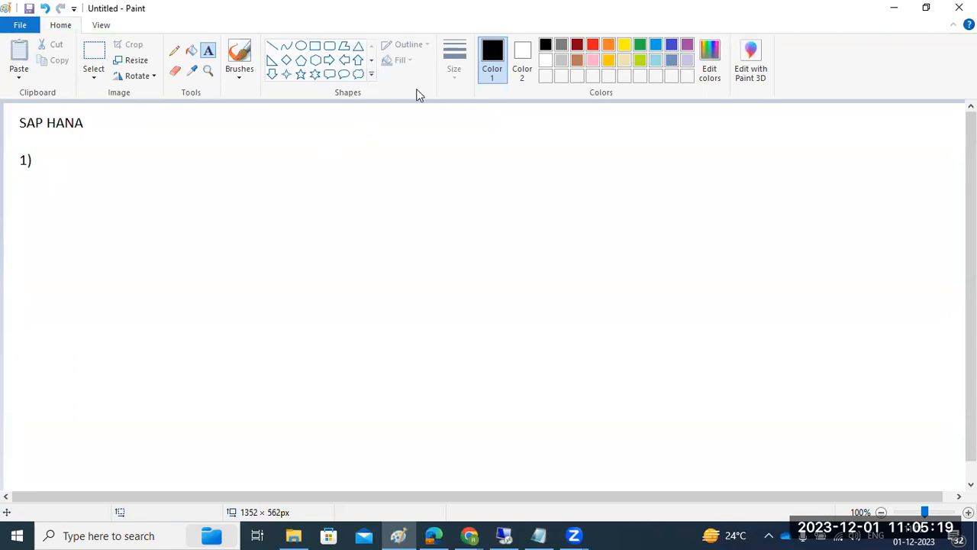
- Draw two outlined rectangles on the canvas with a wide gap between them, the first about 184 × 127 px
click(560, 59)
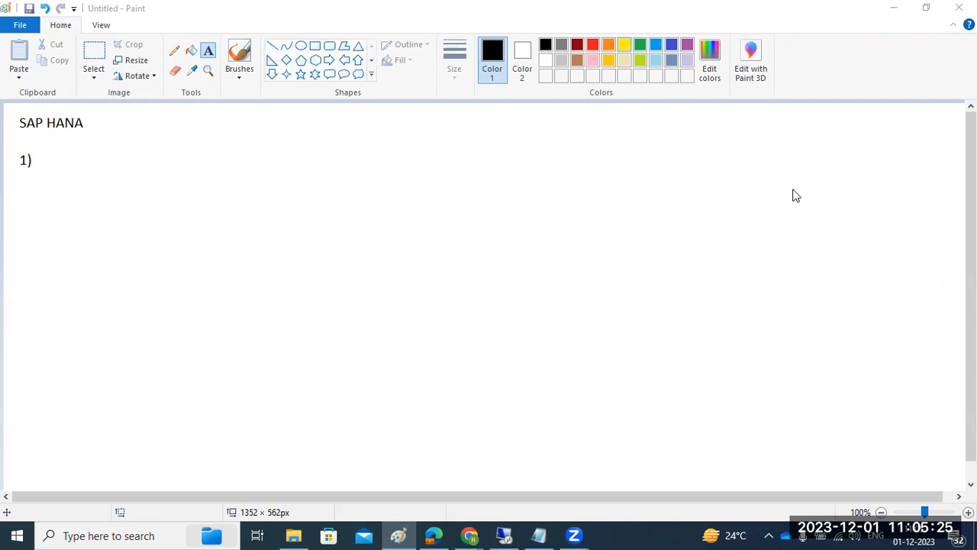
click(314, 46)
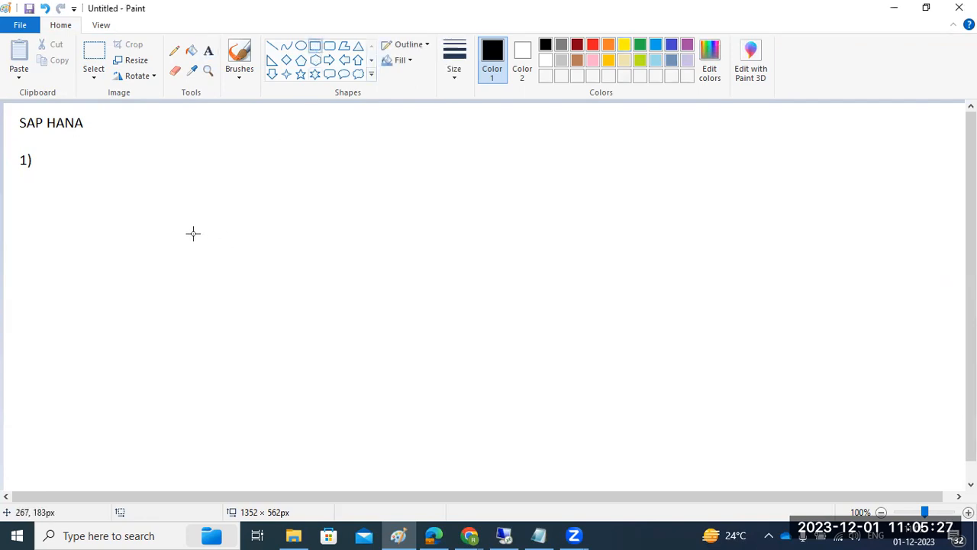
drag(172, 128, 306, 220)
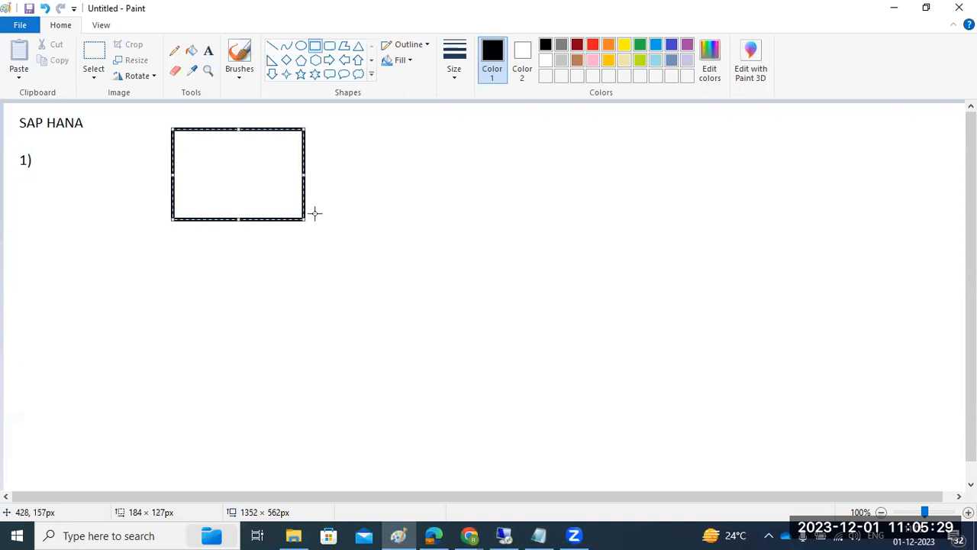
drag(573, 123, 724, 214)
click(708, 274)
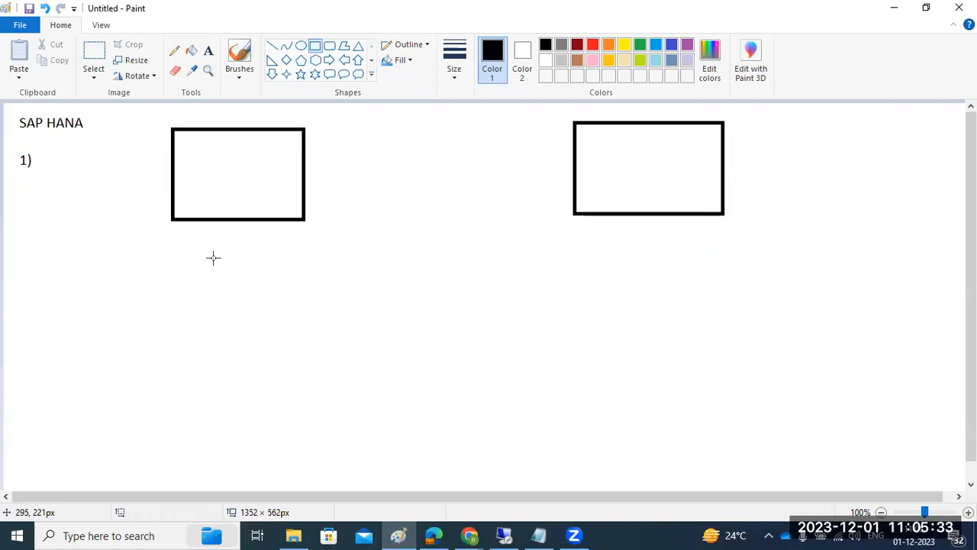
- Label the inside of both rectangles with the text "HD4-04"
click(208, 50)
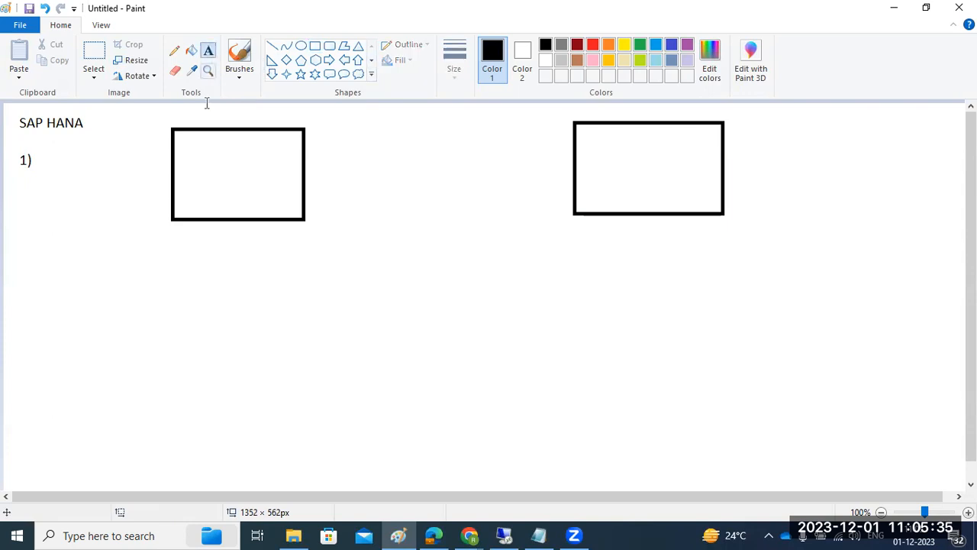
click(212, 171)
text(HD4-04)
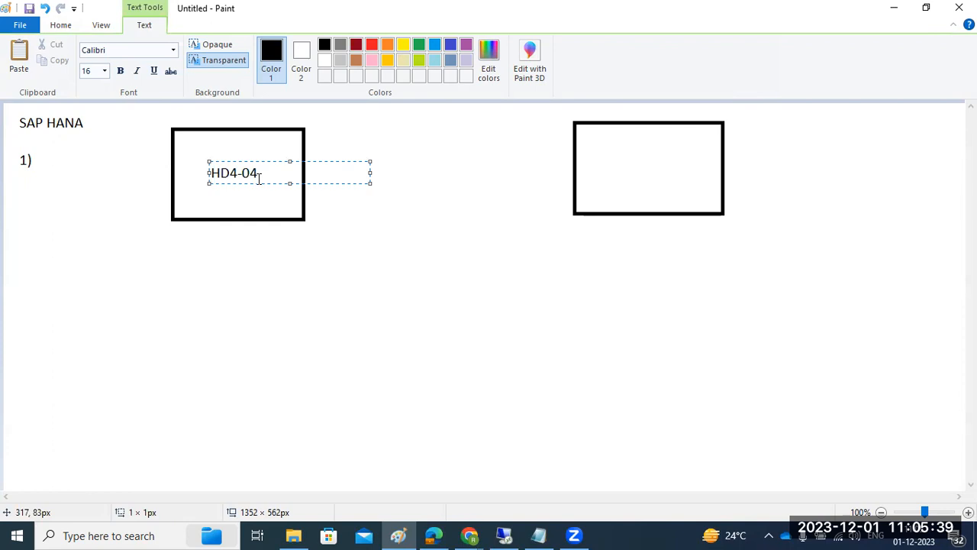
click(601, 175)
text(HD4-04)
- Add the host name "saphana" below the first rectangle and "saplinux1" below the second
click(205, 233)
click(204, 225)
text(sap)
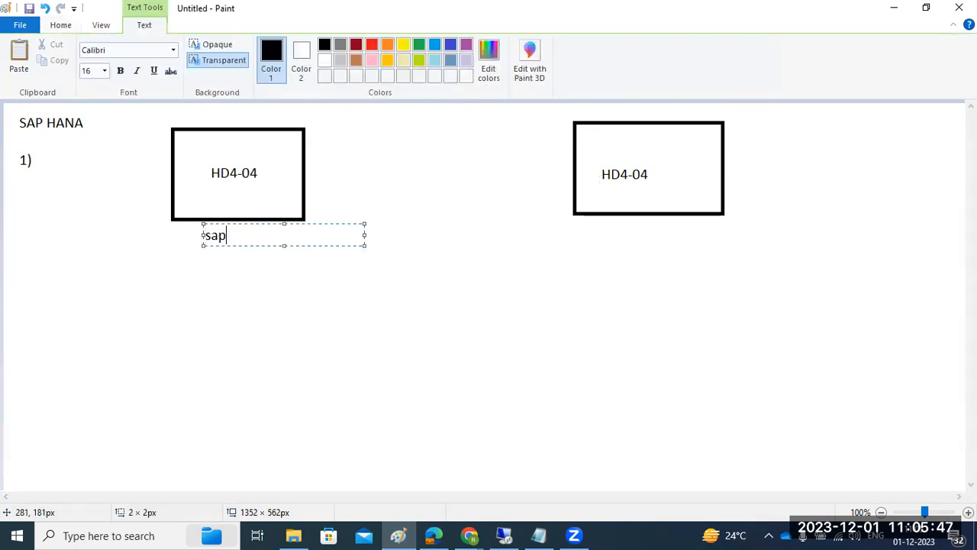
text(hana)
click(602, 234)
click(601, 224)
text(saplinux)
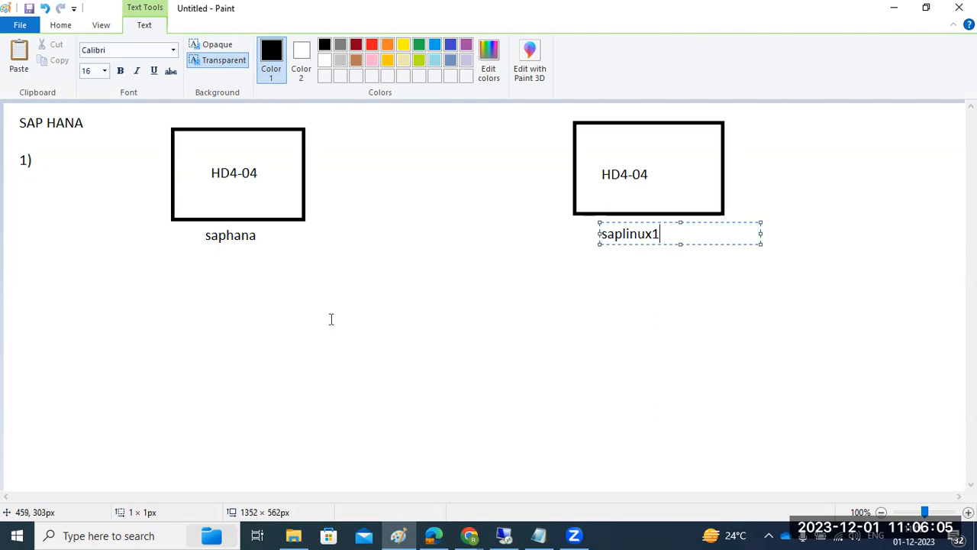
- Switch to the remote desktop, view the SAP HANA Studio system overview and the PuTTY installation output, and return to Paint
click(504, 535)
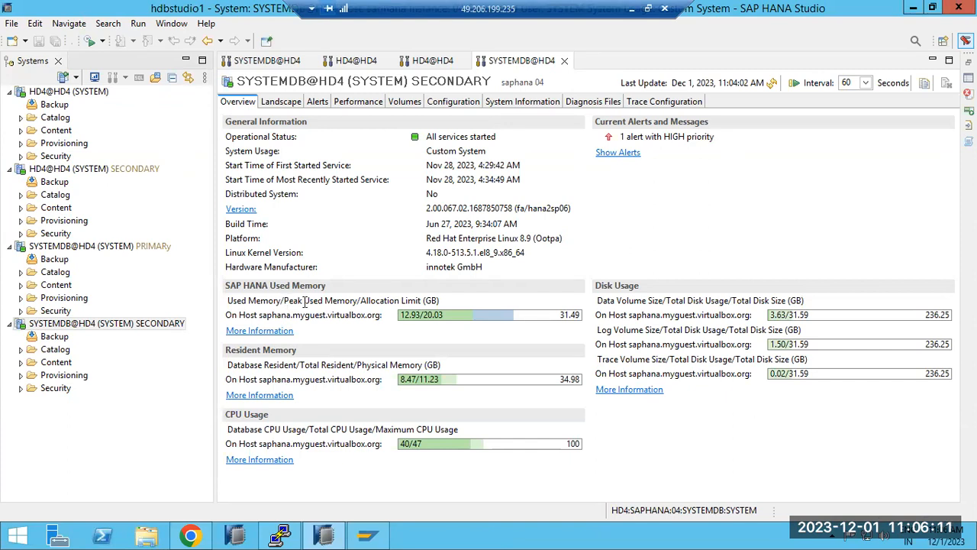
click(282, 535)
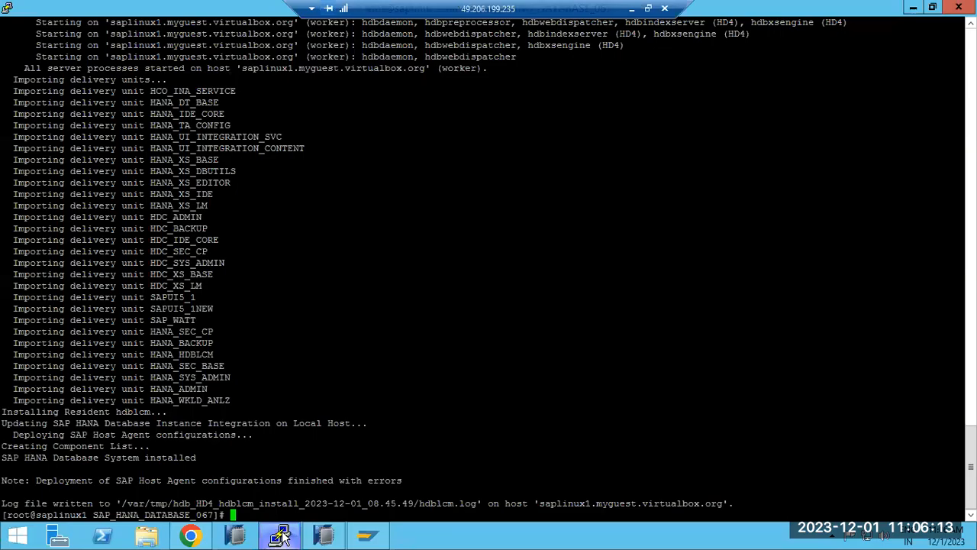
click(282, 536)
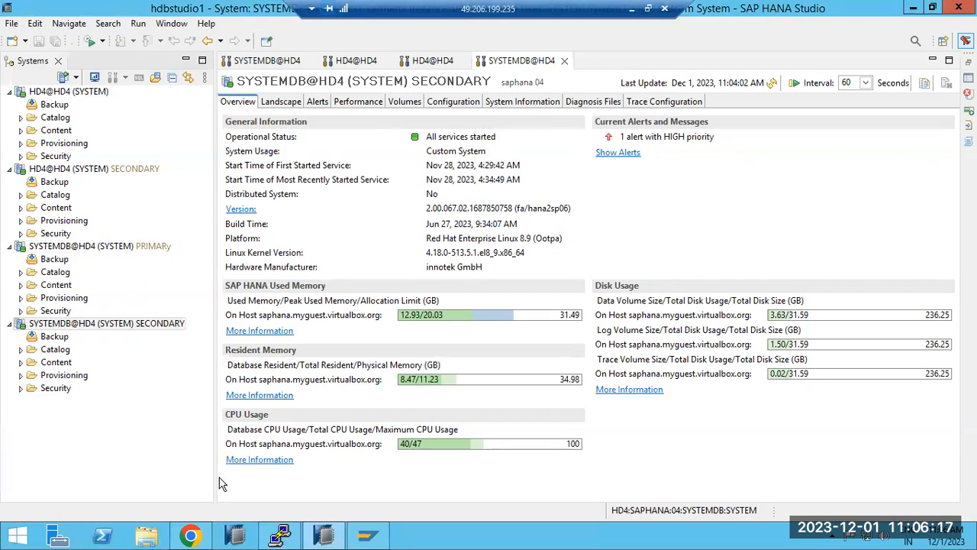
click(281, 535)
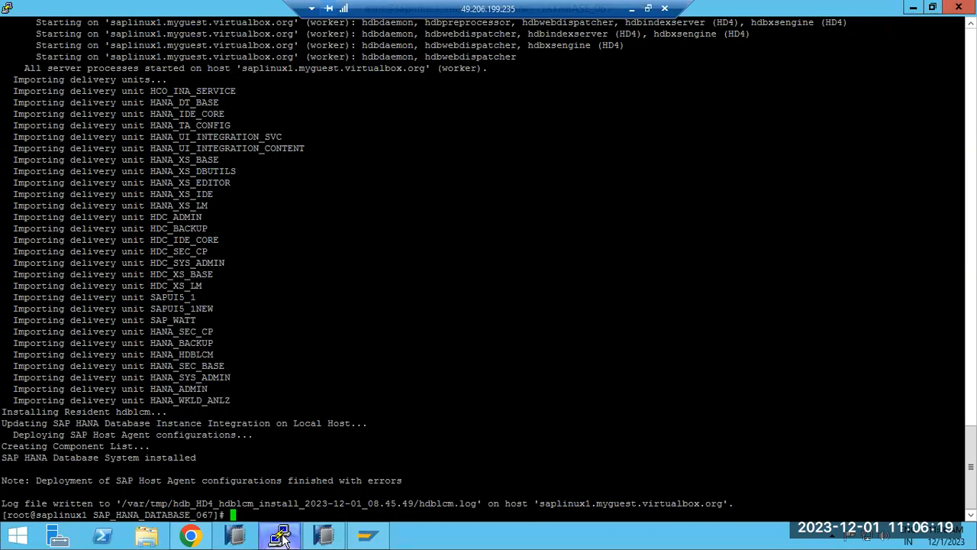
click(281, 535)
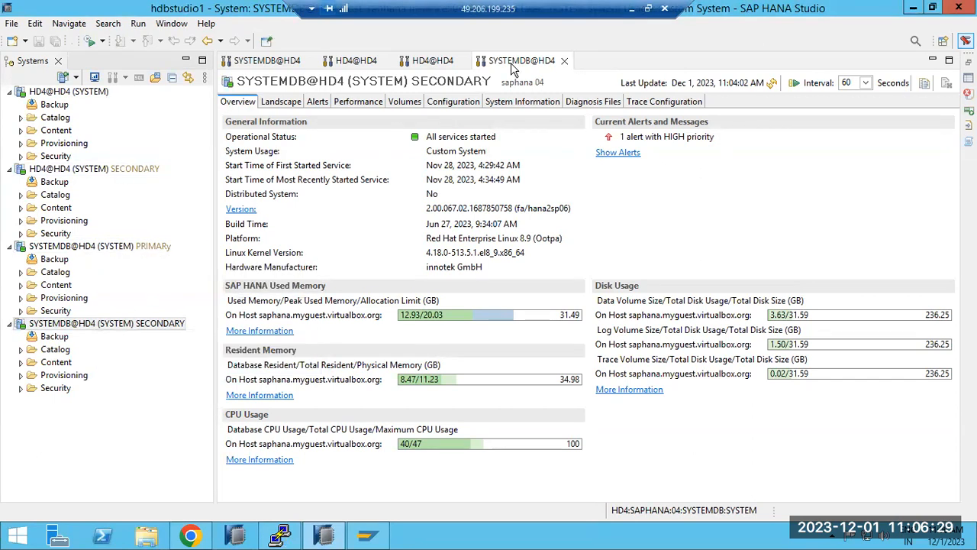
click(631, 9)
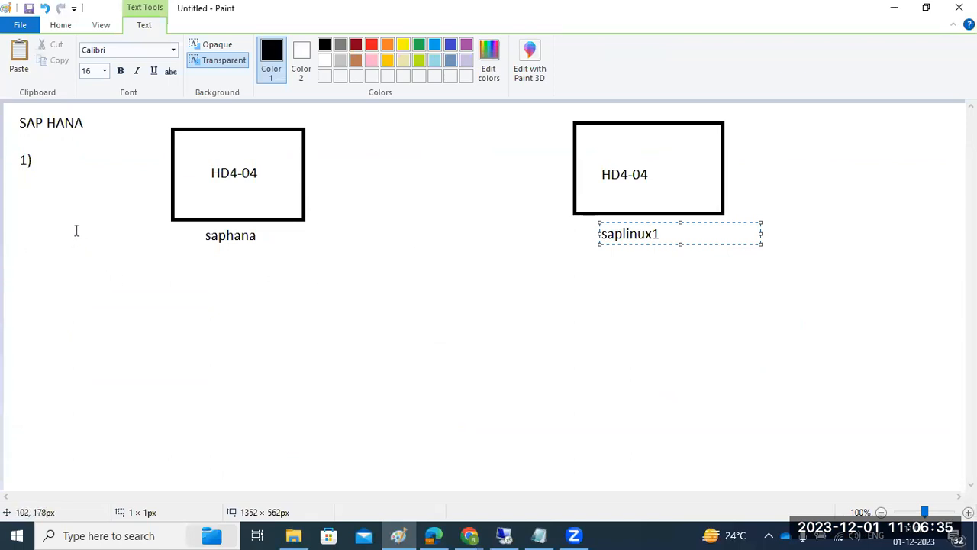
- Add the note "---SAMe SID and IN on both the systems" beneath the saphana label
drag(65, 233, 452, 329)
key(Return)
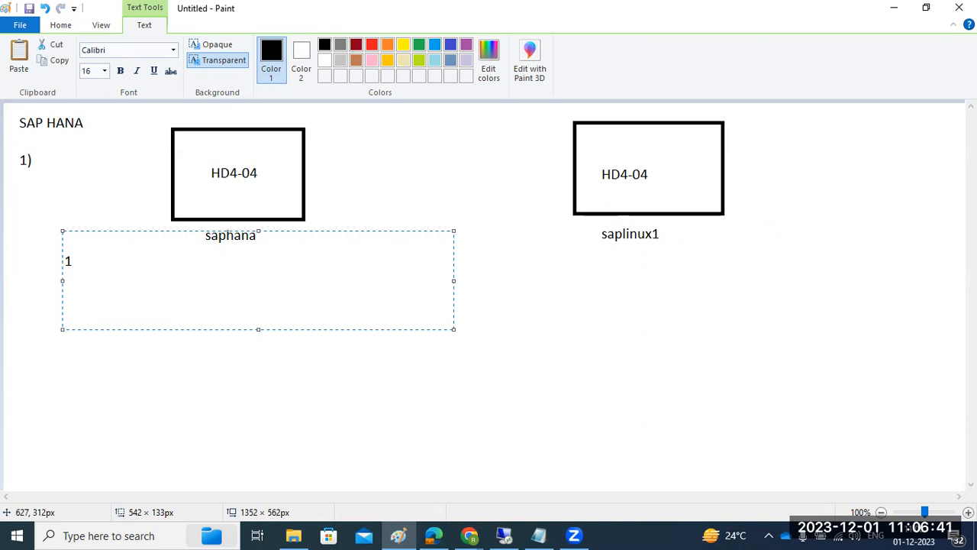
text(1)SA)
key(BackSpace)
key(BackSpace)
text(SAMe SID and IN on bot)
key(BackSpace)
key(BackSpace)
key(BackSpace)
text(h the systems)
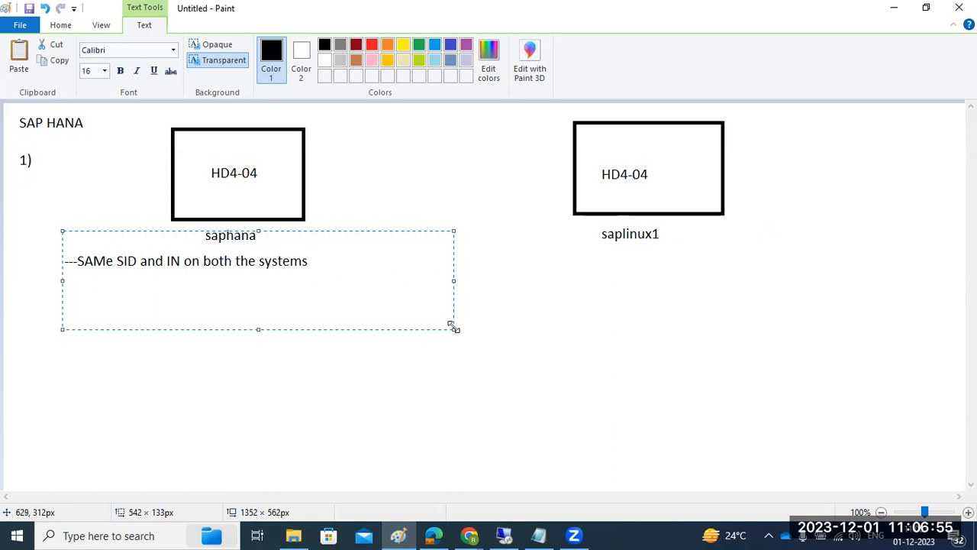
click(560, 332)
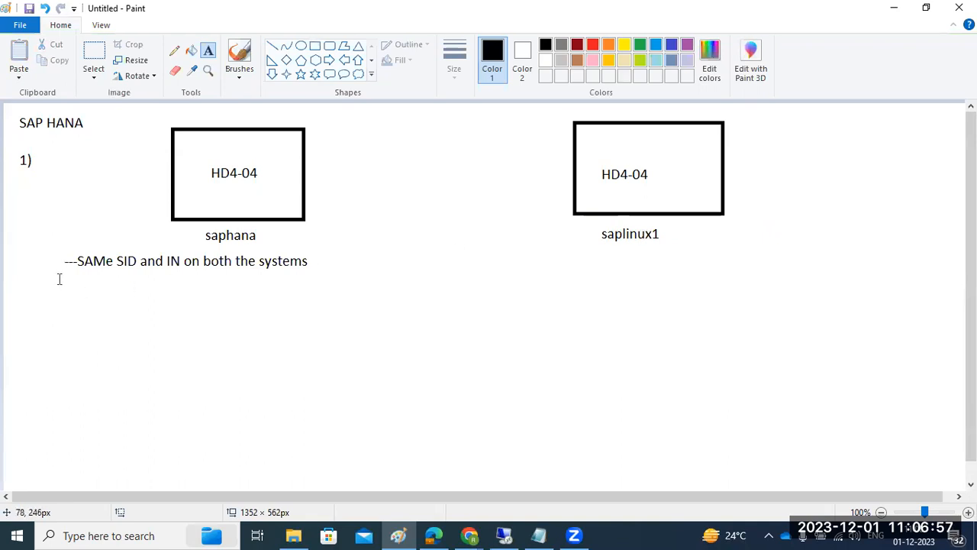
- Add a second note below the first reading "---COpy the keys SSFS from PRIMARY GLOBAL /SECURTIY to SECONDARY"
drag(60, 272, 493, 475)
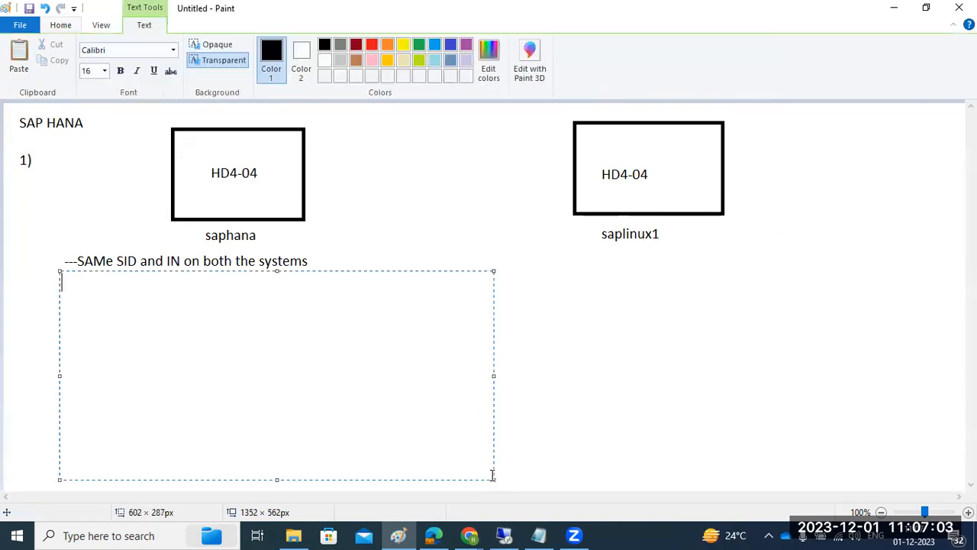
text(---COpy the )
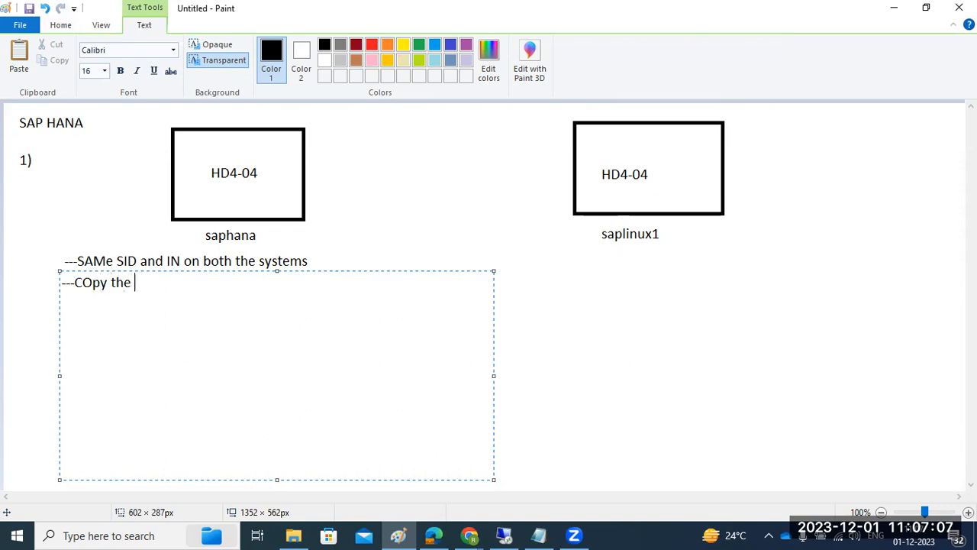
text(keys SSFS from PRIMARY GLOBAL)
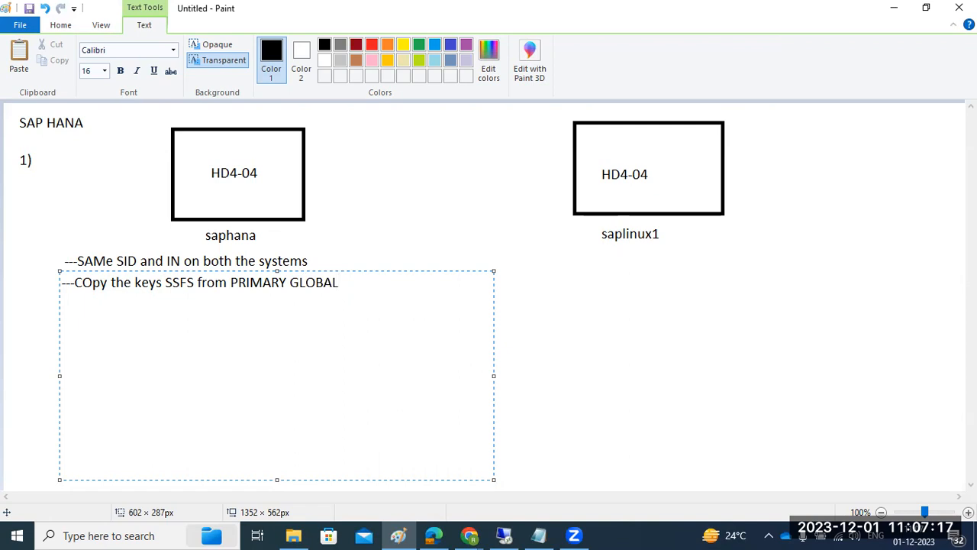
text( /SECURTI)
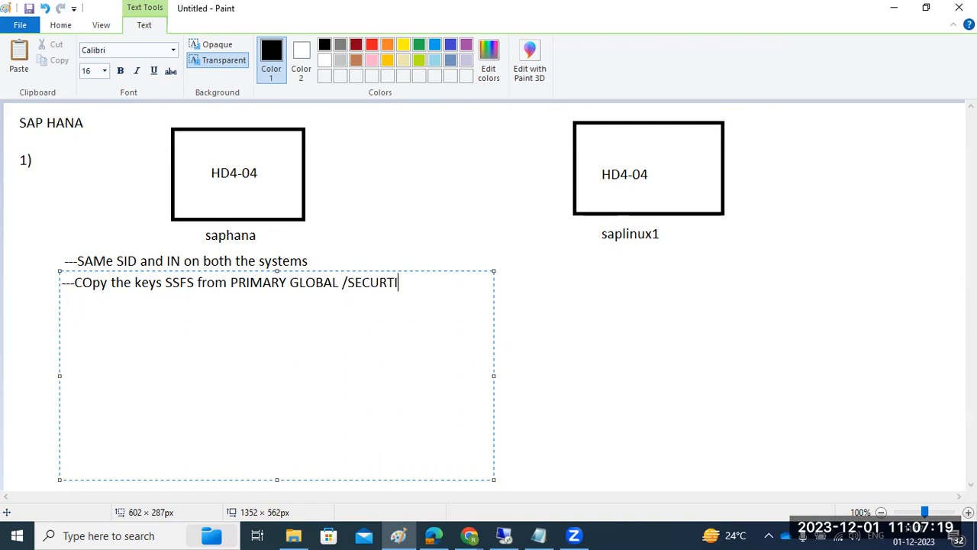
text(Y to SECONDARY)
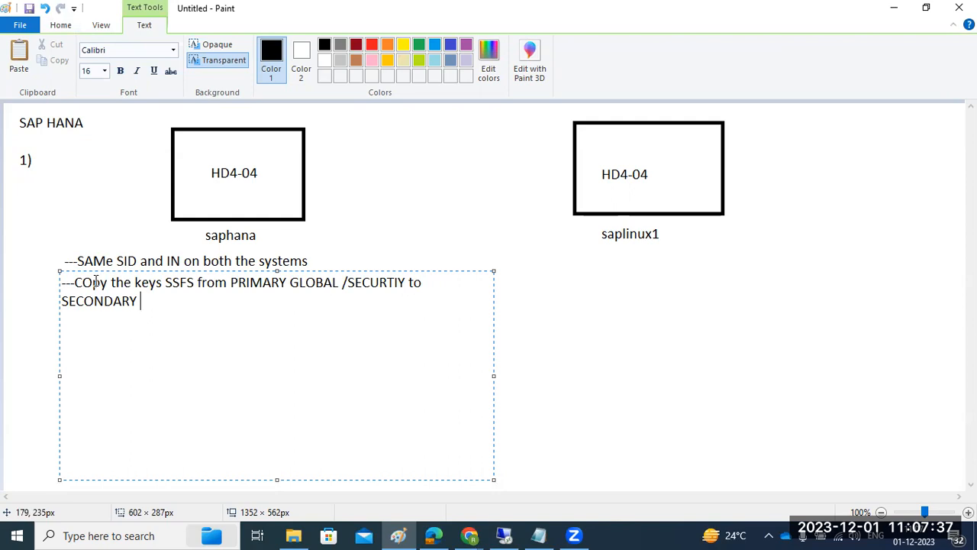
- Launch WinSCP on the remote desktop, open the My Workspace session for saphana and log in with the root password
click(504, 535)
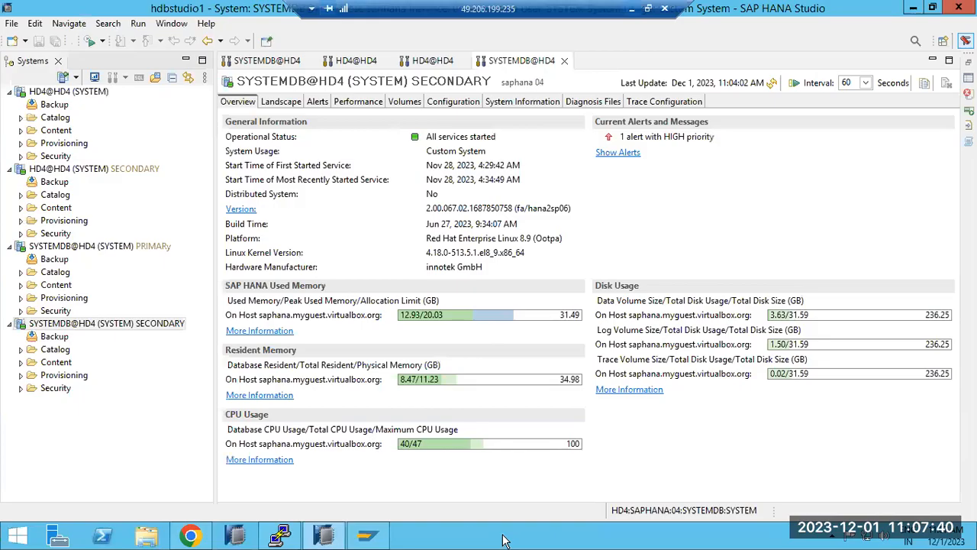
right_click(449, 540)
click(497, 476)
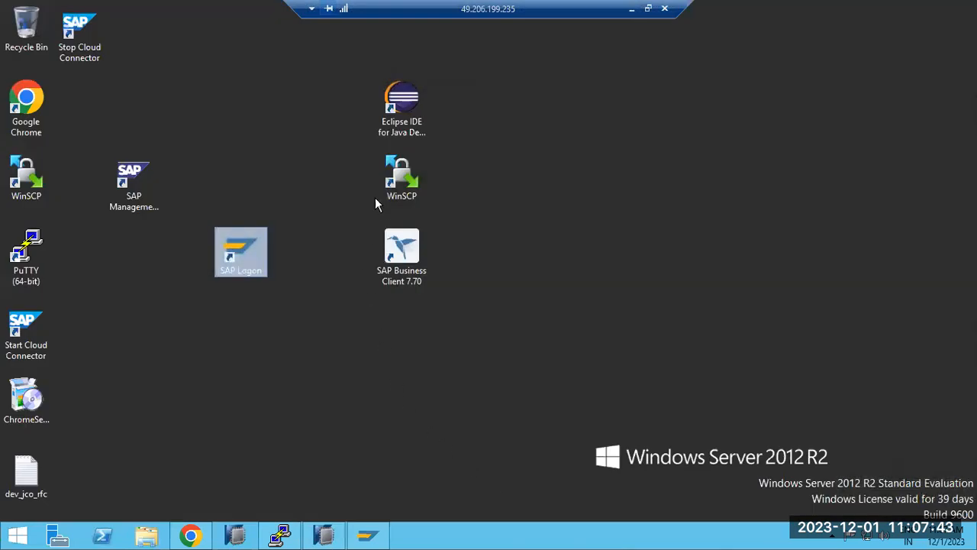
click(394, 183)
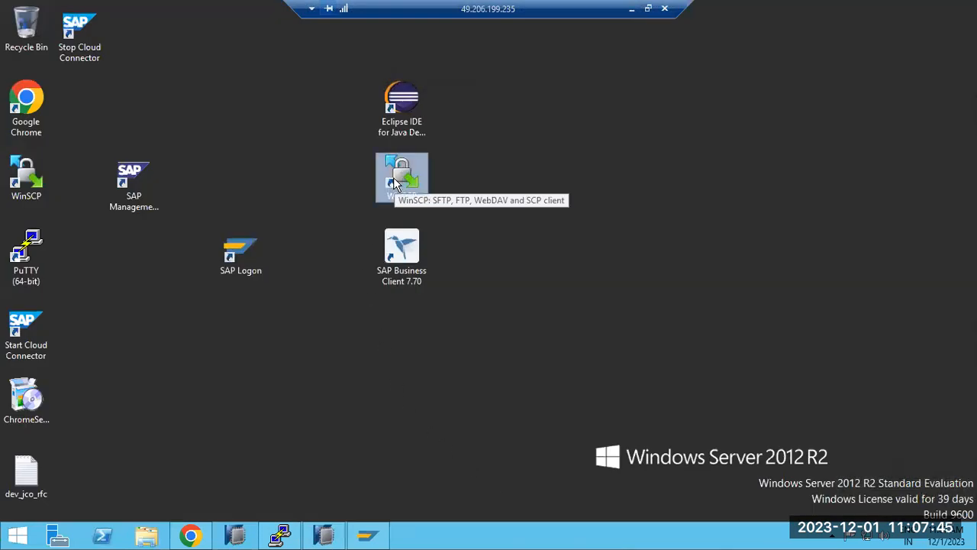
double_click(394, 179)
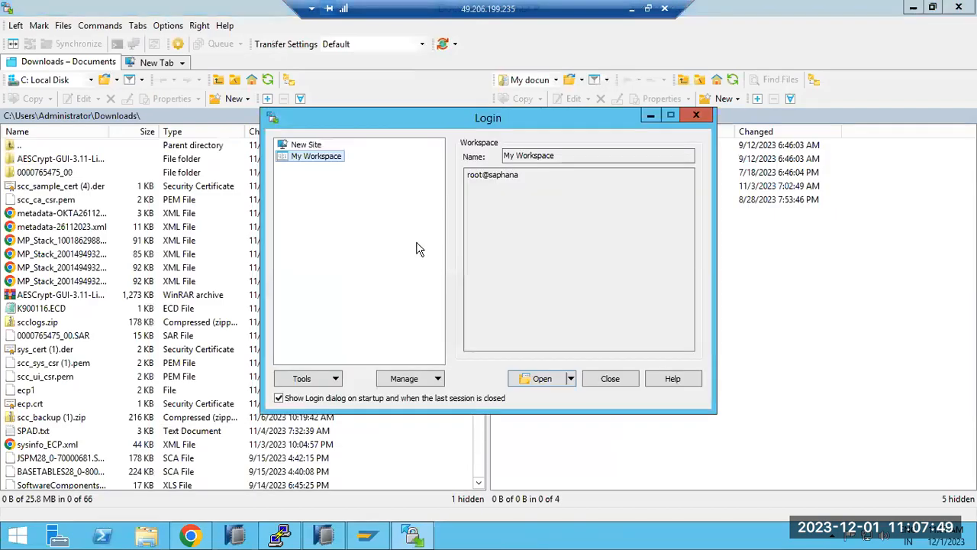
click(554, 380)
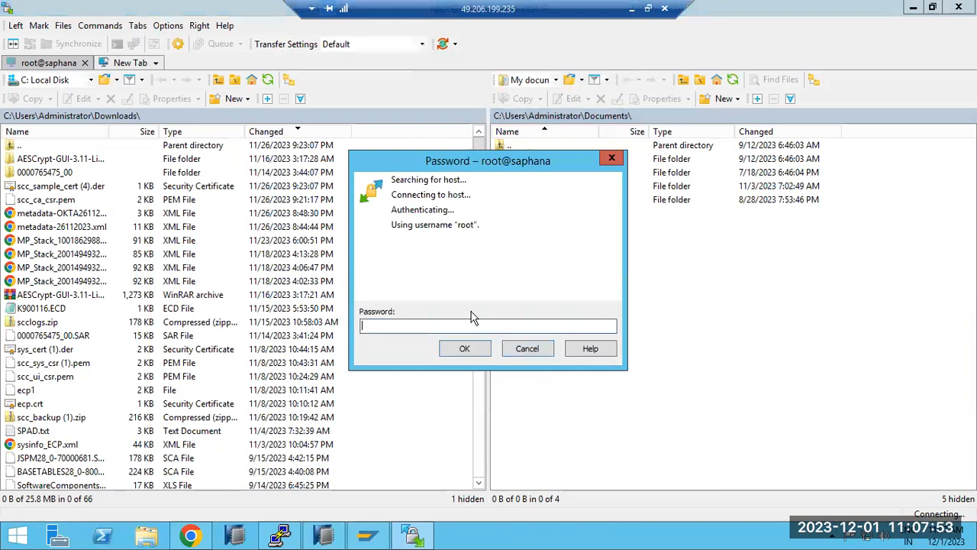
text(••••••••••)
key(Return)
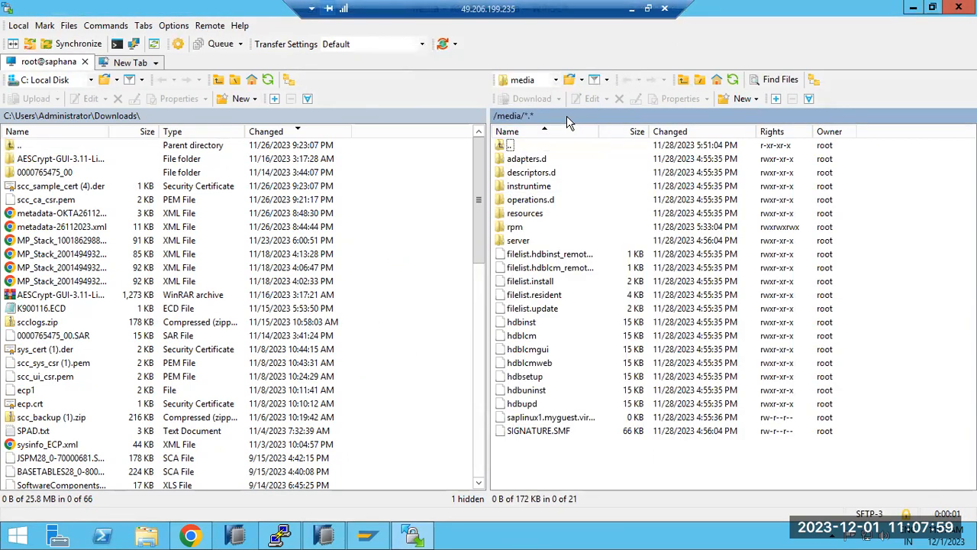
- Open the remote directory /usr/sap and browse to HD4/SYS/global/security/rsecssfs/data
click(567, 115)
text(/usr/sap)
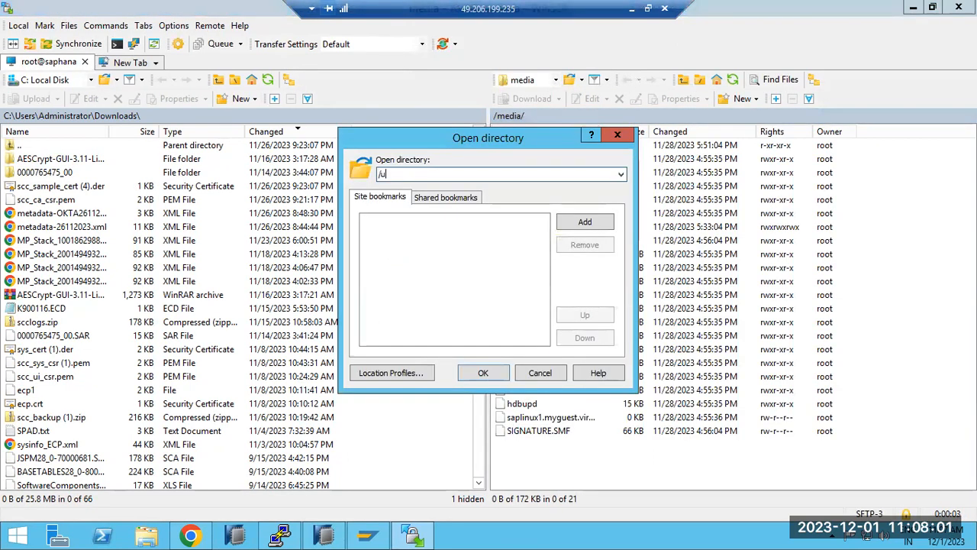
key(Return)
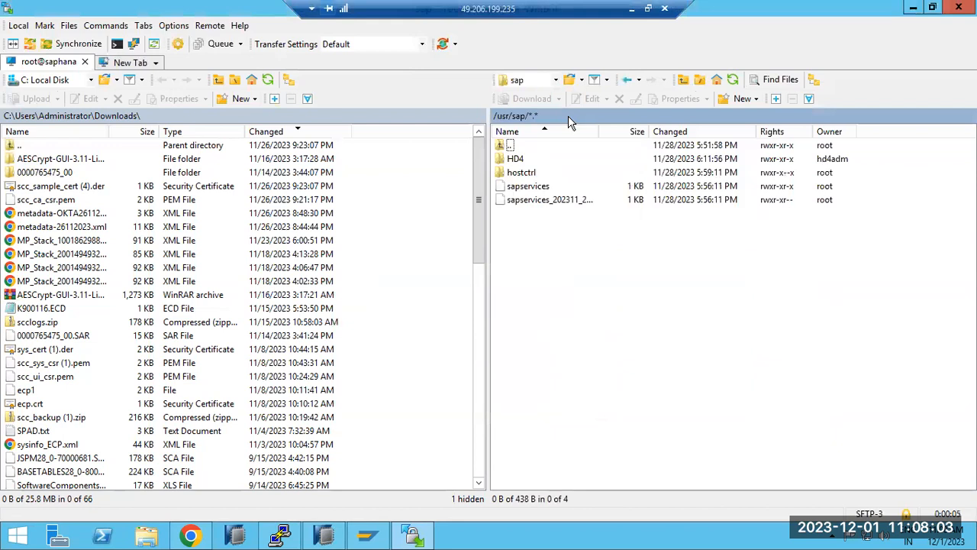
double_click(521, 159)
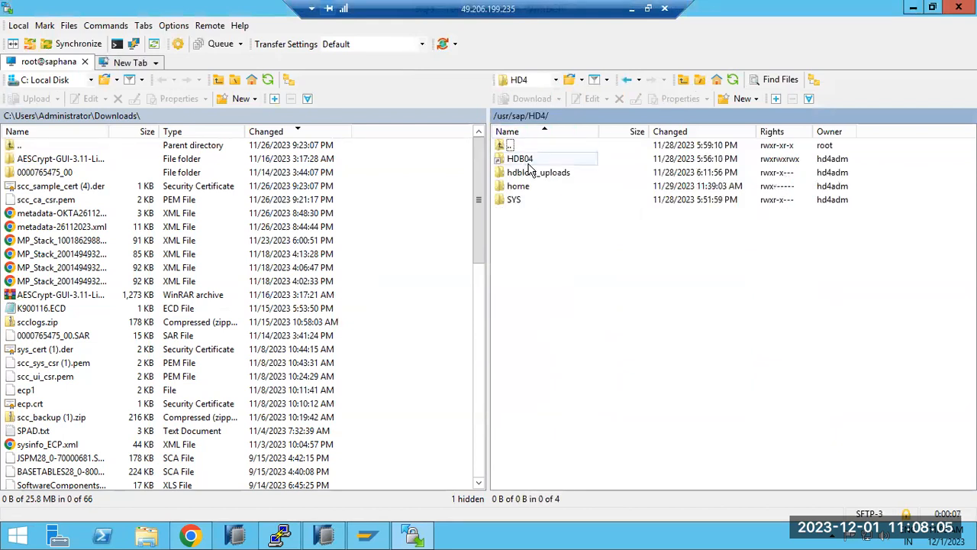
double_click(514, 199)
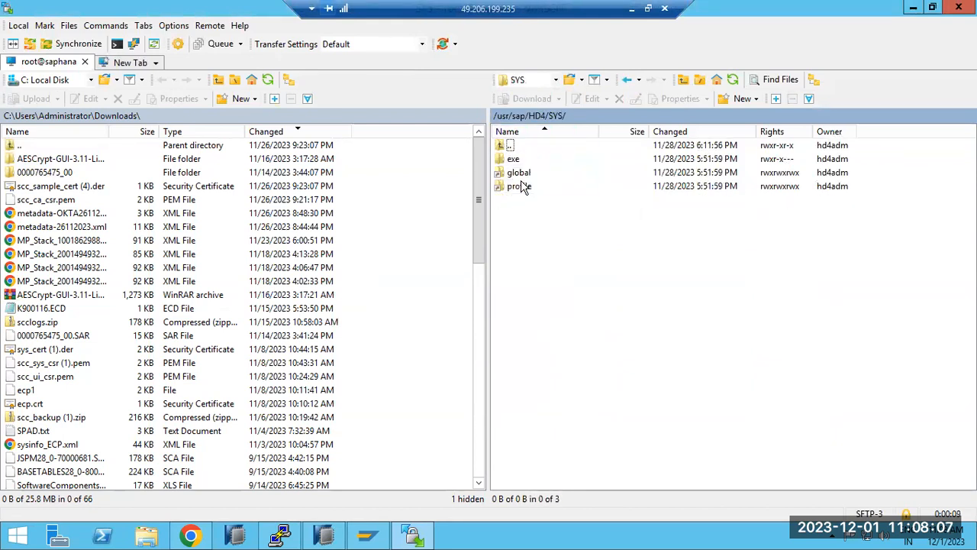
double_click(522, 174)
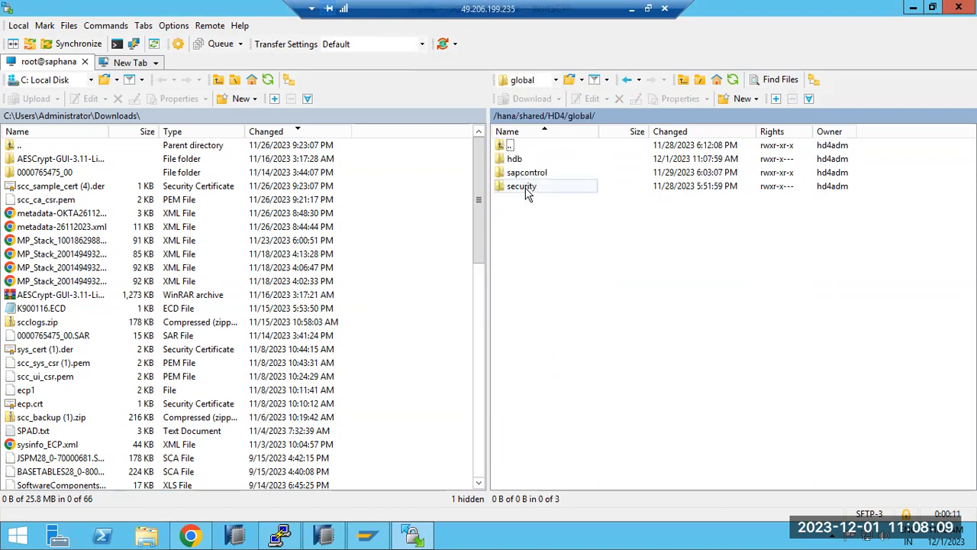
double_click(526, 187)
double_click(523, 187)
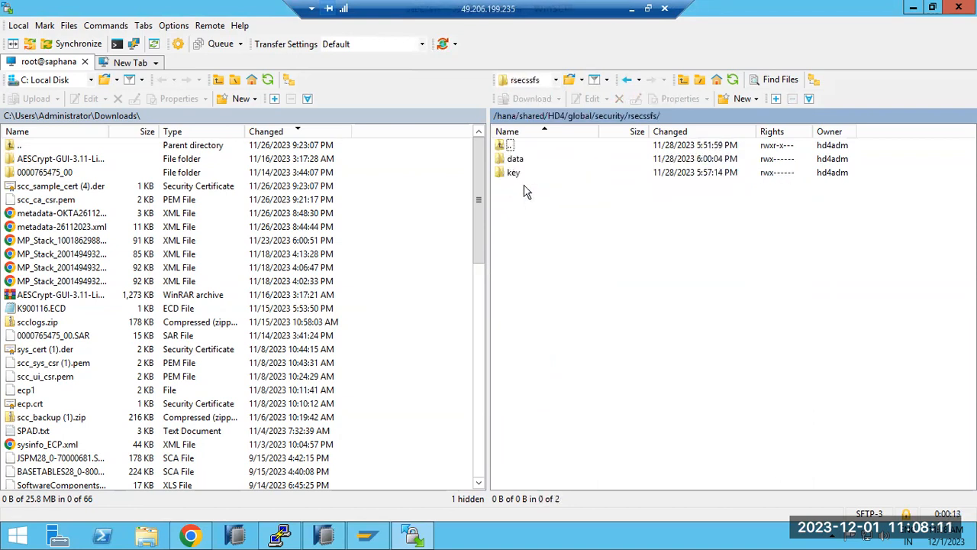
double_click(519, 162)
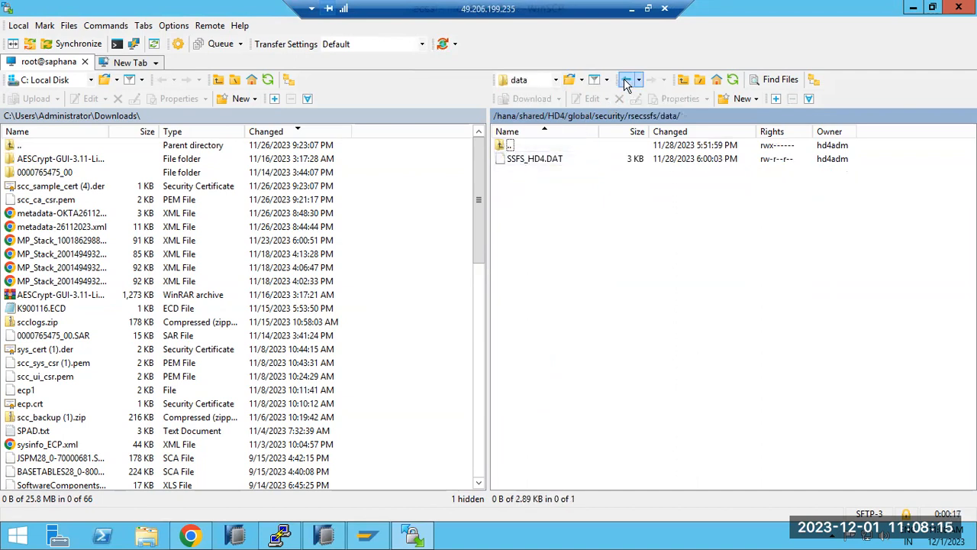
- Check the key folder under rsecssfs, then download the data and key folders from saphana to the local Downloads folder
click(626, 81)
double_click(526, 174)
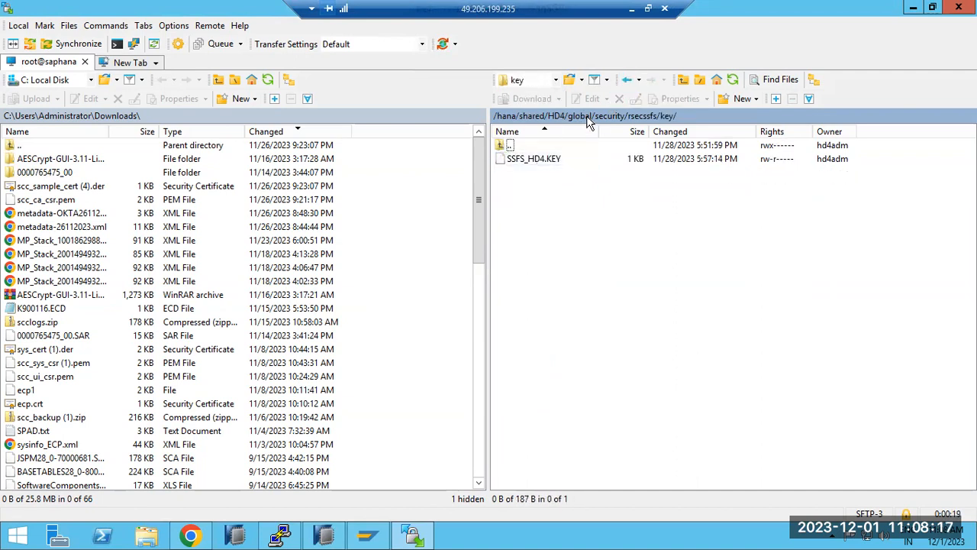
click(626, 79)
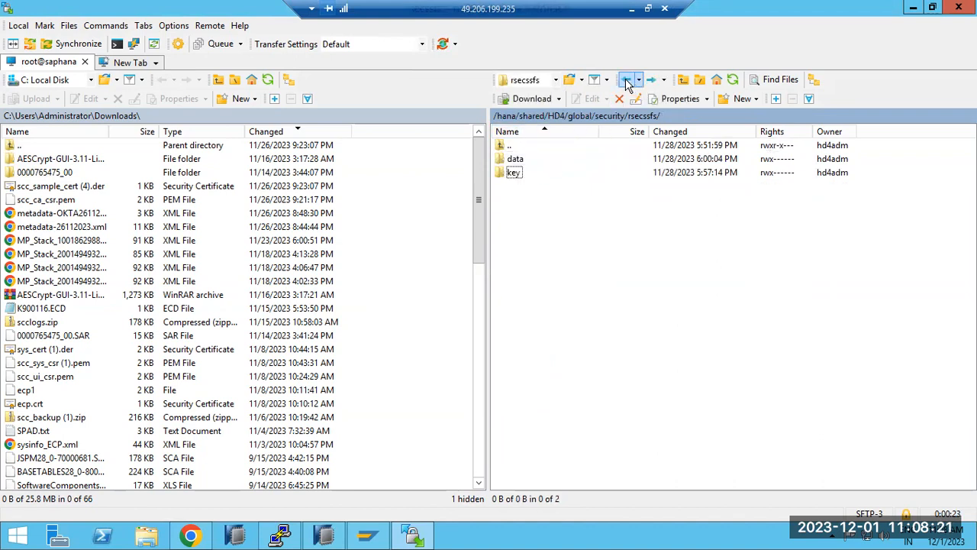
drag(549, 187, 57, 295)
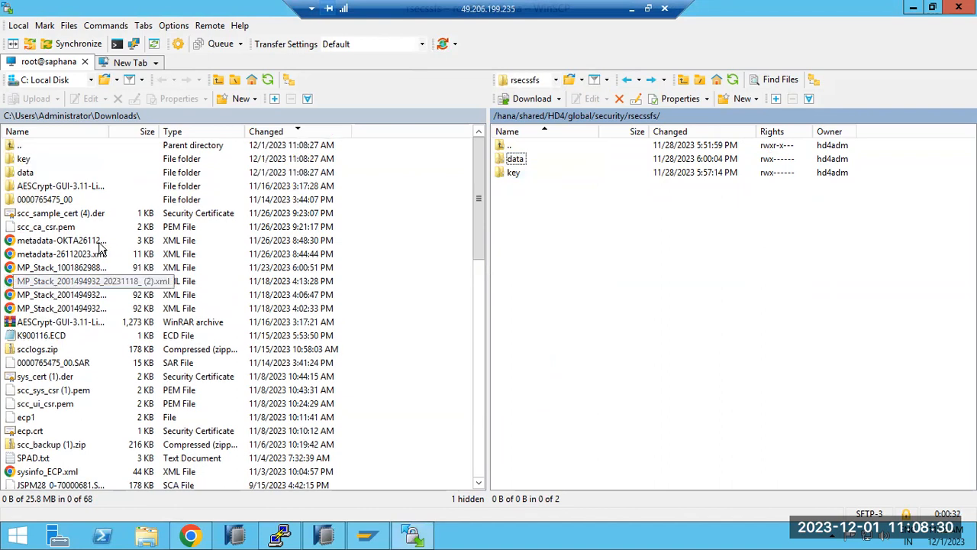
- Open a new SFTP session to host saplinux1 and log in as root with the account password
click(131, 62)
click(302, 145)
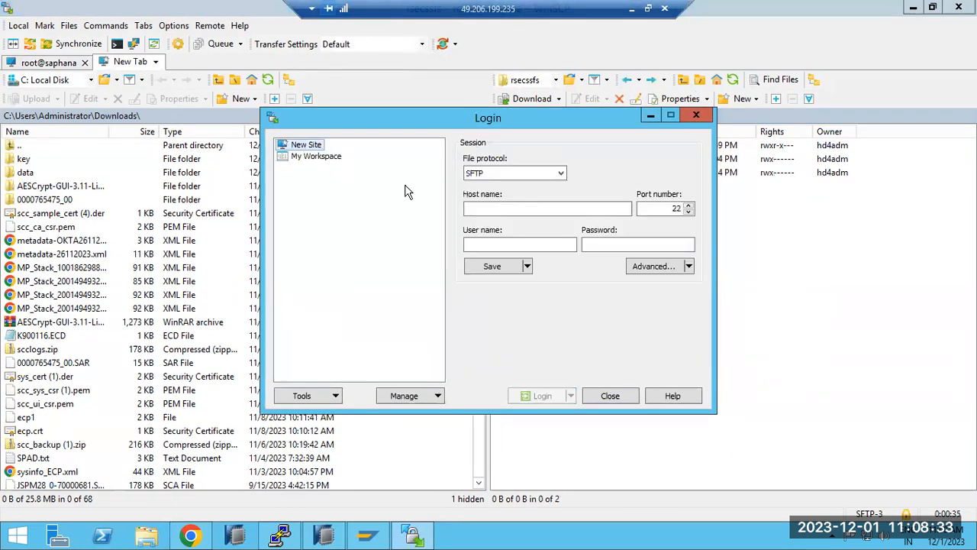
click(505, 209)
text(saplinux)
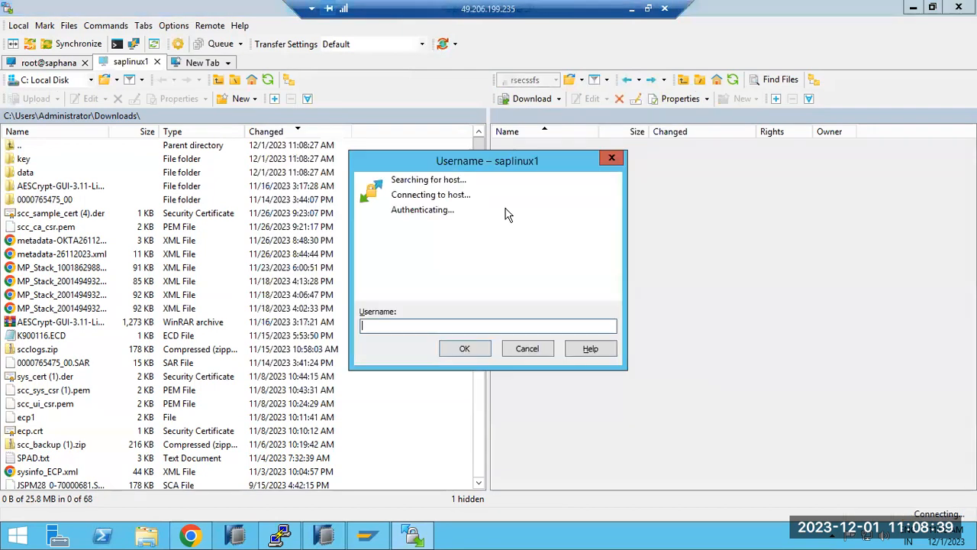
text(oot)
key(Return)
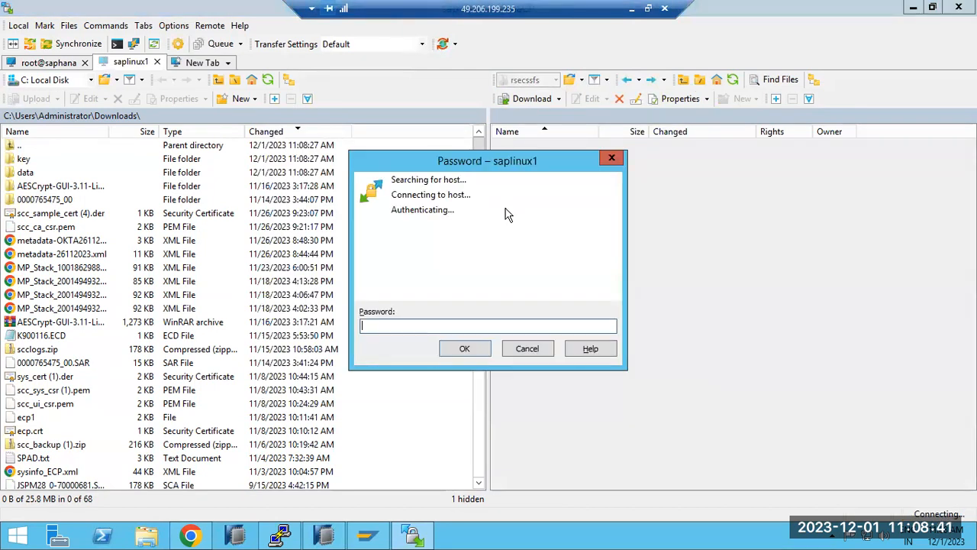
text(••••••••••)
key(Return)
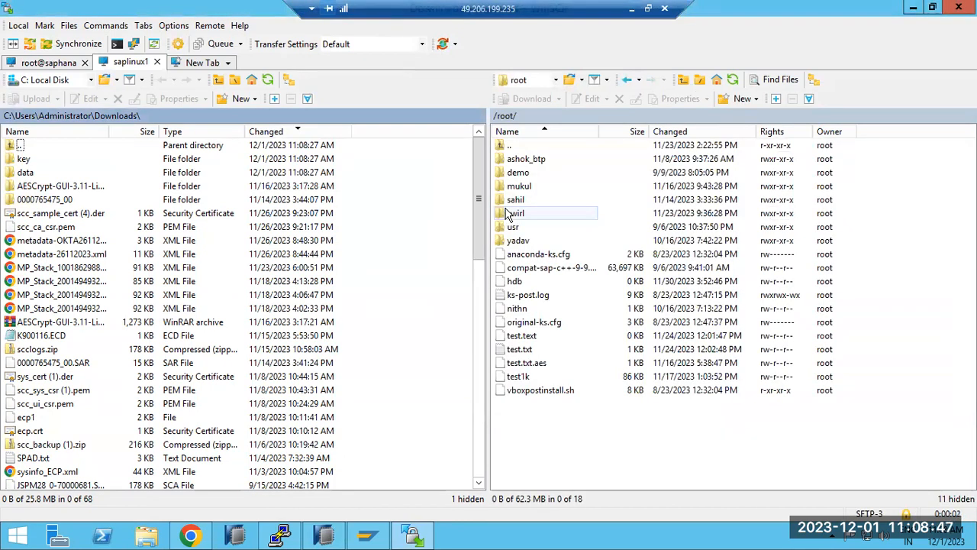
- Open the remote directory /usr/sap on saplinux1 and browse to HD4/SYS/global/security/rsecssfs
key(Up)
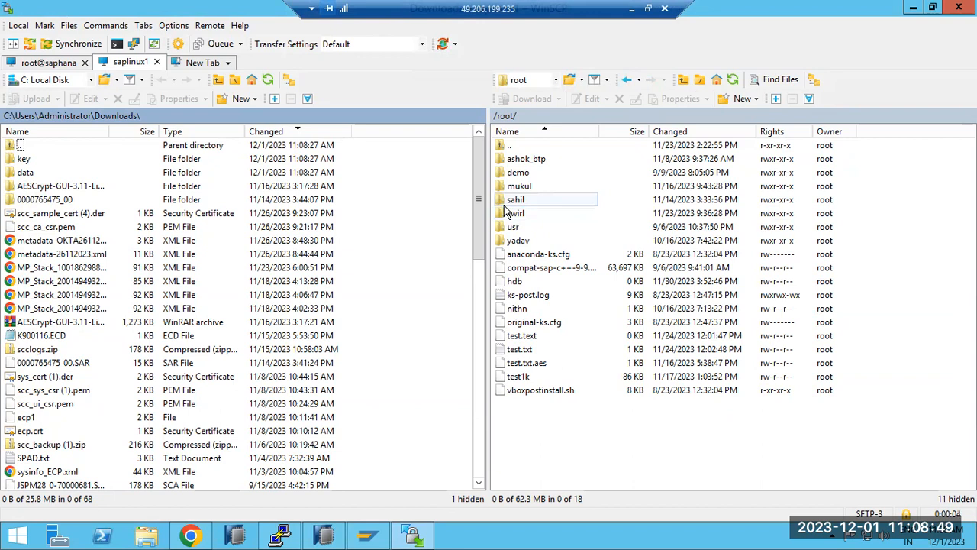
click(546, 118)
text(/usr/sap)
key(Return)
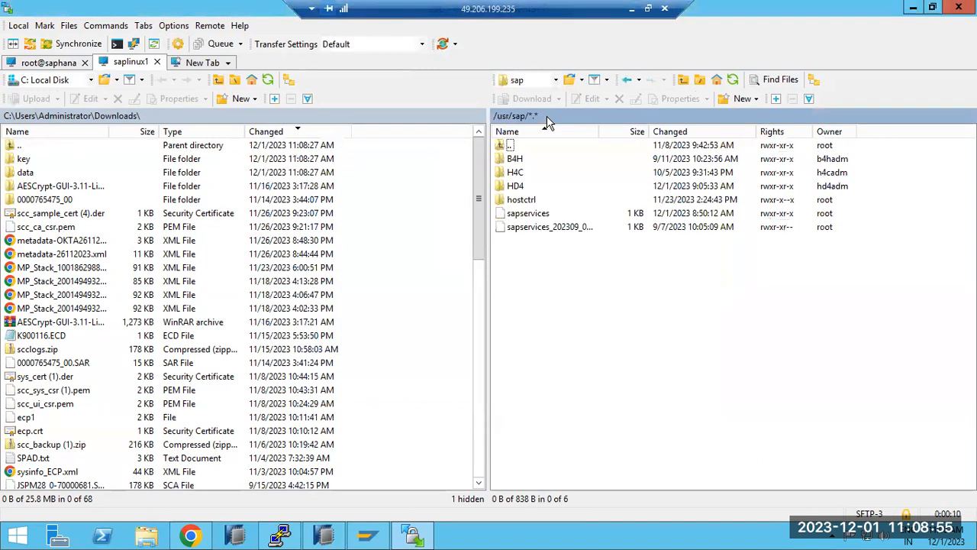
double_click(533, 186)
double_click(519, 200)
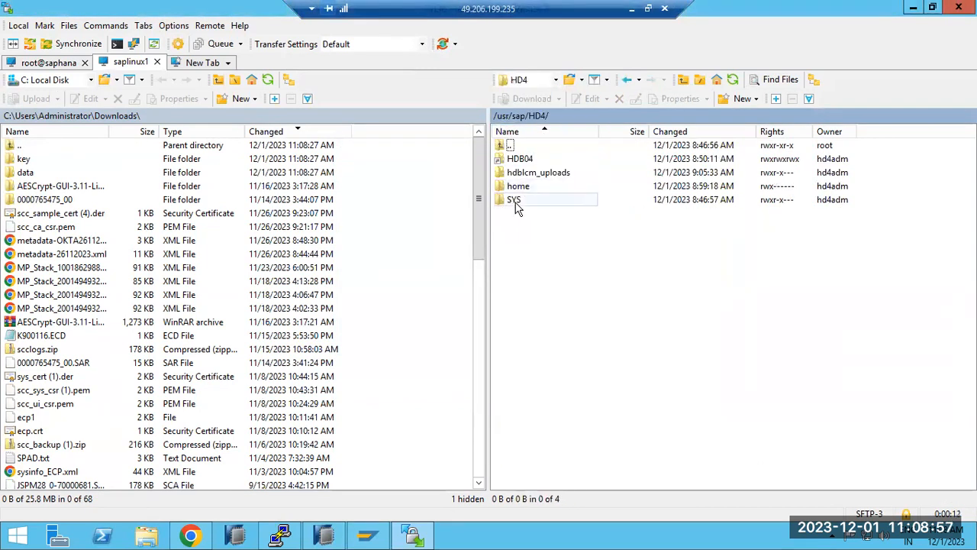
double_click(521, 173)
click(537, 187)
double_click(537, 187)
double_click(537, 187)
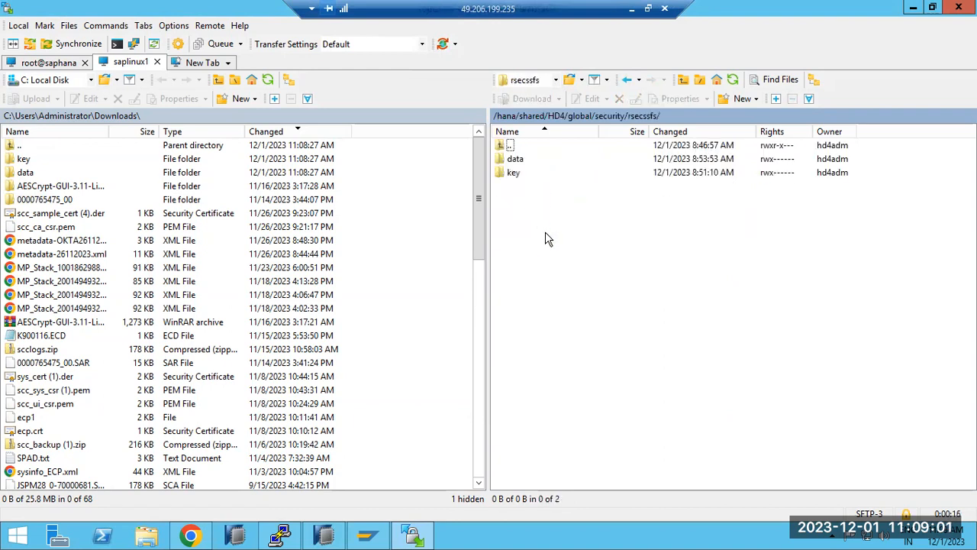
- Upload the local key and data folders into saplinux1's rsecssfs directory, overwriting the existing SSFS files
click(69, 173)
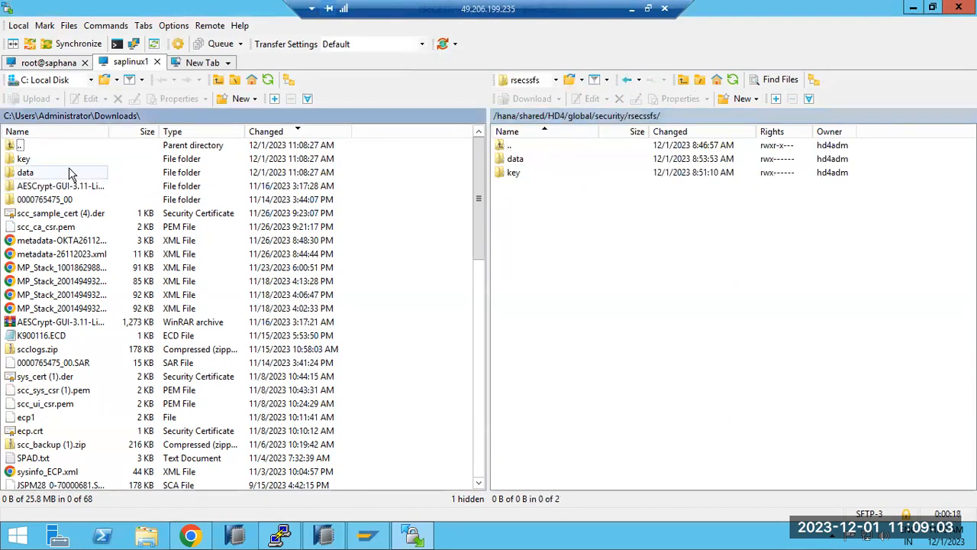
ctrl+click(65, 164)
drag(66, 158, 548, 310)
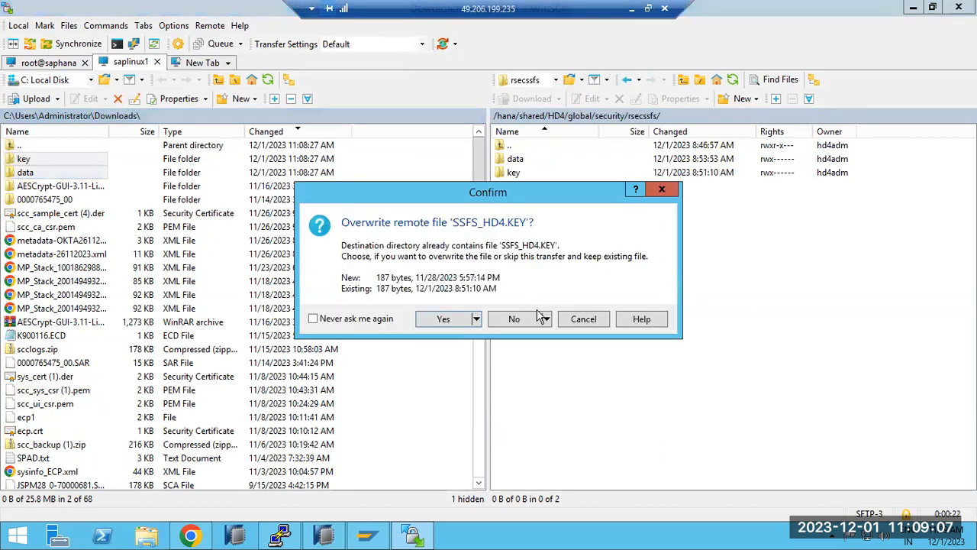
click(451, 324)
click(451, 325)
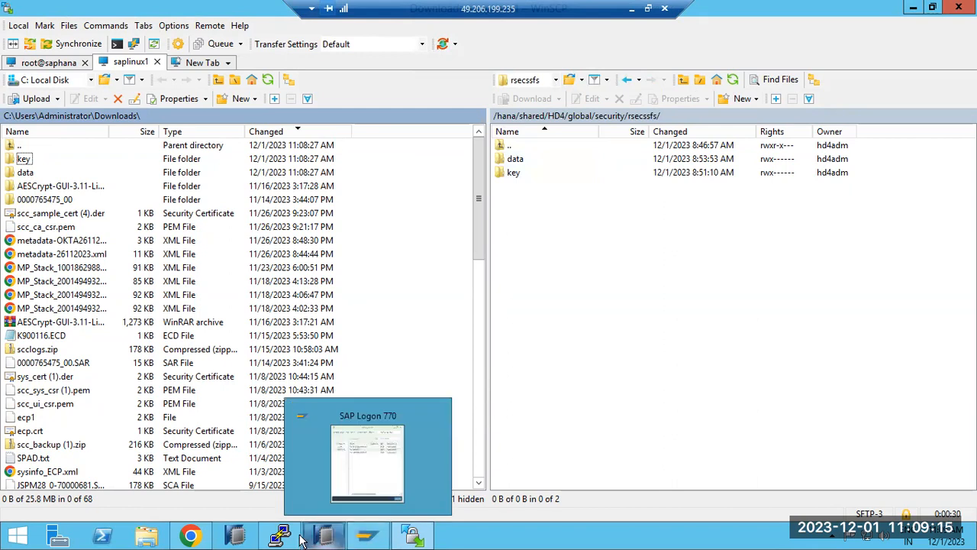
- Switch to the saplinux1 PuTTY terminal, change to user hd4adm with "sudo su - hd4adm" and run "HDB stop"
mouse_move(291, 539)
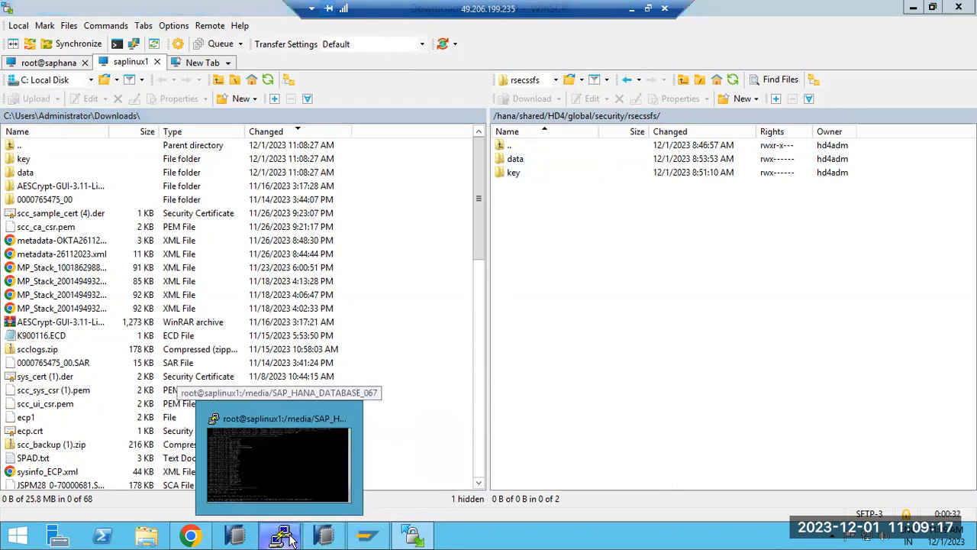
click(289, 538)
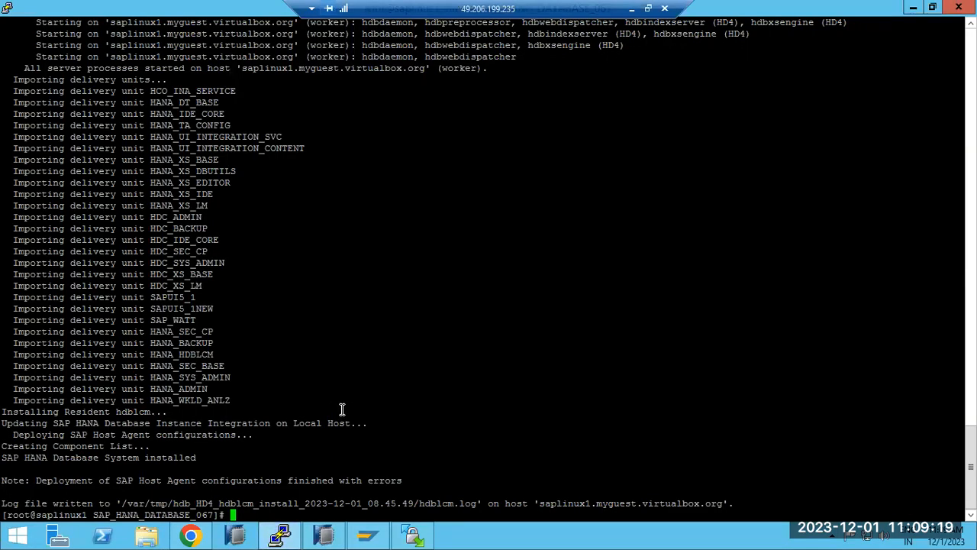
text(sudo su - hd4adm)
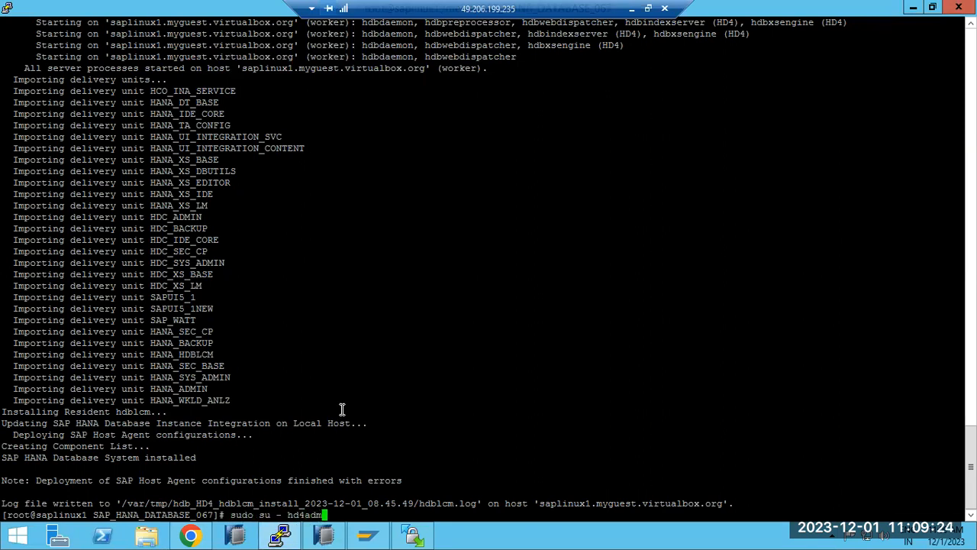
key(Return)
text(H)
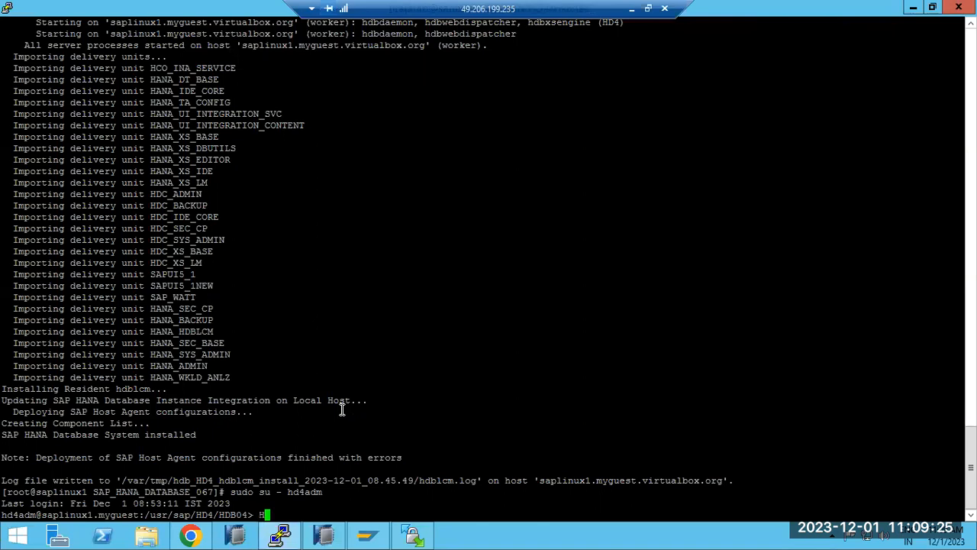
text(DB stop)
key(Return)
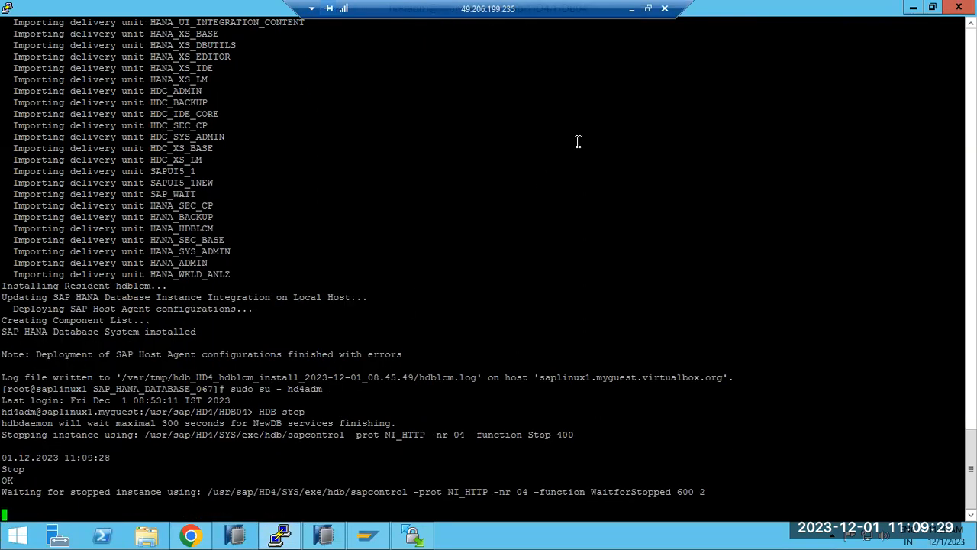
- In Paint, add the note "--After SSFS keys replicement we need to restart the system to check whether its starting or not .." beneath the saplinux1 label
click(631, 14)
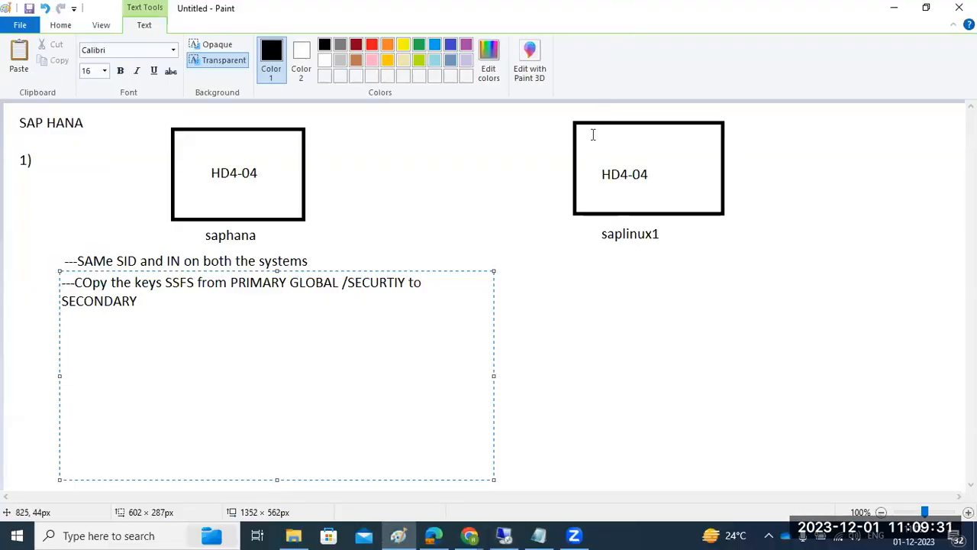
click(534, 263)
drag(517, 246, 928, 456)
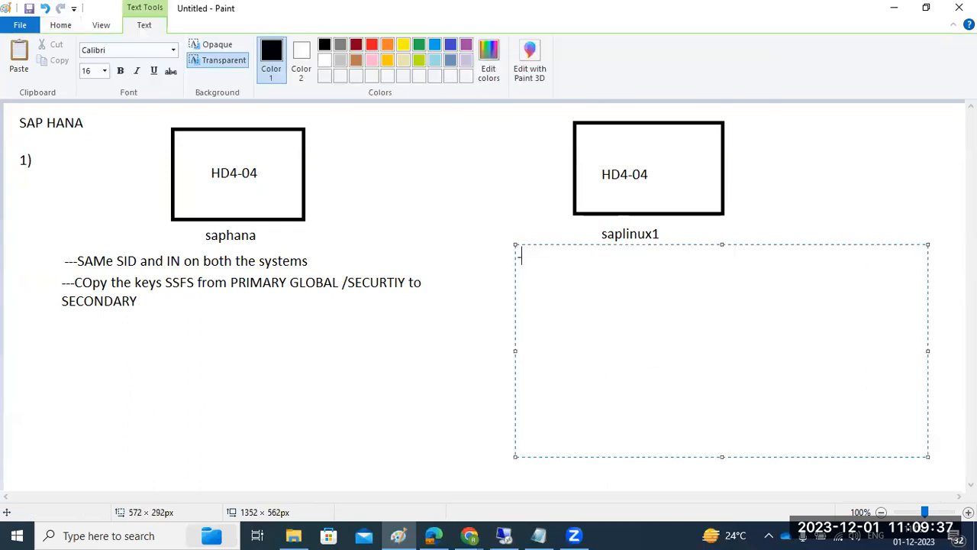
text(--After SSFS keys re)
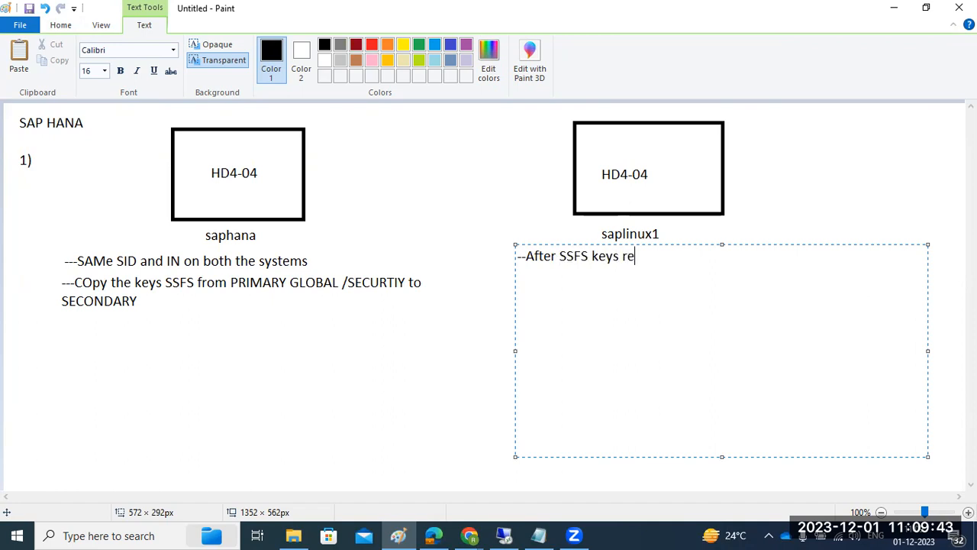
text(plicement)
key(BackSpace)
key(BackSpace)
key(BackSpace)
text(ment )
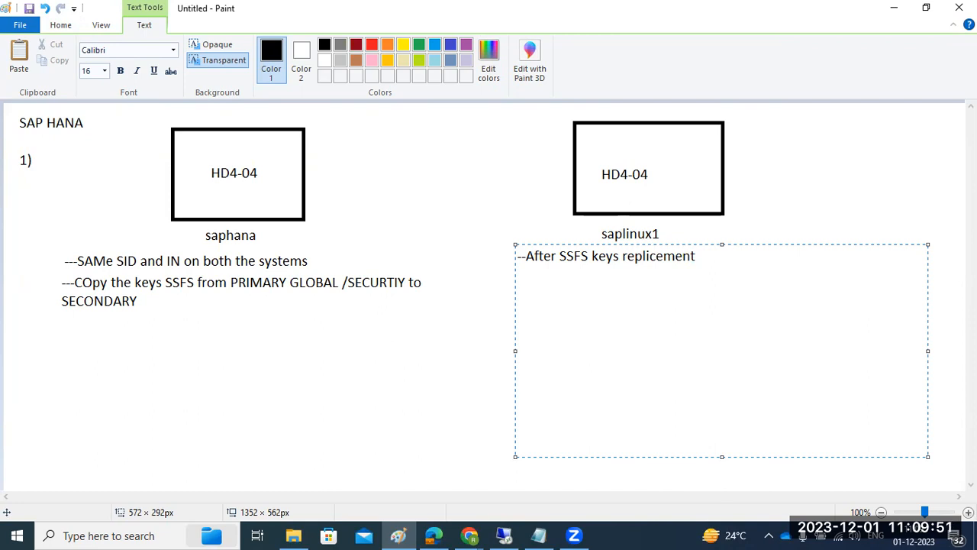
text(we  need to restart the system to che)
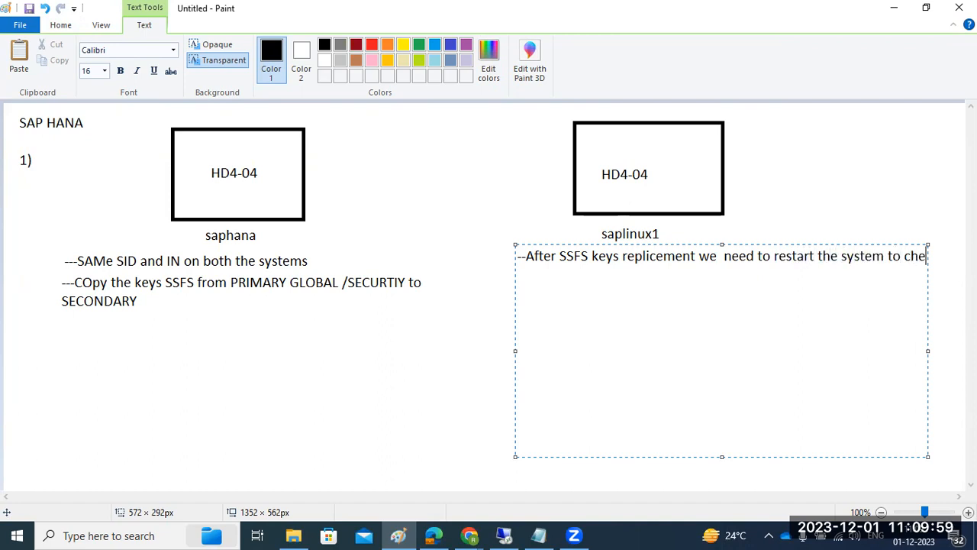
text(ck whether its starting or not ..)
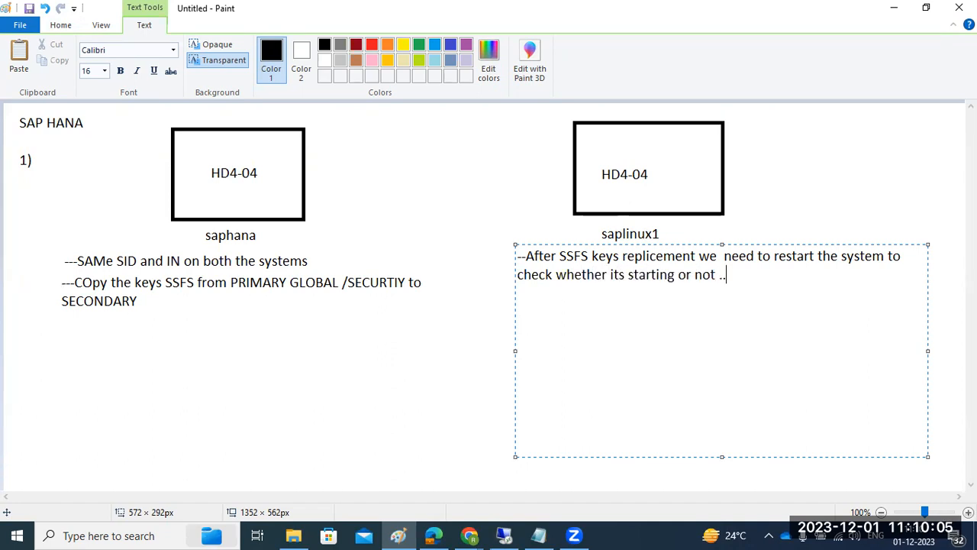
key(Return)
- Return to the saplinux1 terminal on the remote desktop and run "HDB start" as hd4adm
click(504, 536)
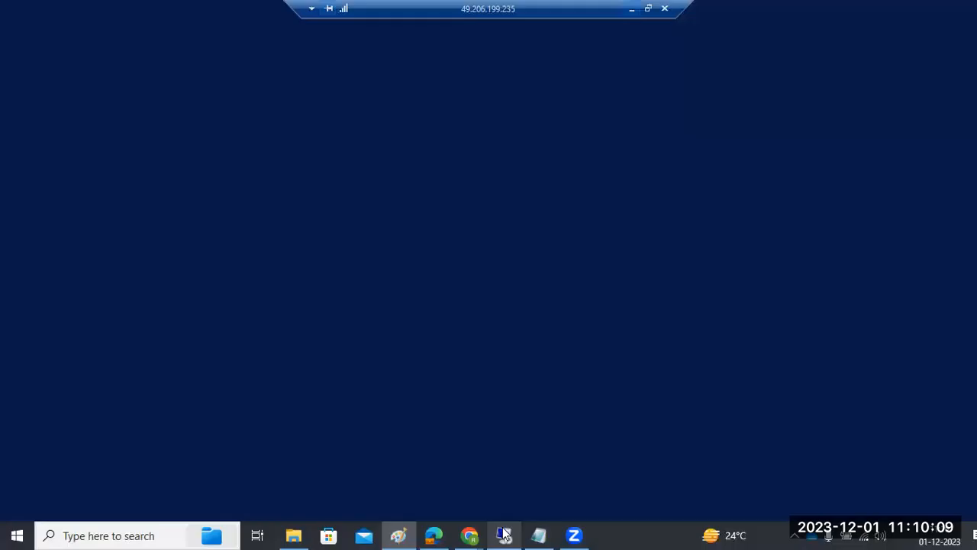
text(H)
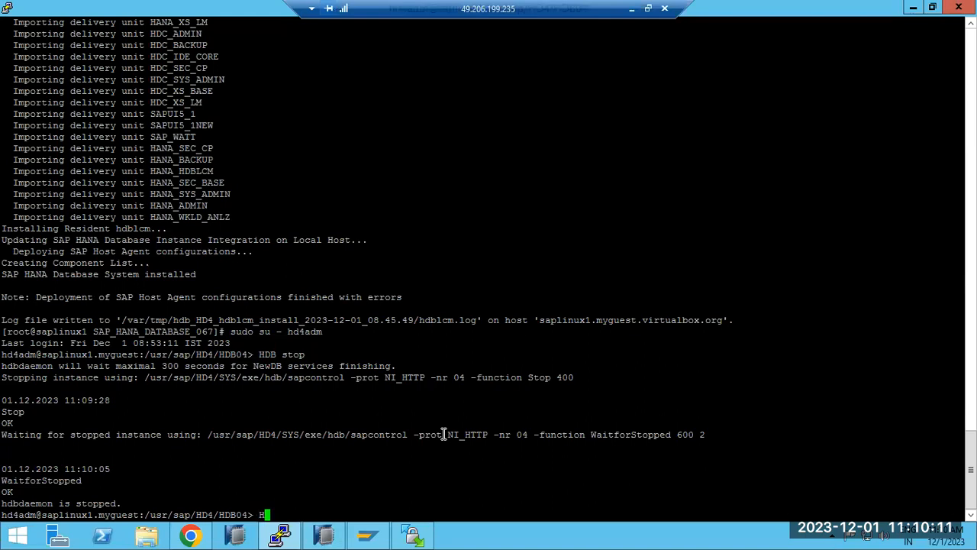
text(DB start)
key(Return)
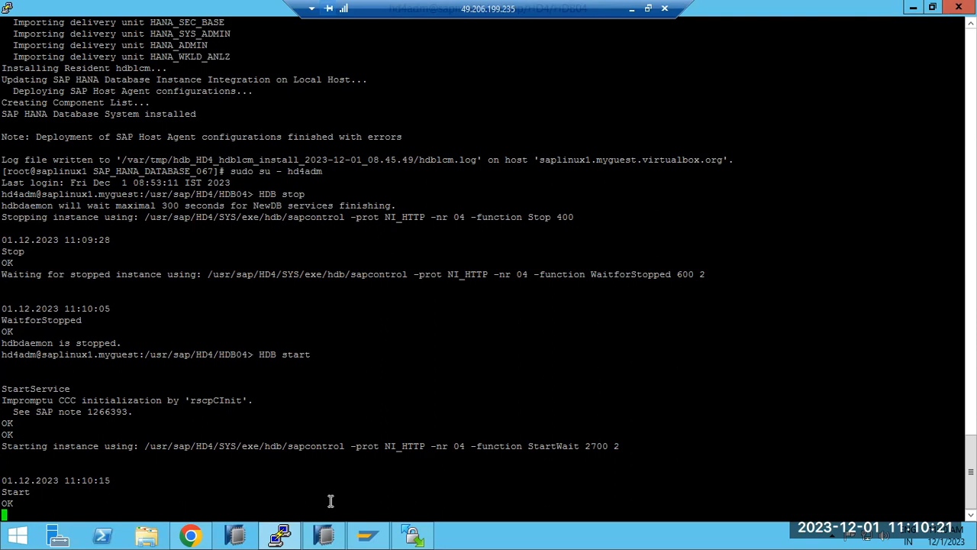
- Switch back to Paint and add the note "--Take the FULL DB backup on primary" below the SSFS key copy note
click(280, 535)
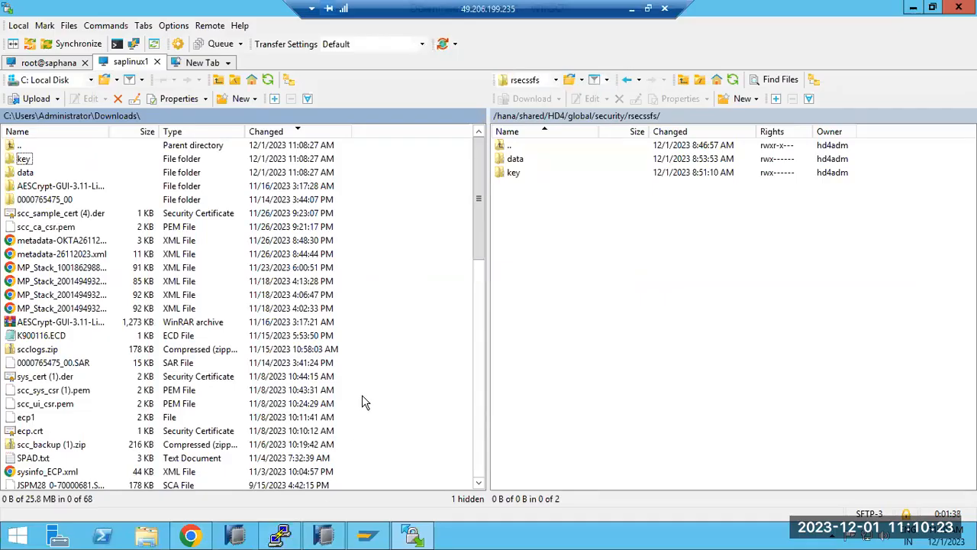
mouse_move(214, 527)
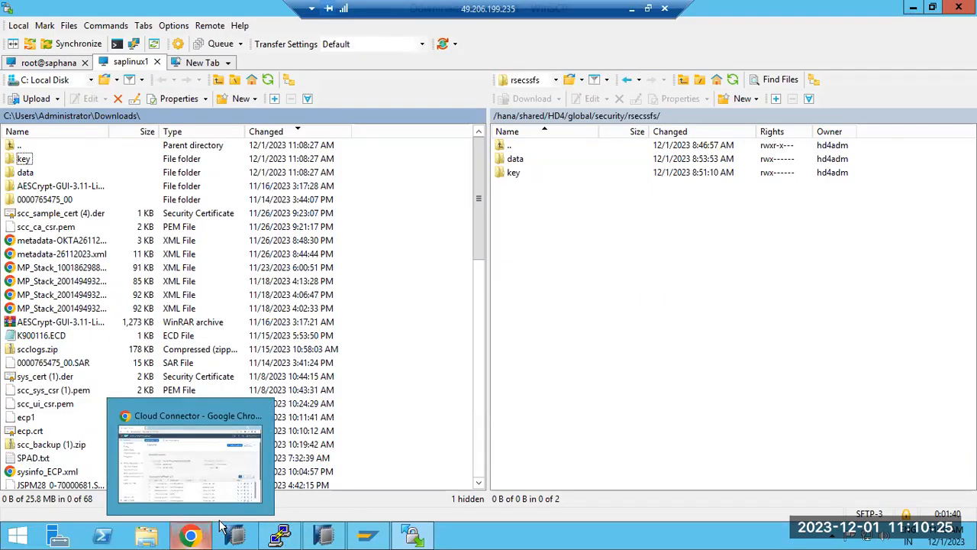
click(633, 10)
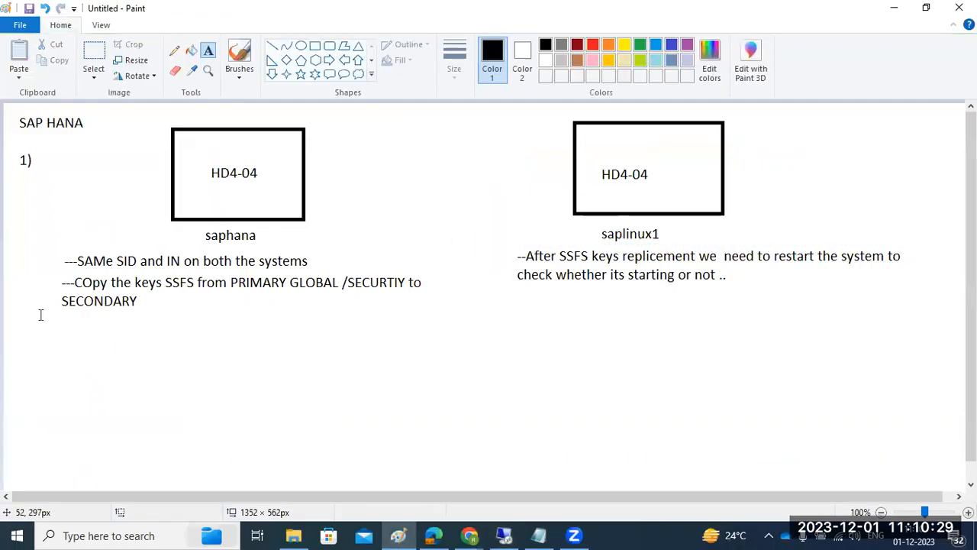
drag(56, 314, 457, 371)
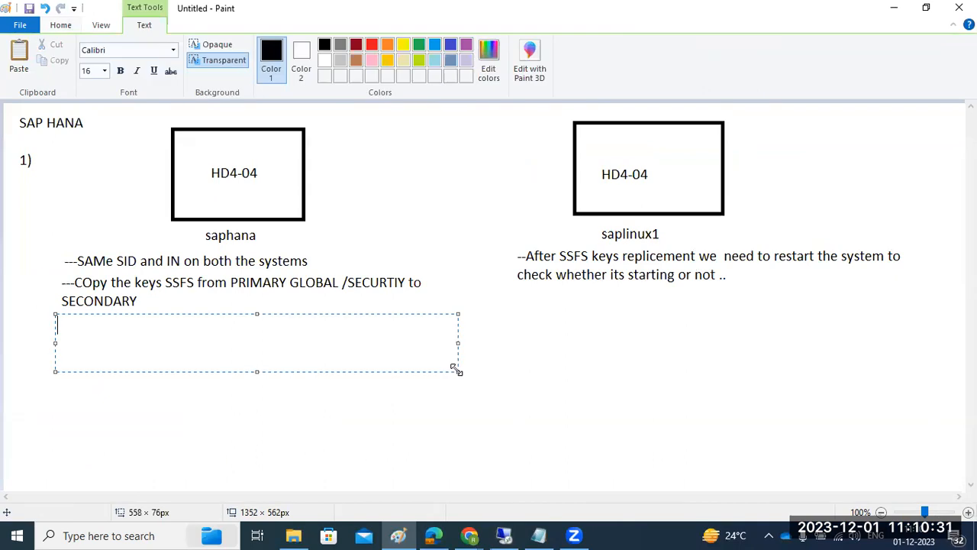
text(--Take the FULL DB backup on primary)
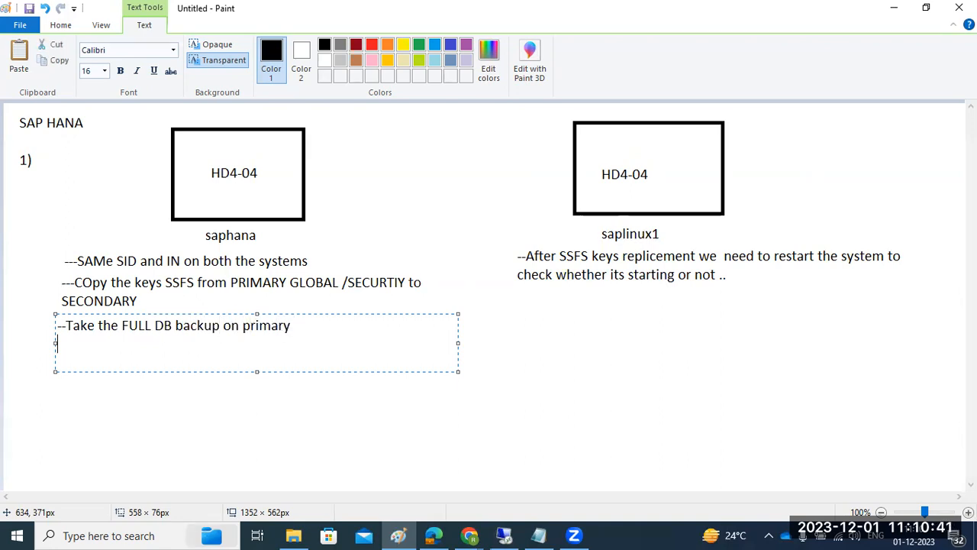
- Switch to SAP HANA Studio on the remote desktop and run a complete file-based data backup of the saphana system database SYSTEMDB@HD4
click(500, 531)
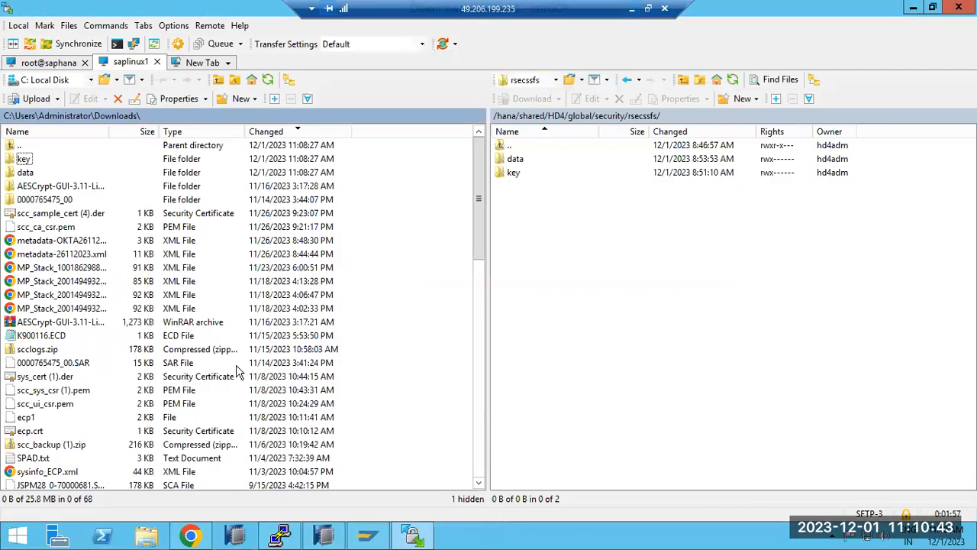
click(288, 535)
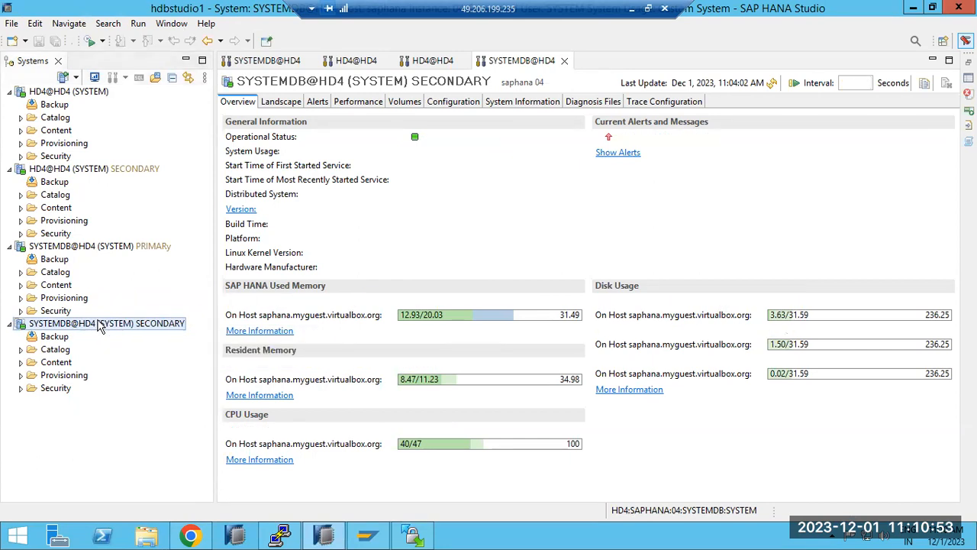
right_click(102, 324)
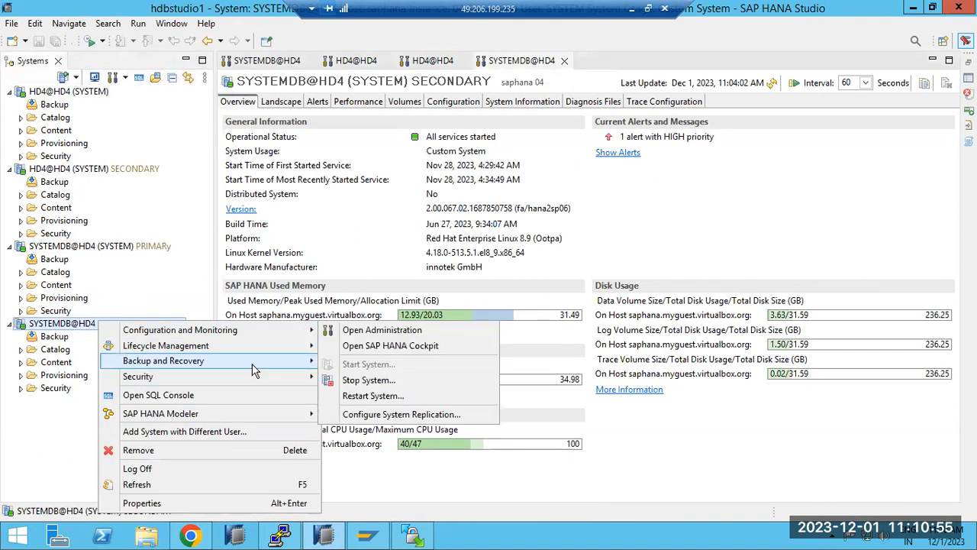
mouse_move(268, 360)
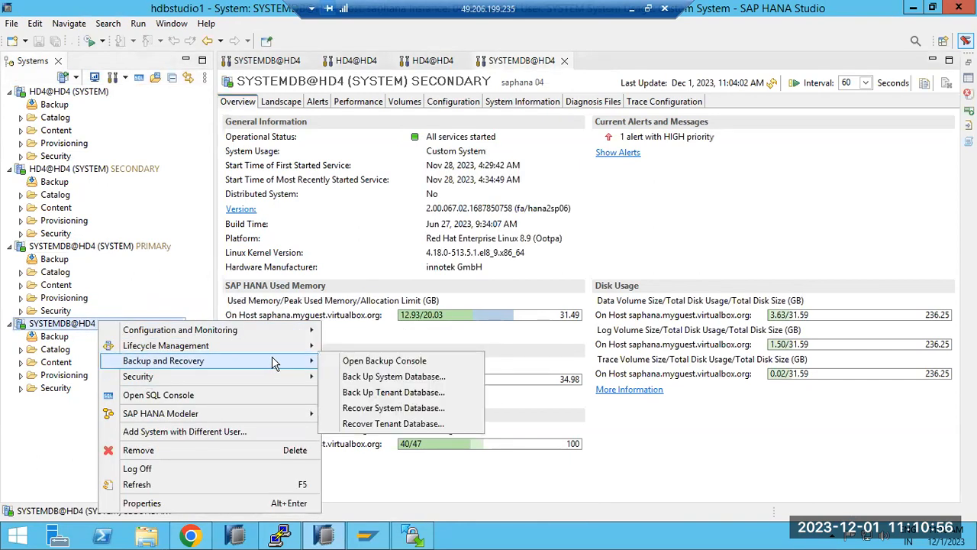
click(393, 382)
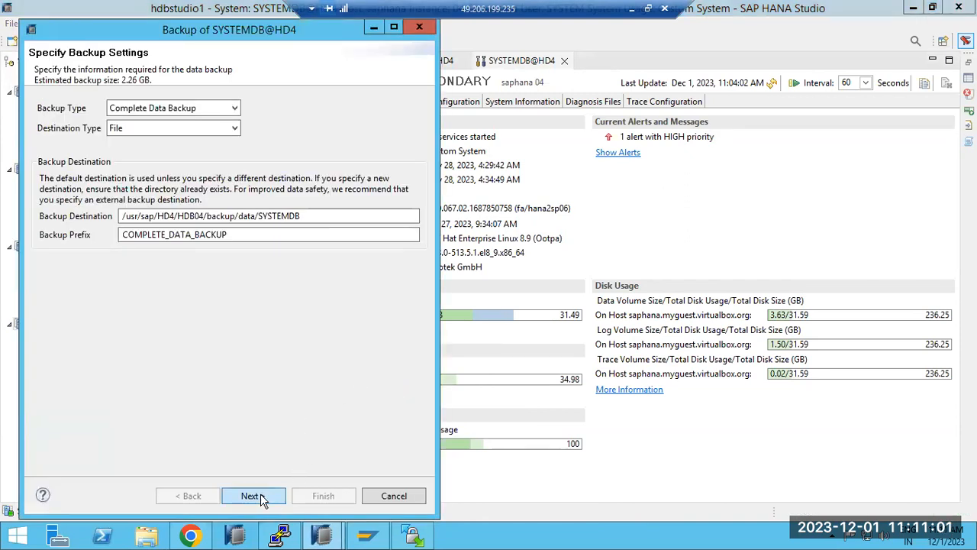
click(252, 496)
click(323, 496)
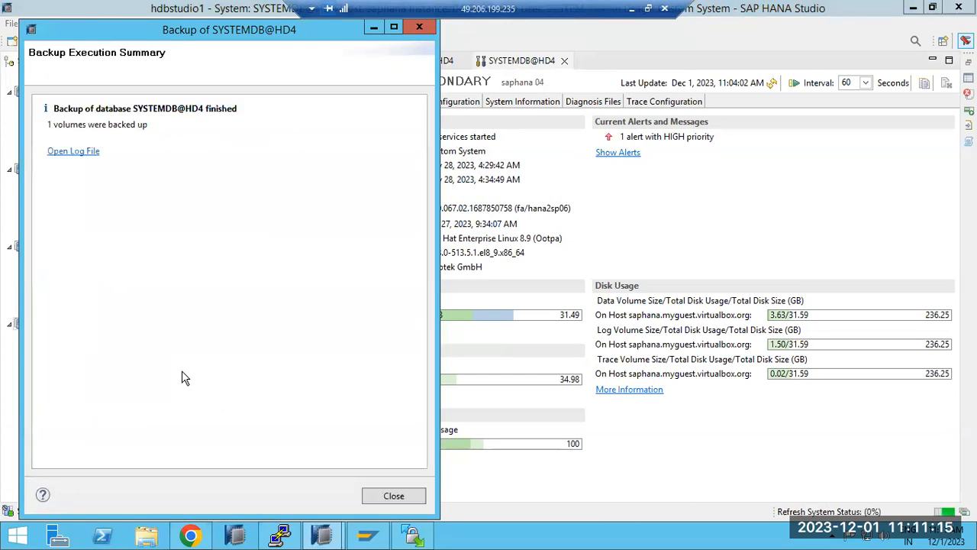
click(394, 496)
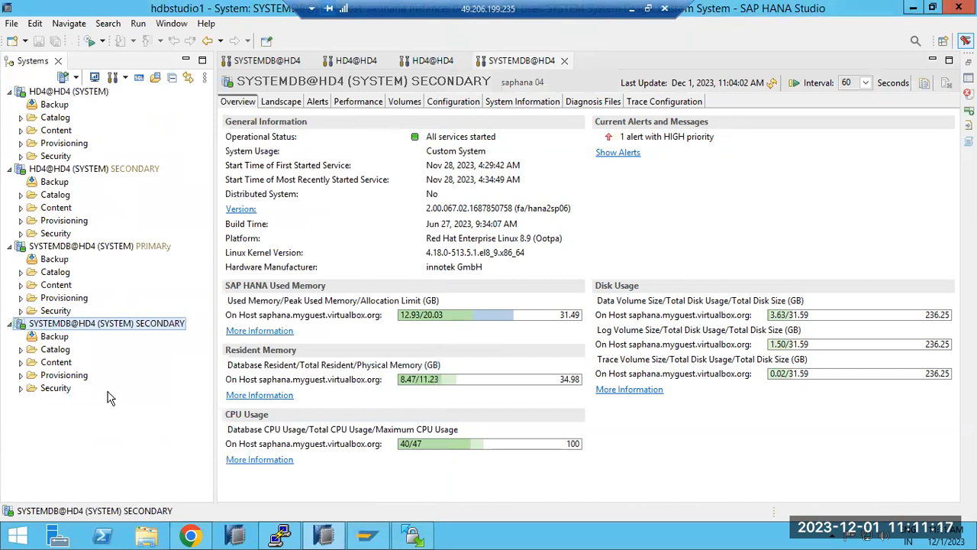
- Set the resource description of the saphana SYSTEMDB@HD4 system to "PRI" in its properties
right_click(71, 331)
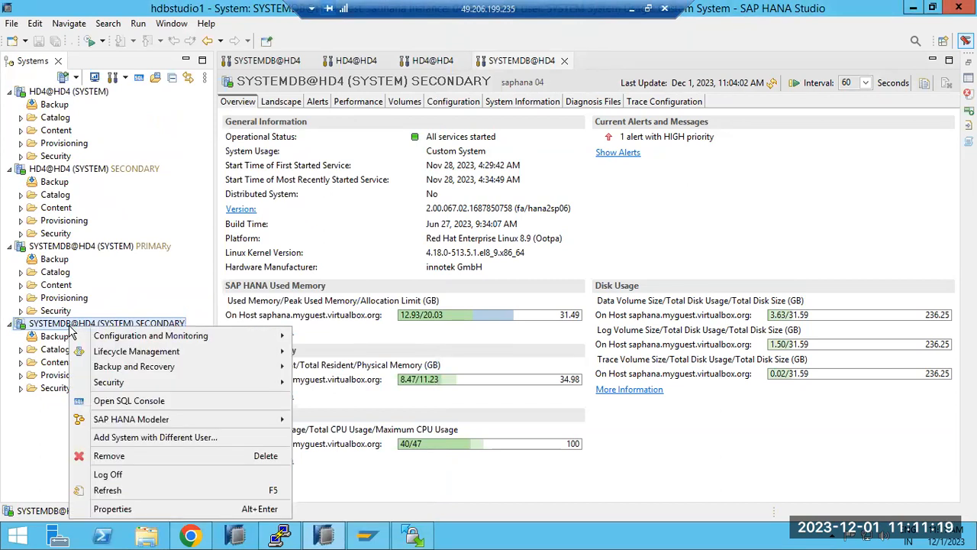
click(120, 509)
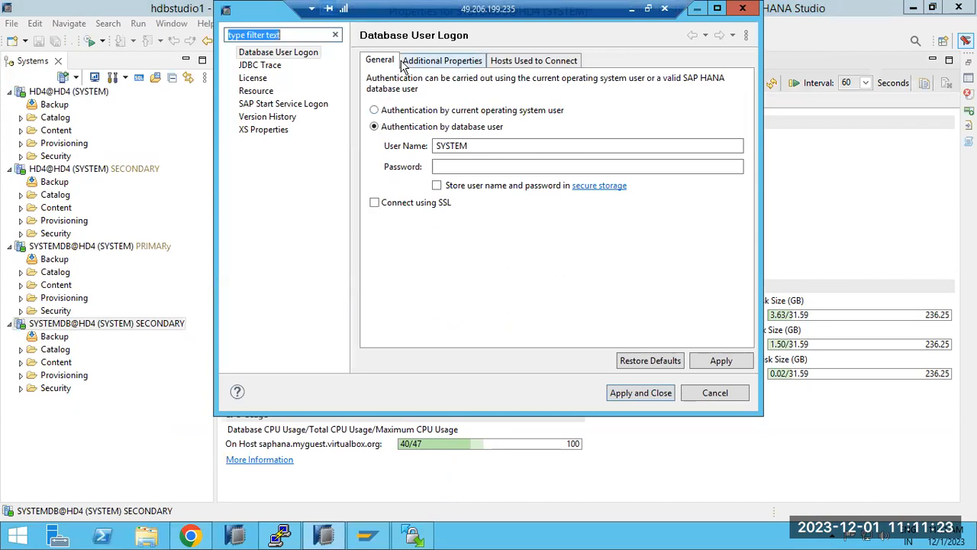
click(425, 61)
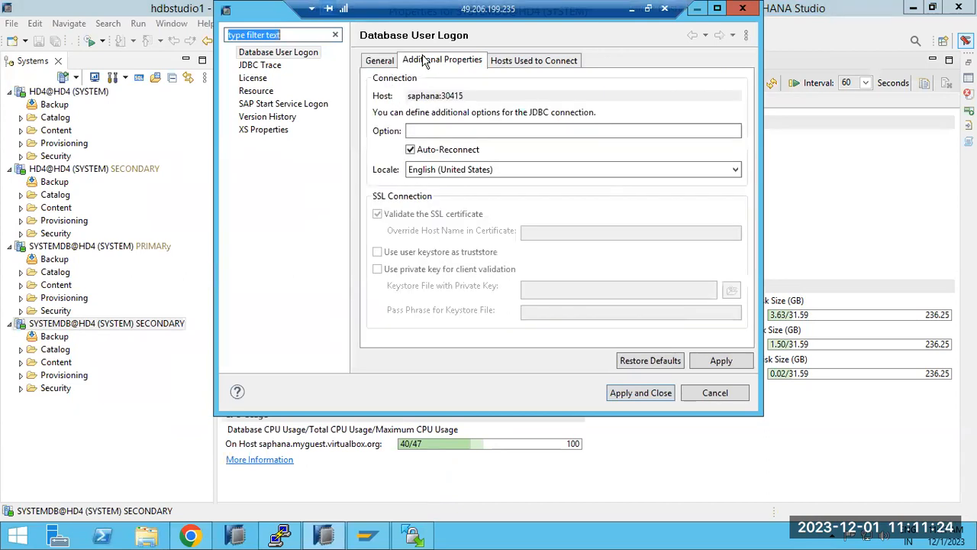
click(518, 62)
click(259, 65)
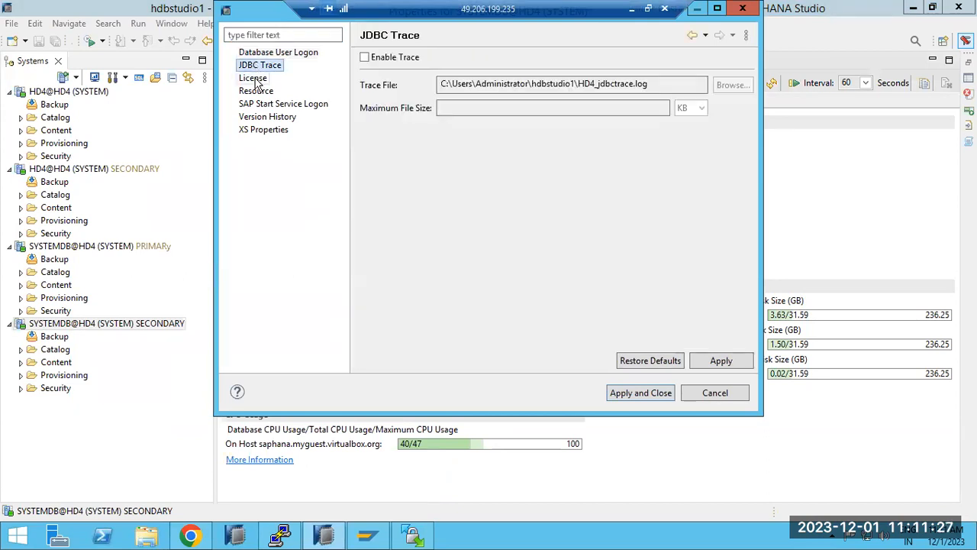
click(254, 78)
click(258, 91)
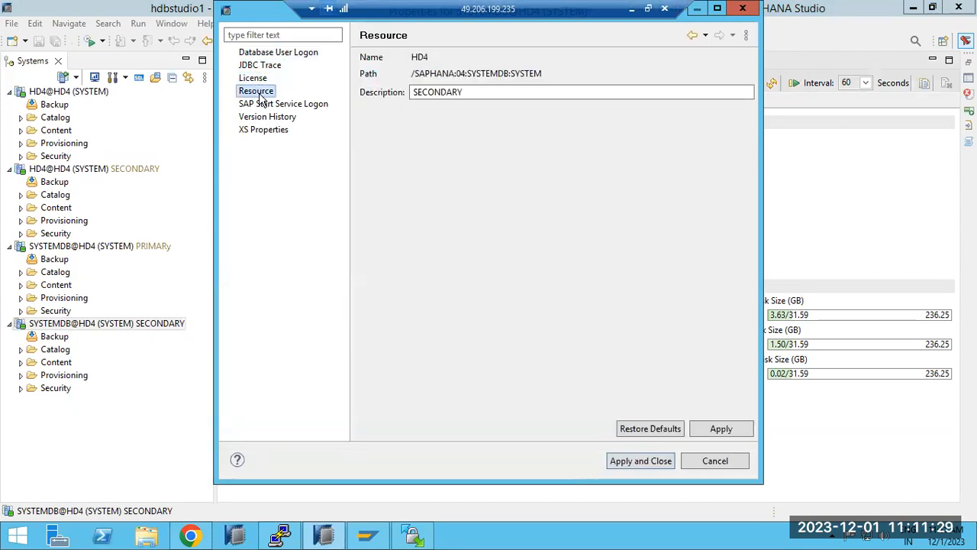
click(263, 104)
click(256, 91)
drag(413, 92, 429, 92)
drag(489, 104, 504, 112)
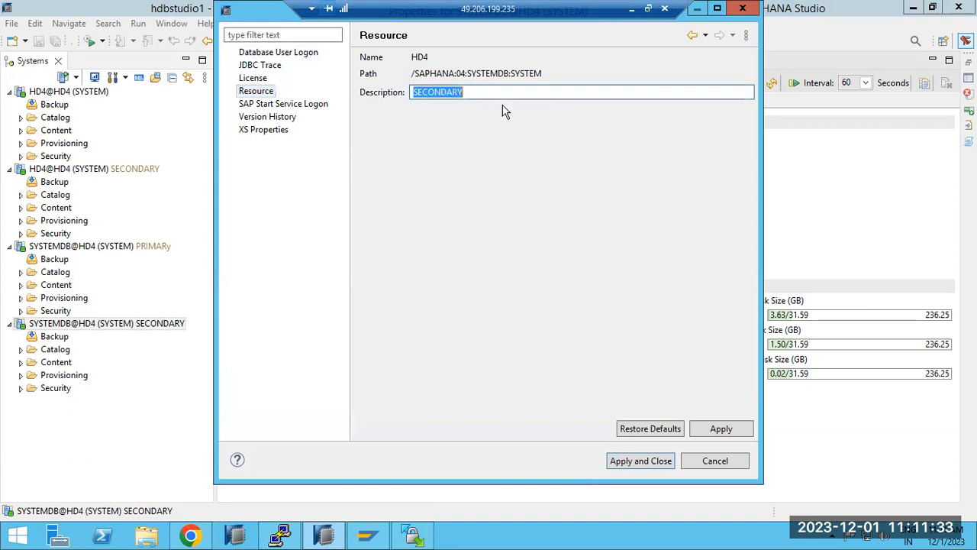
text(PRI)
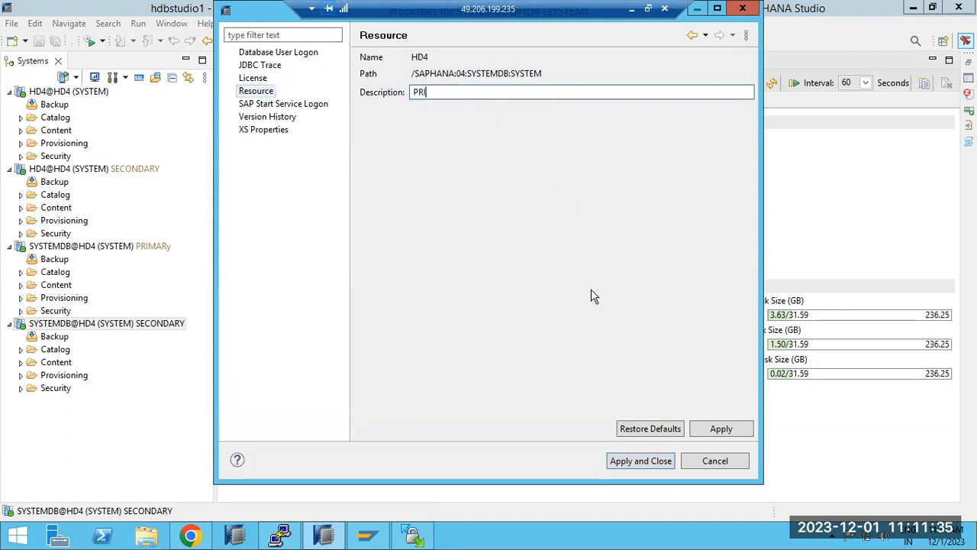
click(637, 464)
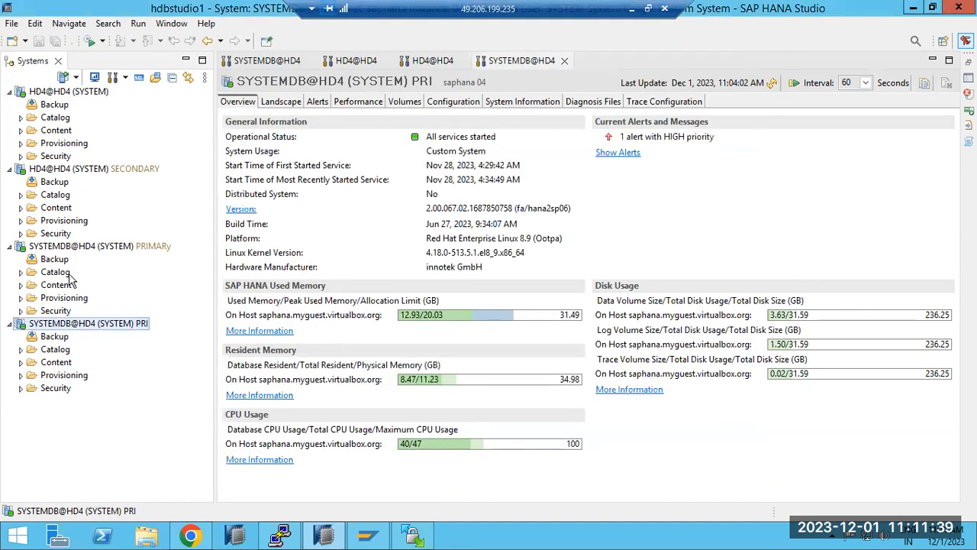
- Set the resource description of the saplinux1 SYSTEMDB@HD4 system to "SEC"
click(61, 247)
right_click(60, 247)
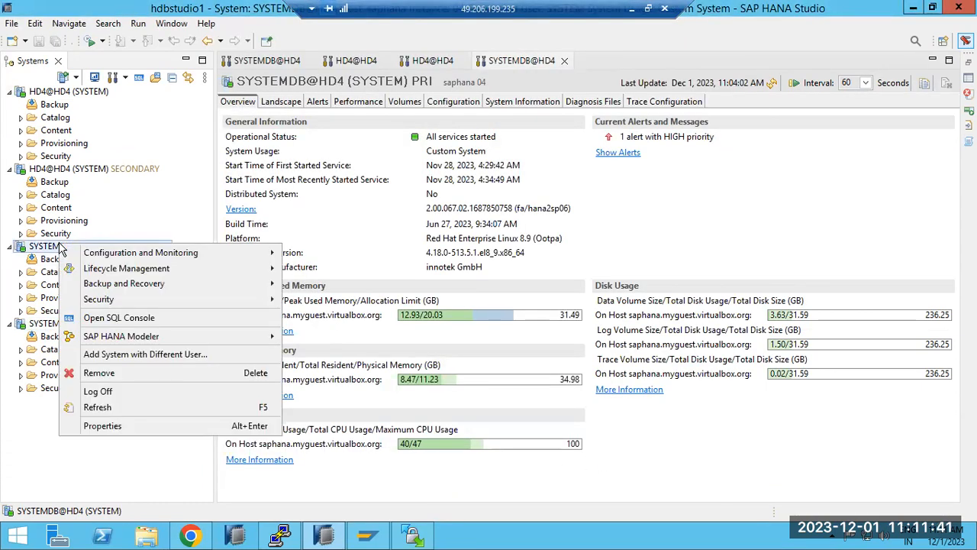
click(98, 432)
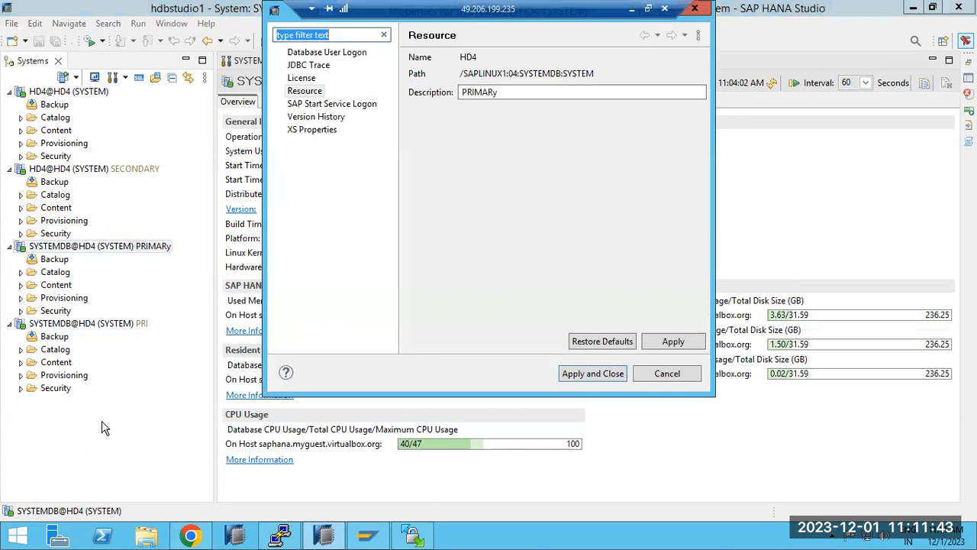
click(513, 90)
double_click(513, 90)
text(SEC)
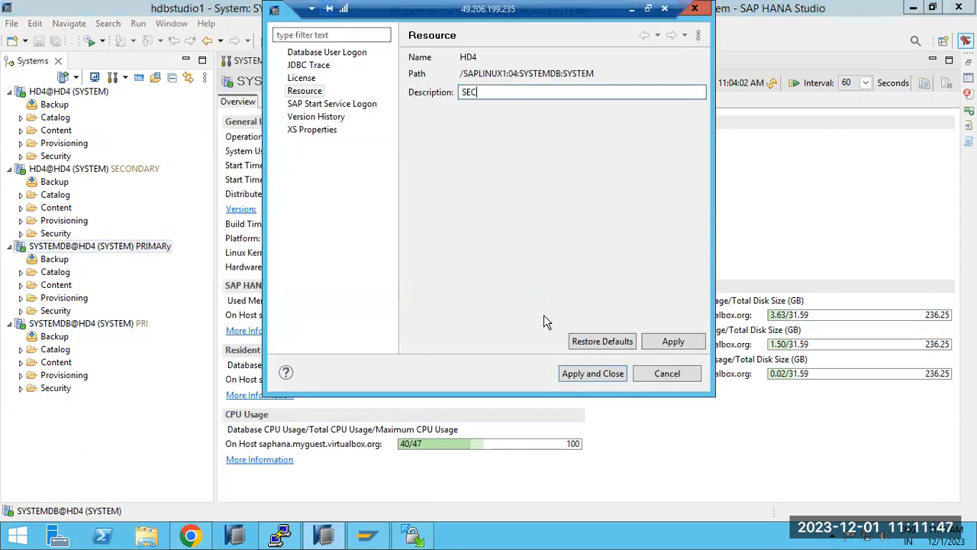
click(573, 373)
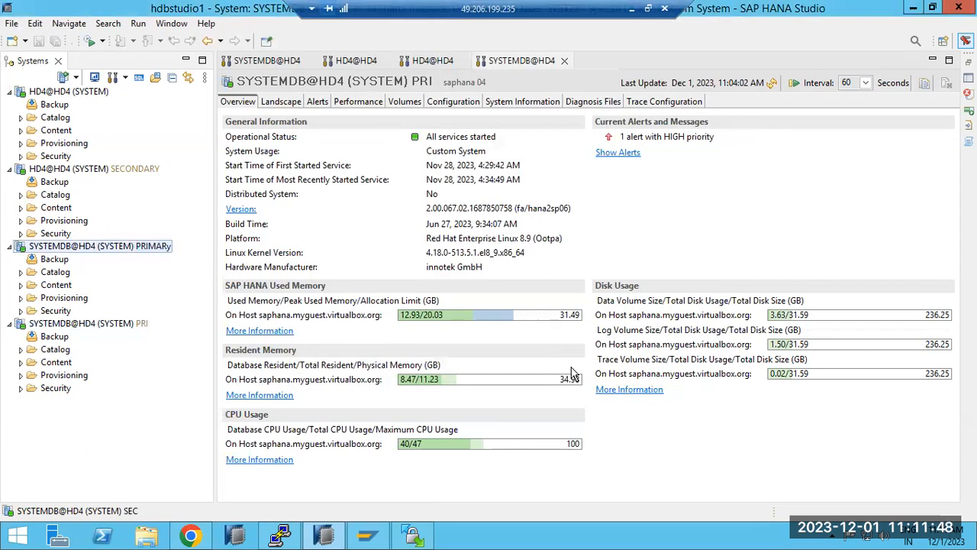
- Change the resource description of the saphana tenant system HD4@HD4 to "PRI"
right_click(92, 172)
click(81, 169)
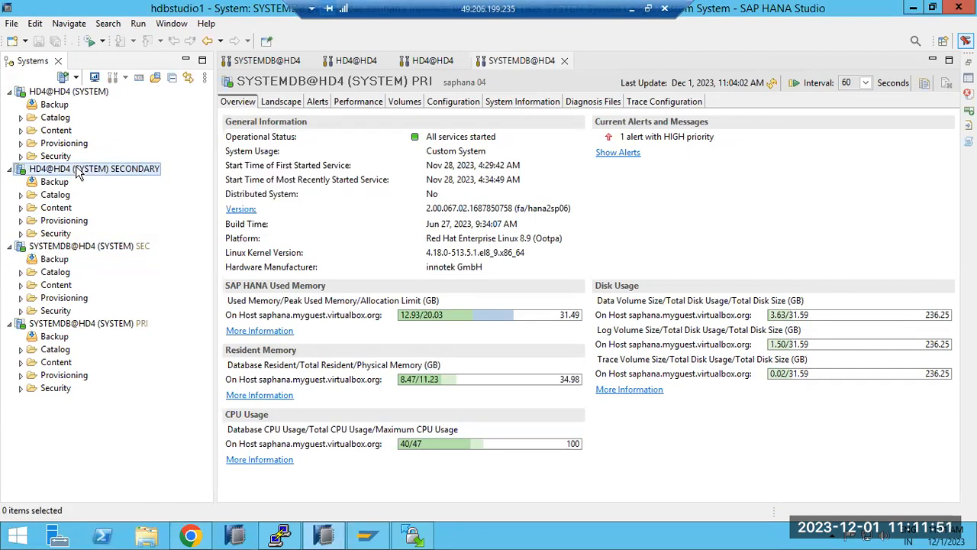
right_click(80, 170)
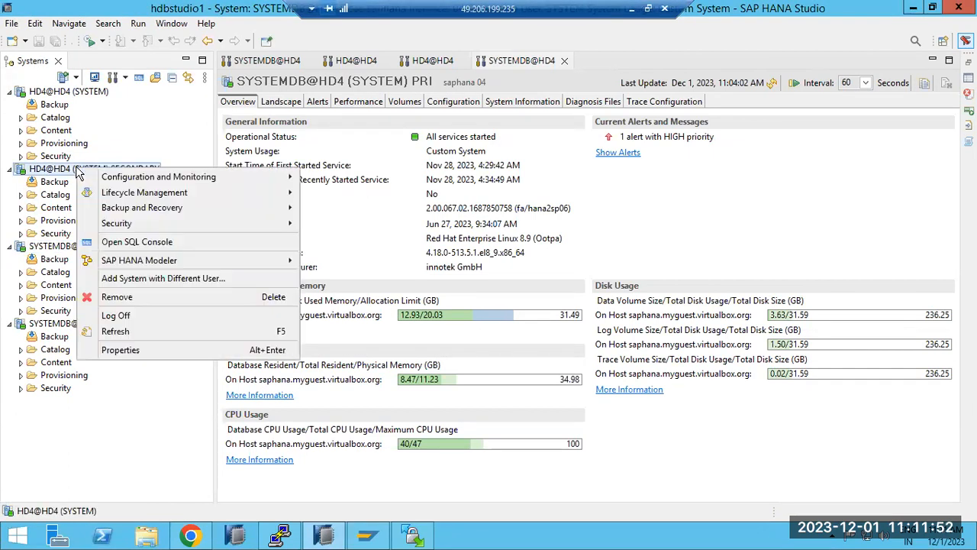
click(116, 350)
drag(535, 92, 441, 106)
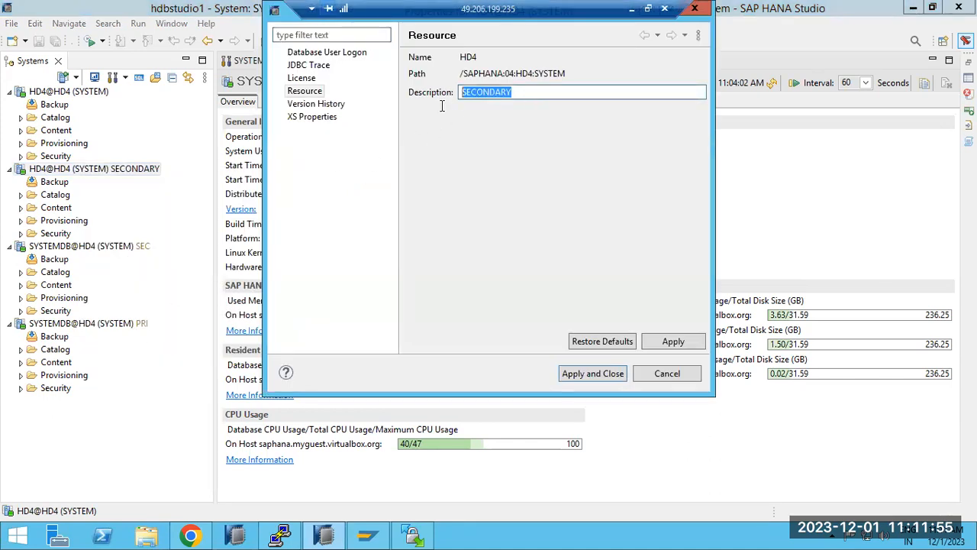
text(PRI)
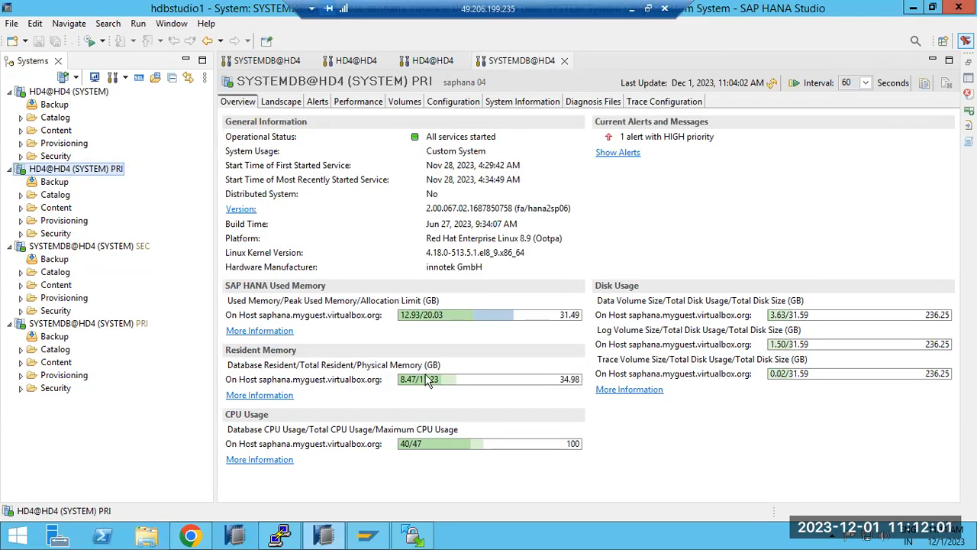
- Start a complete file-based data backup of tenant database HD4 from SYSTEMDB@HD4 PRI, using the default destination and prefix
click(76, 327)
right_click(77, 329)
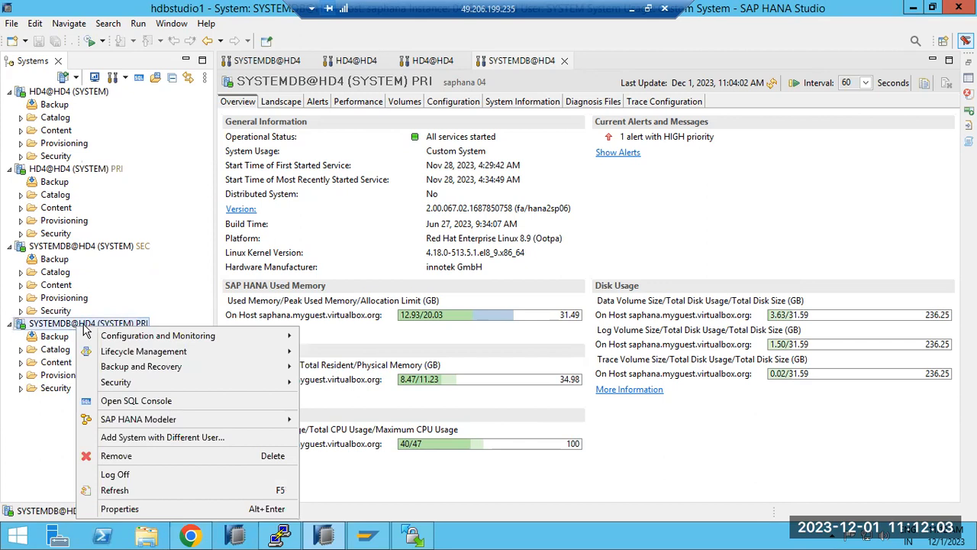
mouse_move(241, 368)
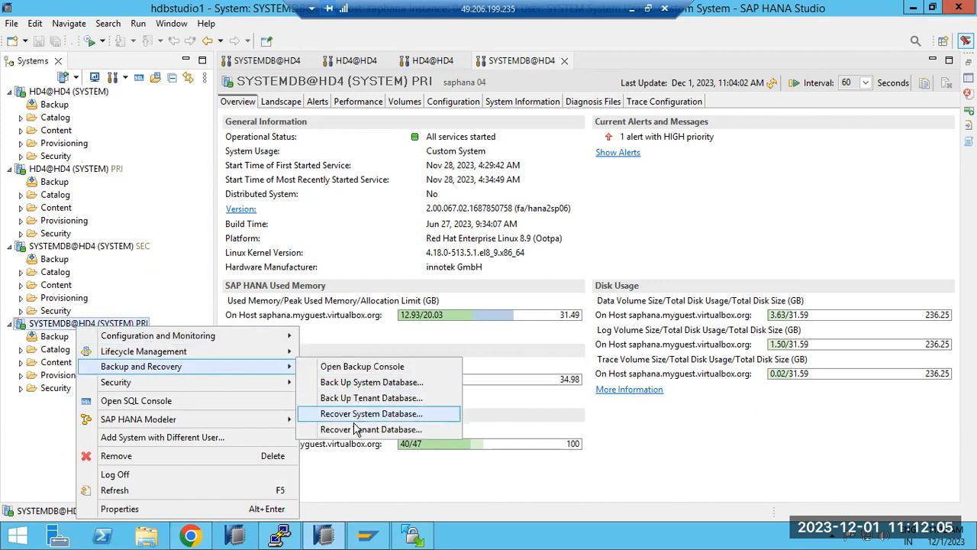
click(356, 398)
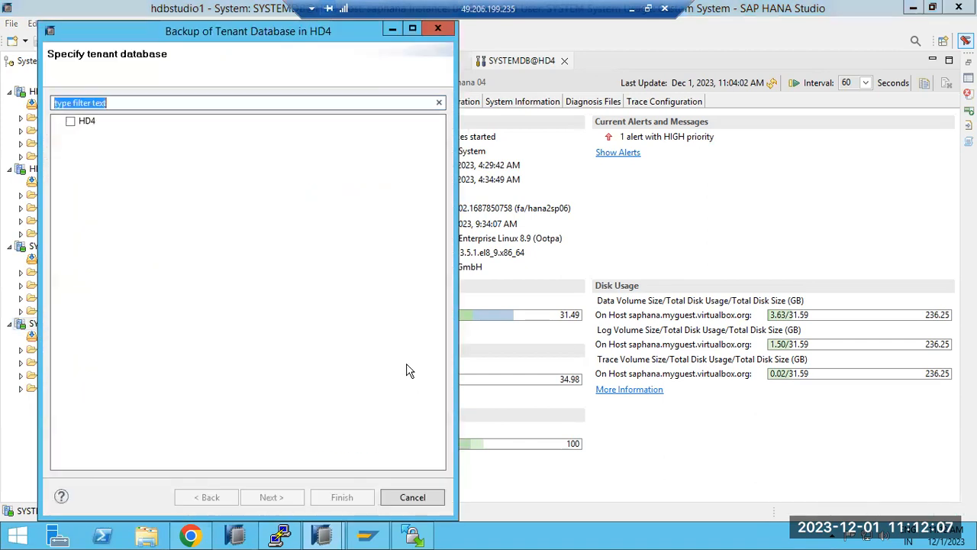
click(70, 121)
click(267, 496)
click(269, 498)
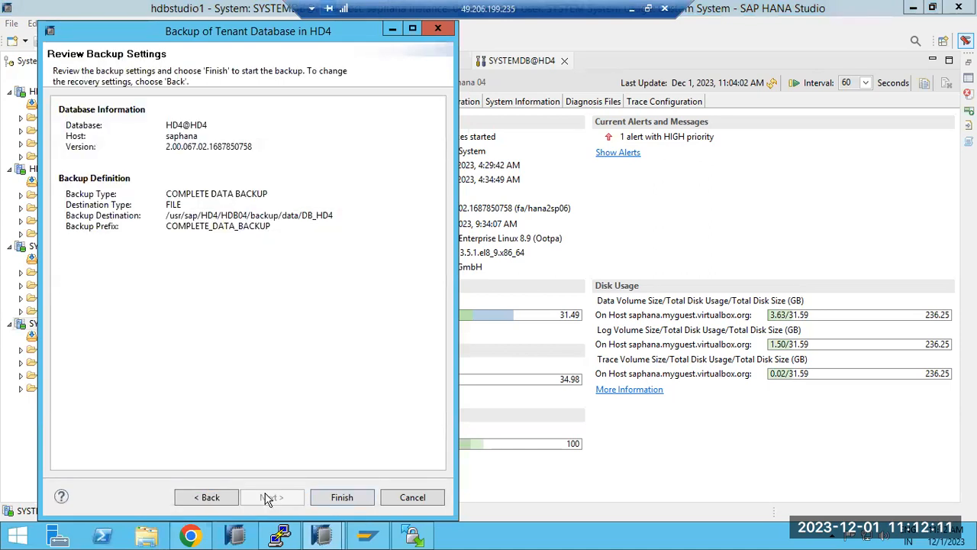
click(336, 497)
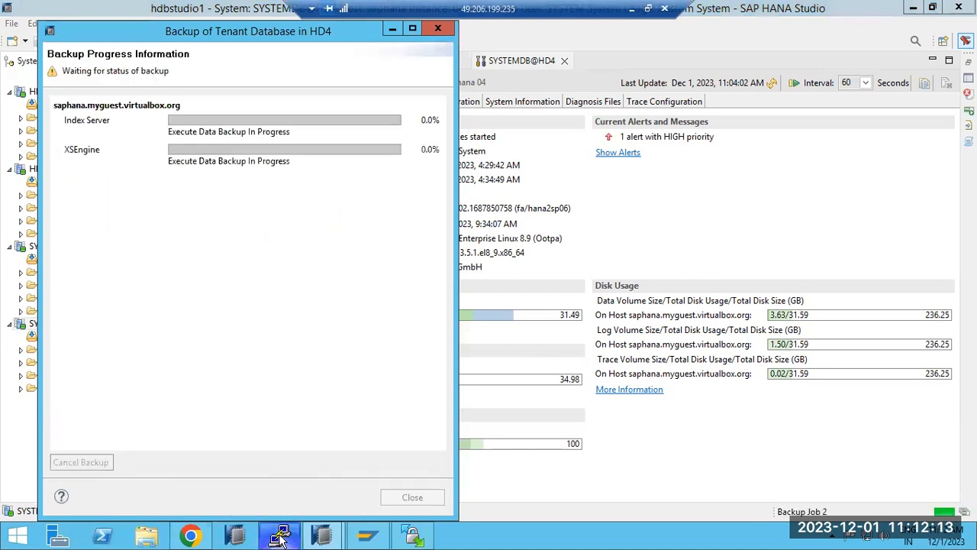
- Check the HDB start output in the saplinux1 PuTTY terminal, then return to the main SAP HANA Studio window
click(280, 534)
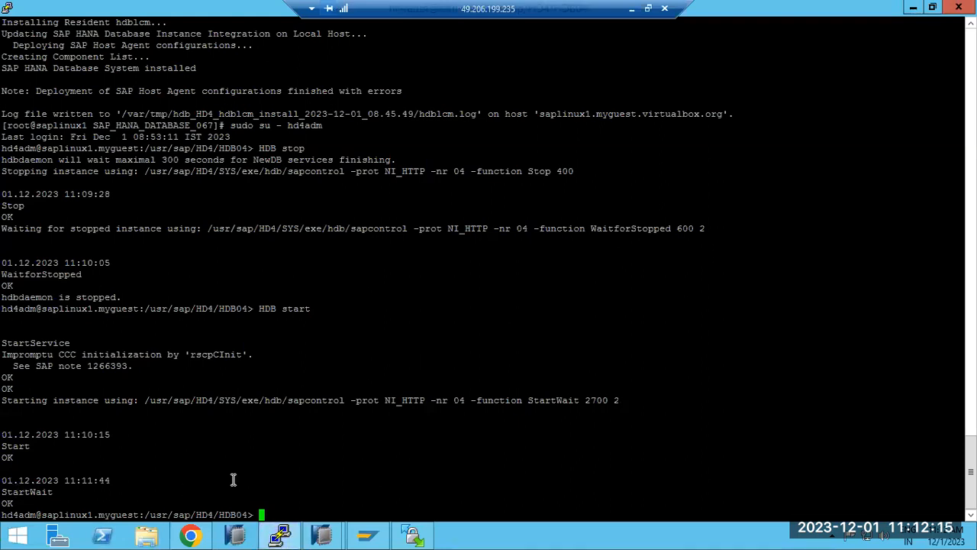
click(323, 535)
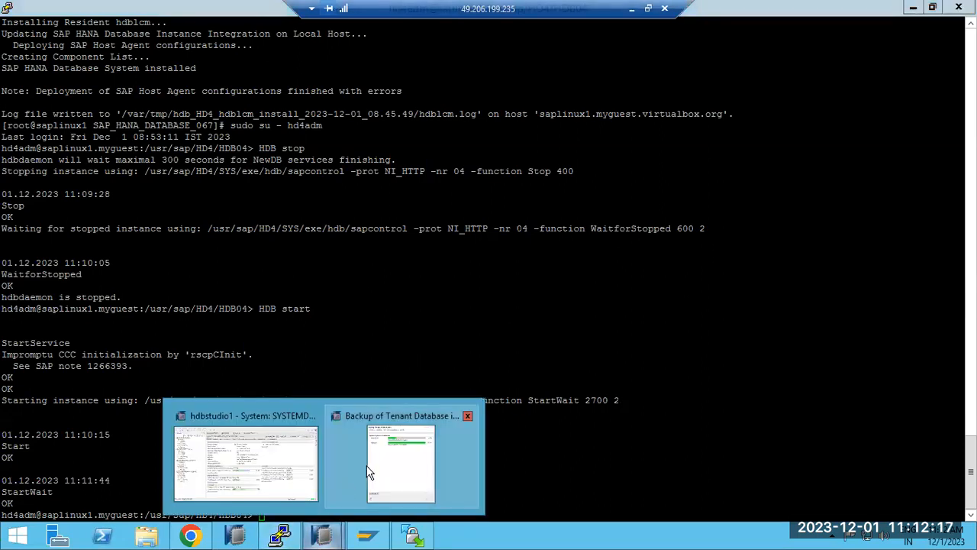
click(258, 470)
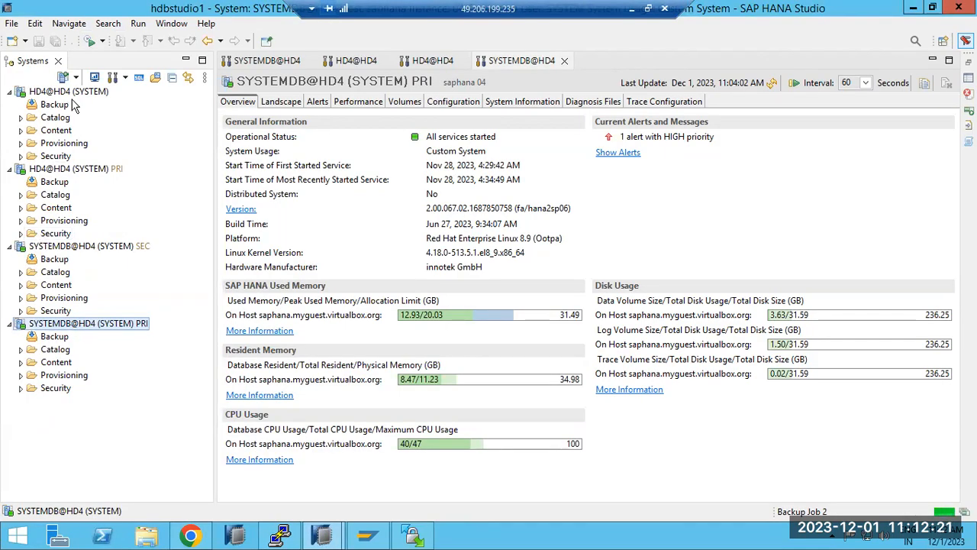
- Examine the service status and start times in the overviews of SYSTEMDB@HD4 SEC and HD4@HD4 PRI
right_click(49, 324)
click(63, 246)
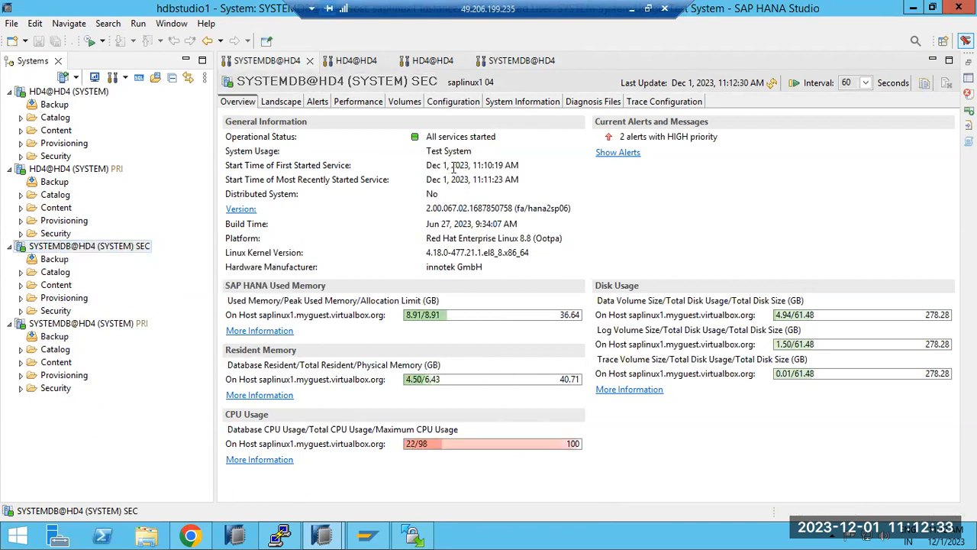
drag(442, 165, 499, 165)
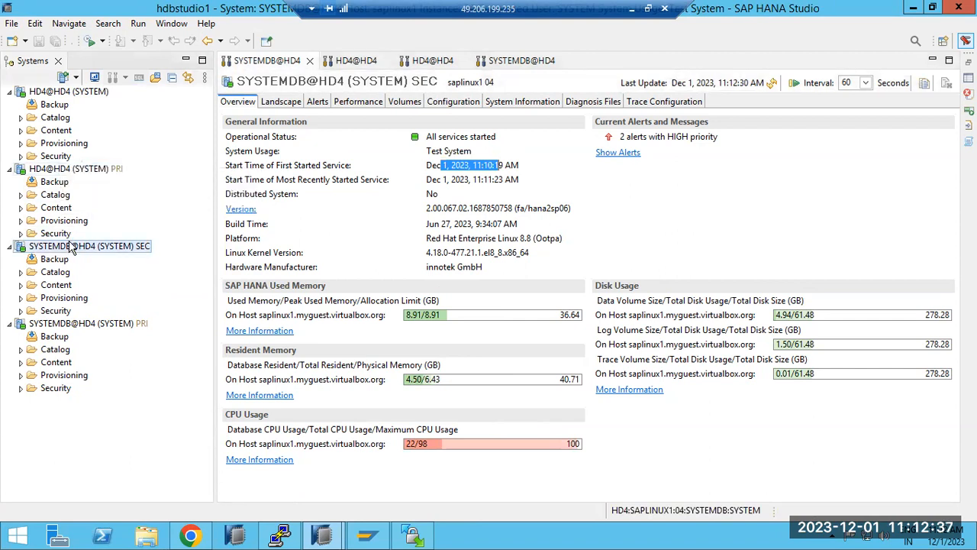
double_click(55, 155)
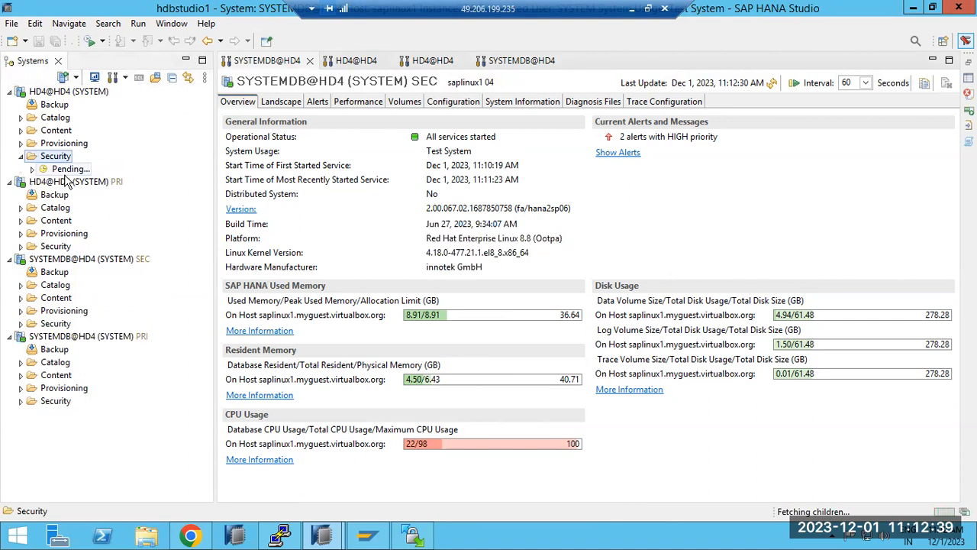
click(67, 181)
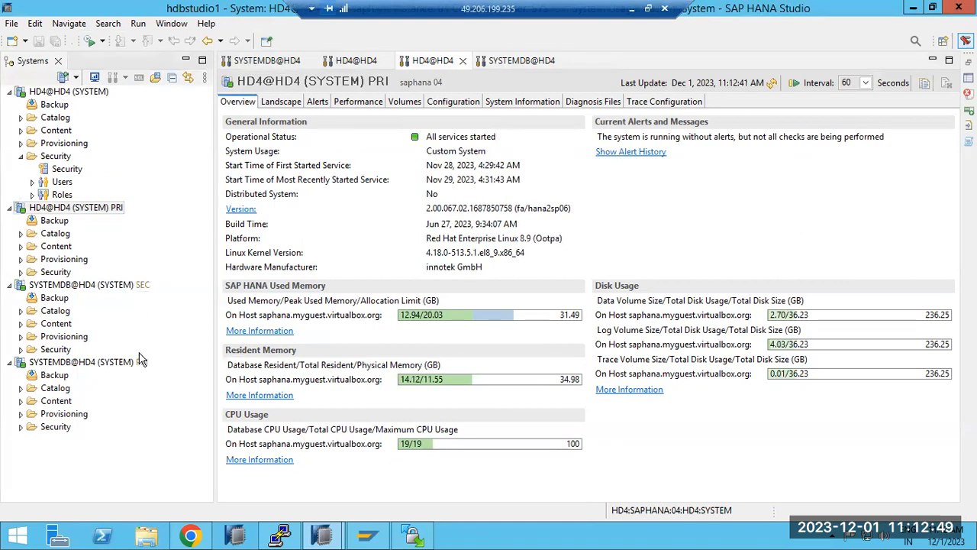
- Set the resource description of the saplinux1 tenant system HD4@HD4 to "SEC"
right_click(83, 93)
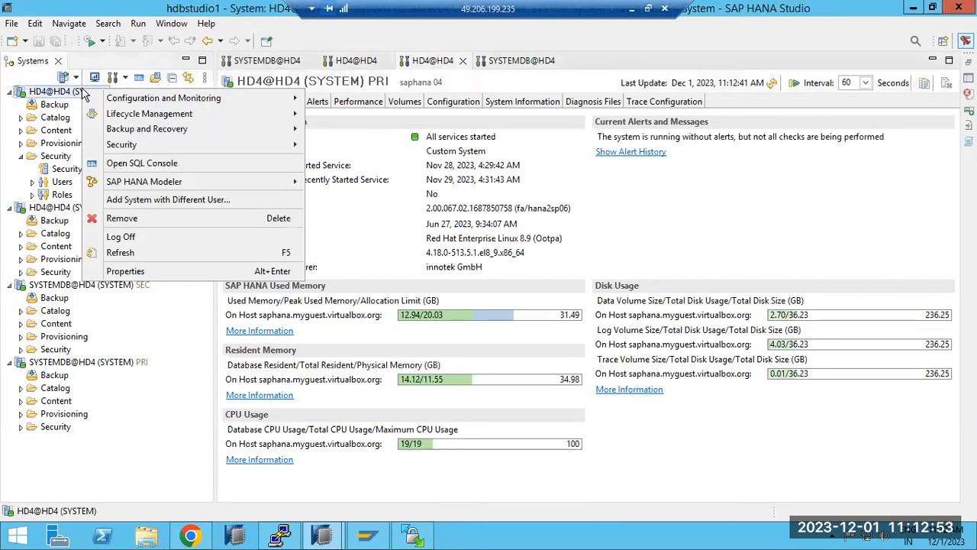
click(152, 271)
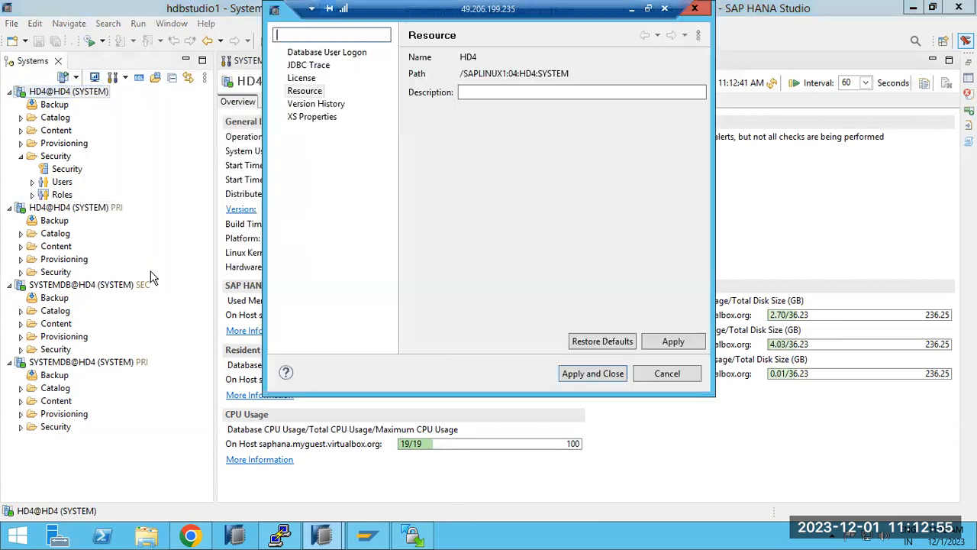
click(491, 91)
text(SEC)
click(593, 373)
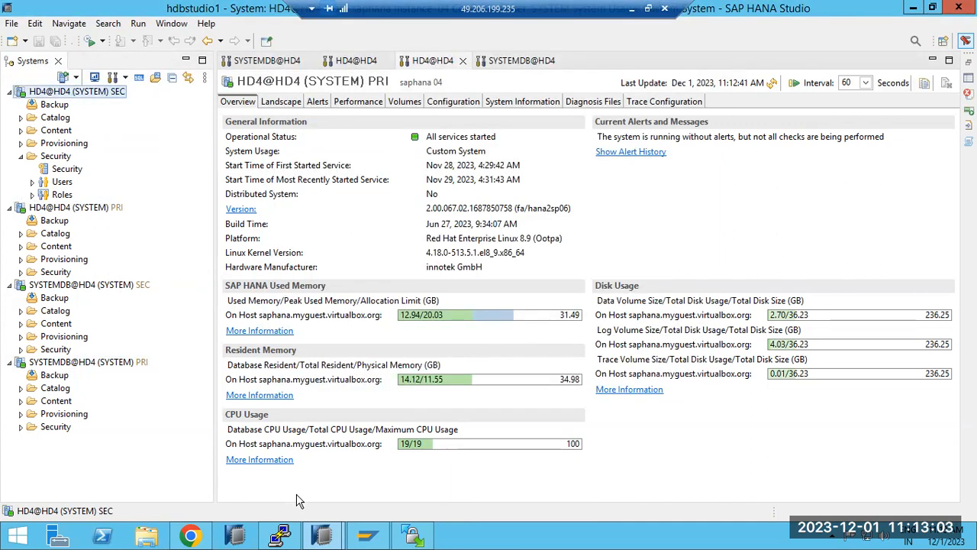
- Bring up the tenant database backup dialog and close it
mouse_move(330, 539)
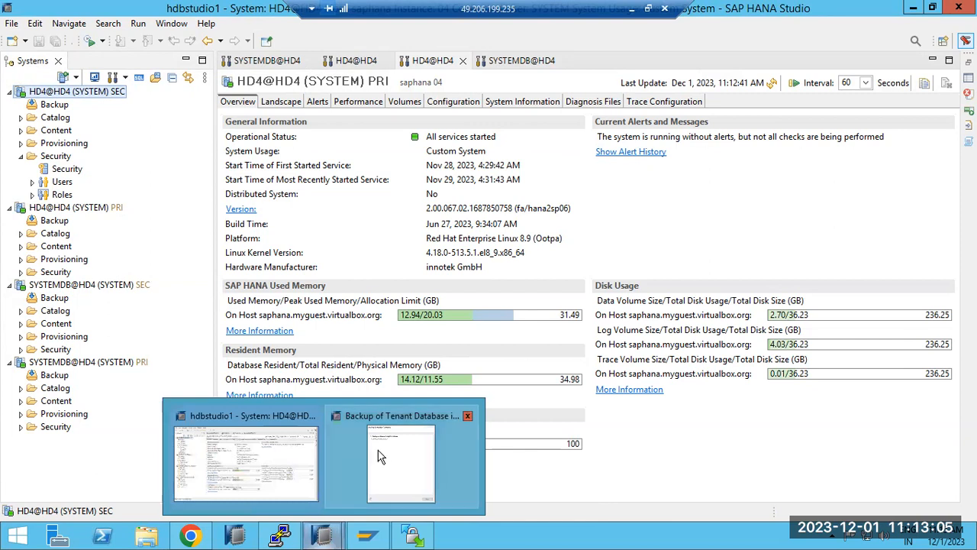
click(440, 489)
click(407, 499)
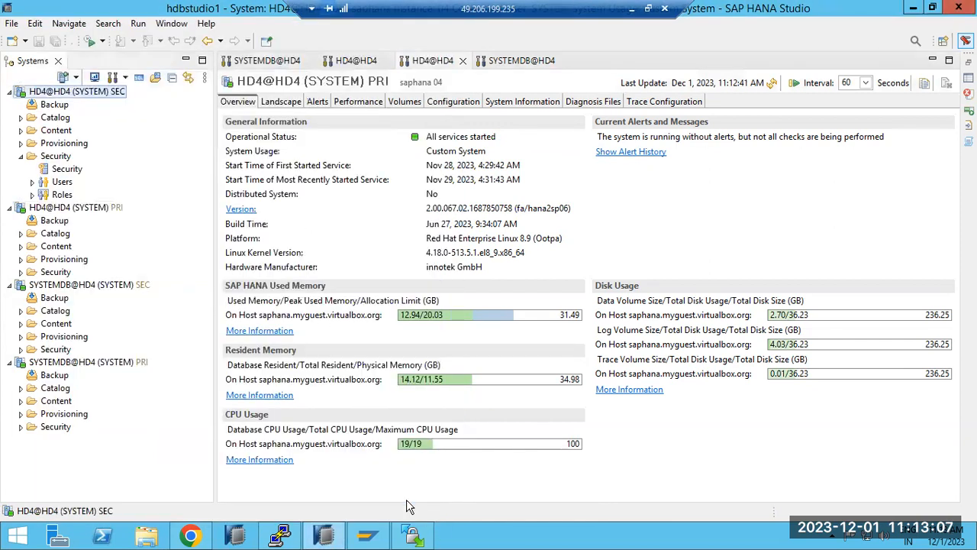
- Switch to Paint, add the note "--ENable the replication on primary" under saphana, and return to SAP HANA Studio
click(634, 9)
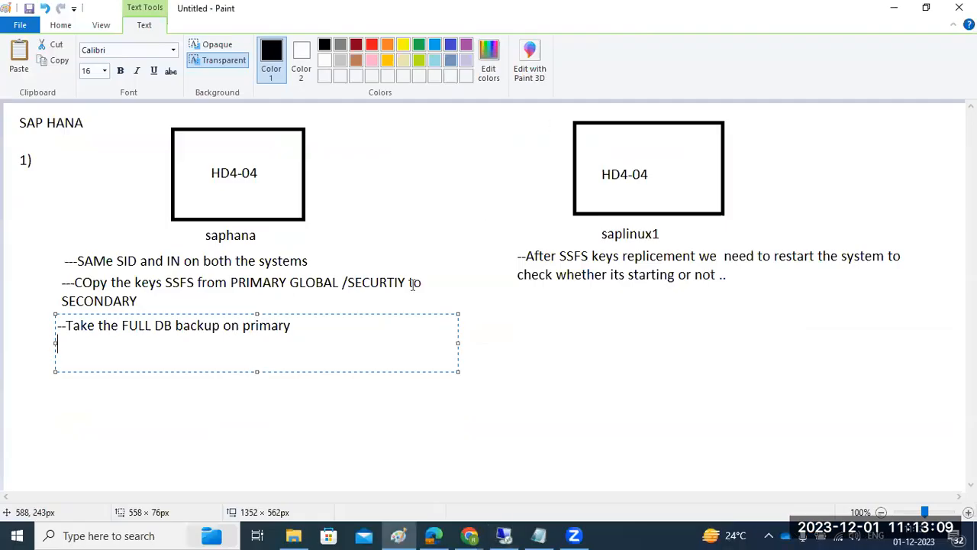
text(--ENable the replication on primary)
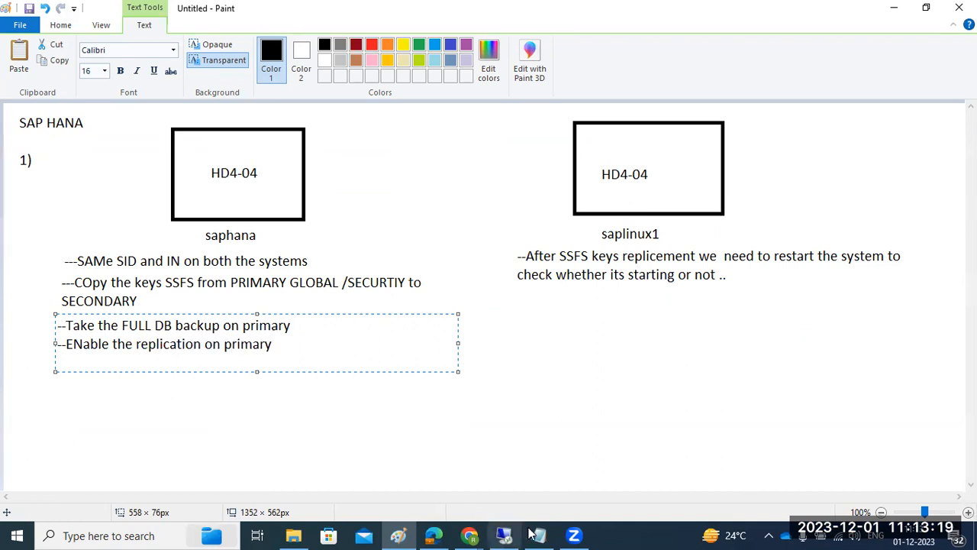
click(504, 535)
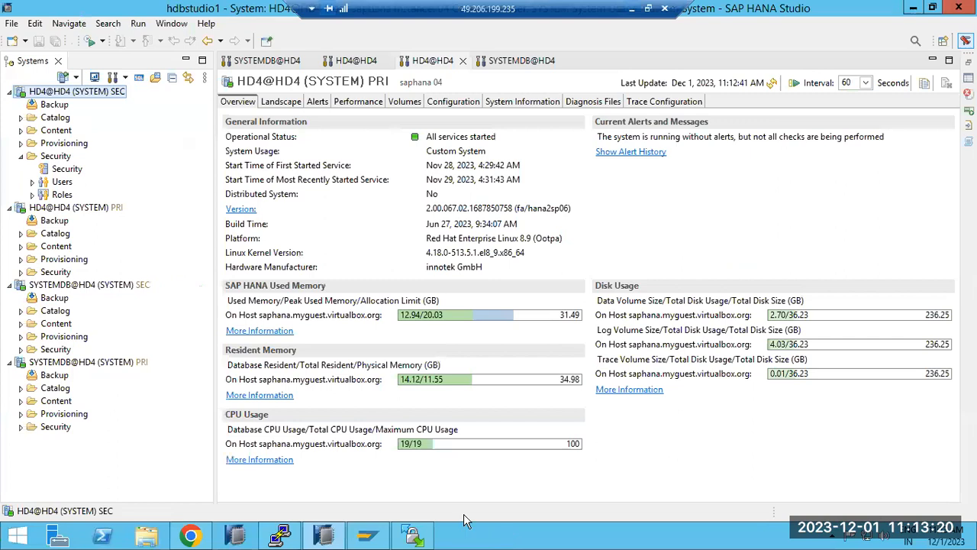
- Open the system replication configuration of SYSTEMDB@HD4 PRI, logging on as operating system user hd4adm with the account password
right_click(64, 364)
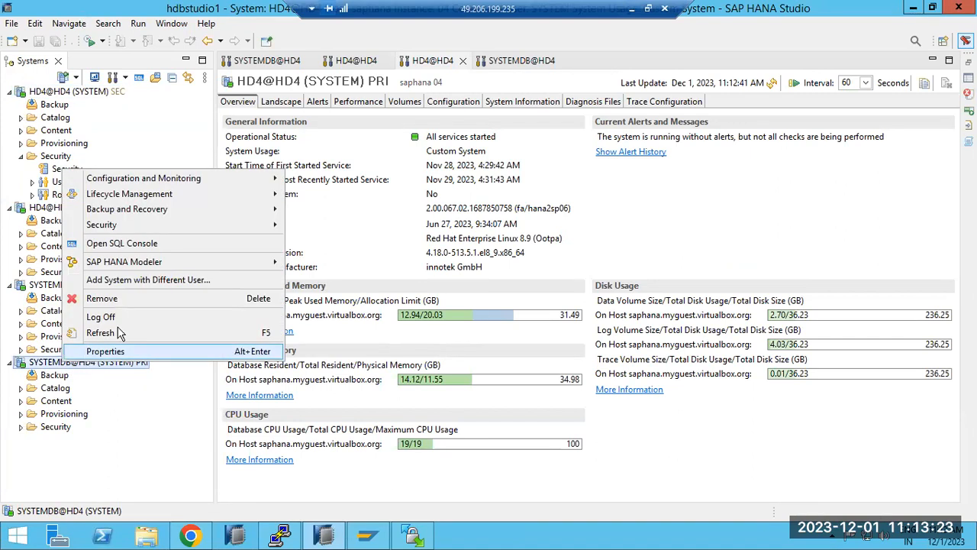
mouse_move(229, 181)
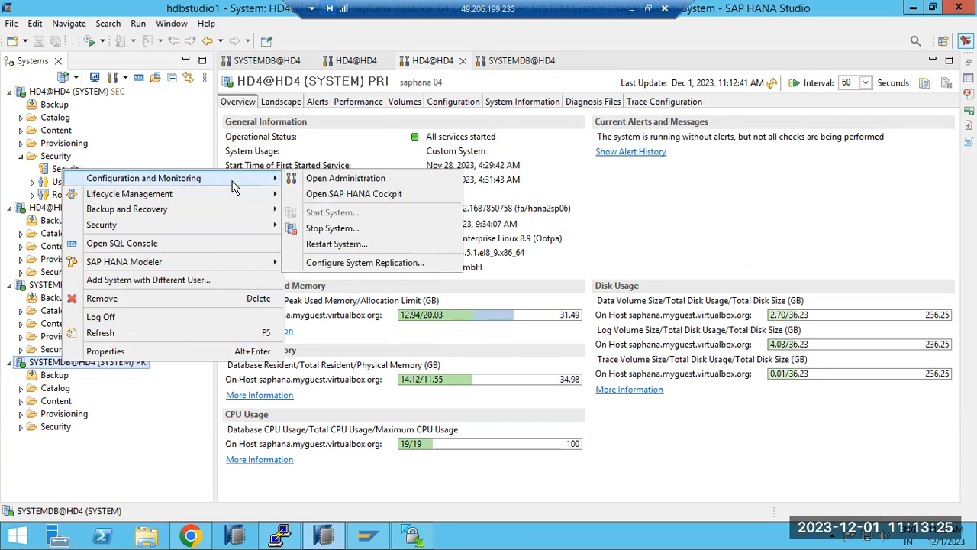
click(336, 264)
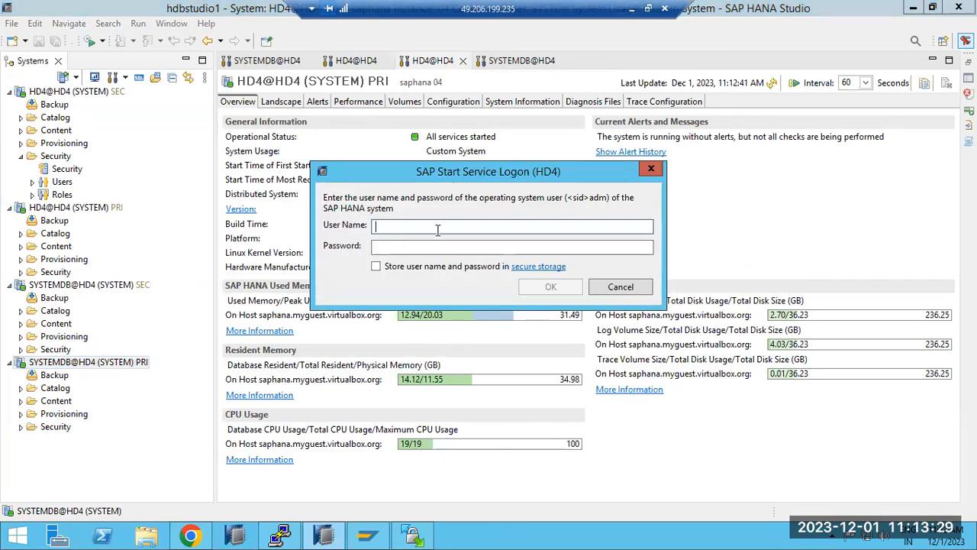
text(hd4adm)
key(Tab)
text(s)
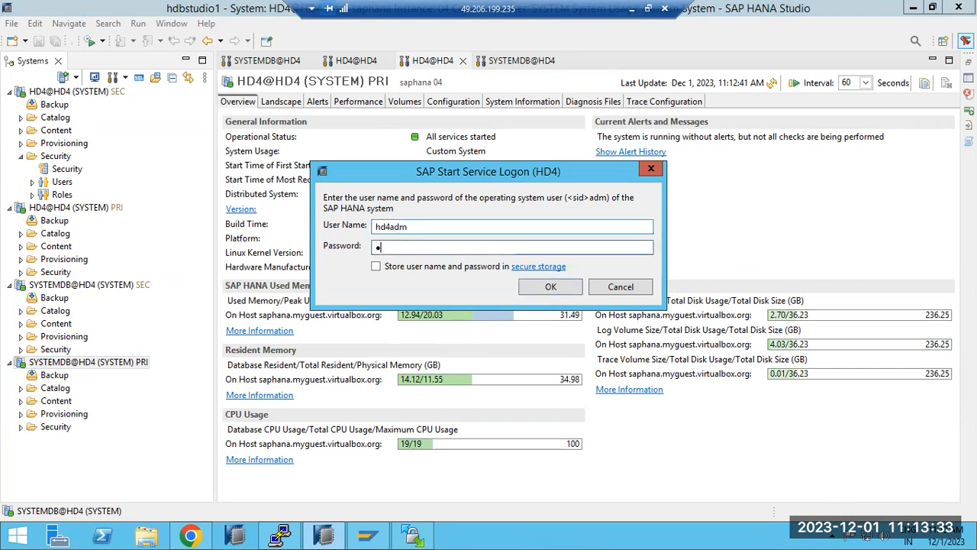
text(•••••••)
key(Return)
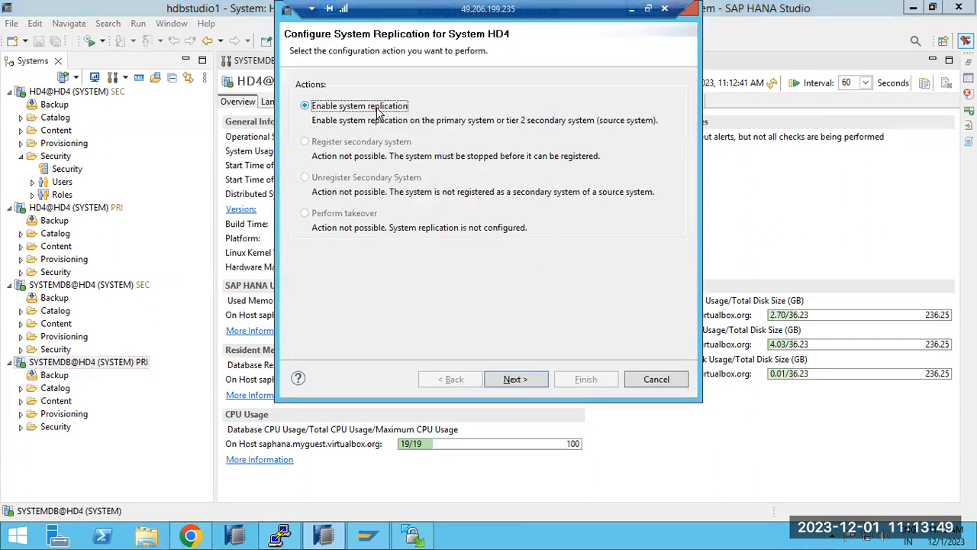
- Enable system replication on the primary system with the logical name SITEA and complete the configuration
click(511, 379)
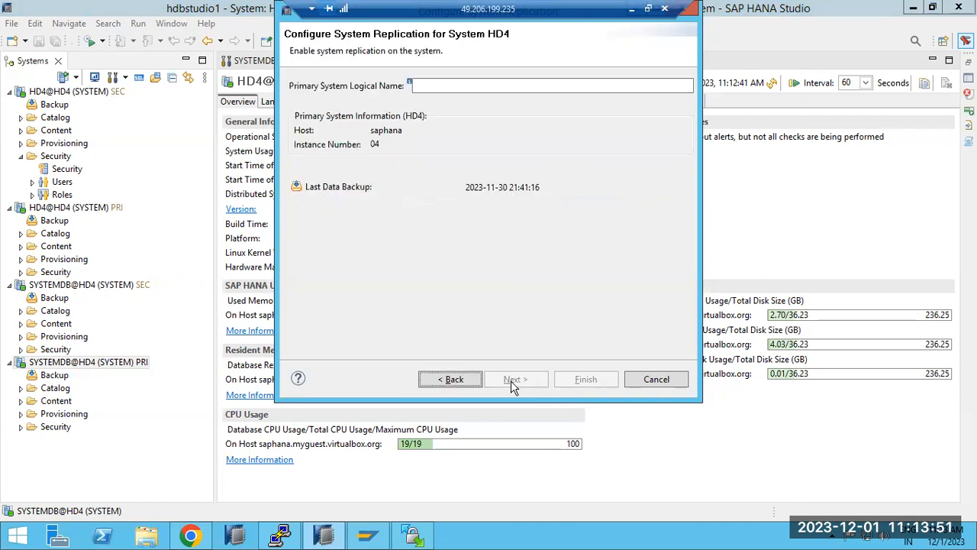
click(480, 88)
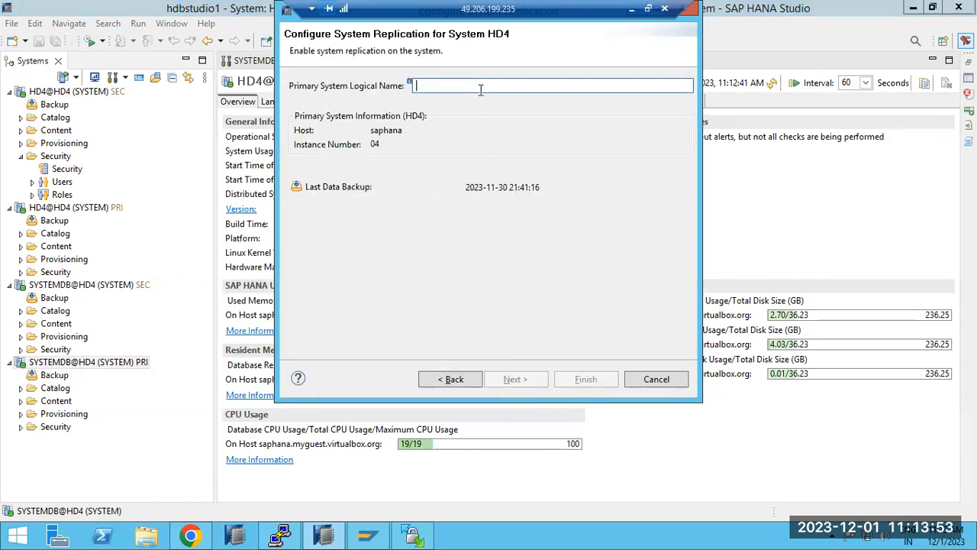
text(PRI)
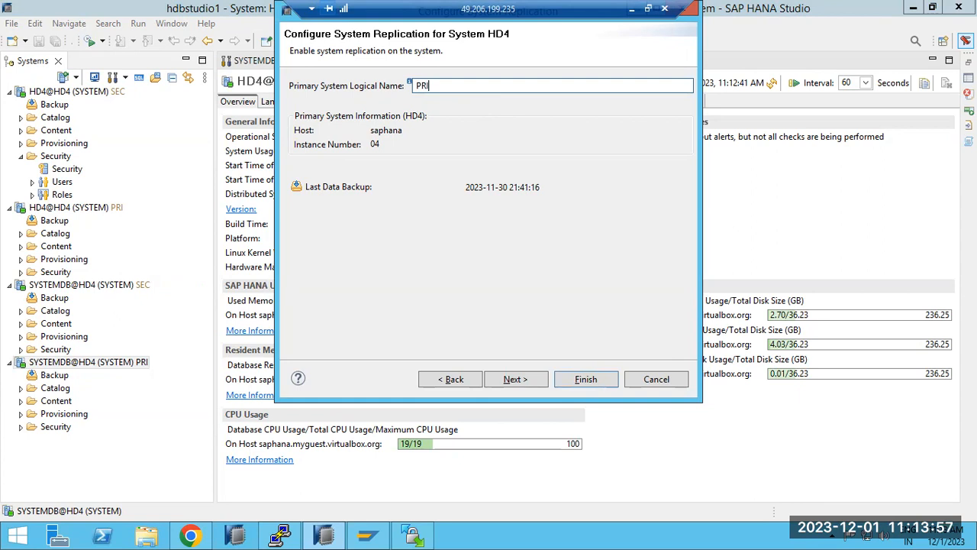
text(R)
key(BackSpace)
key(BackSpace)
text(SITEA)
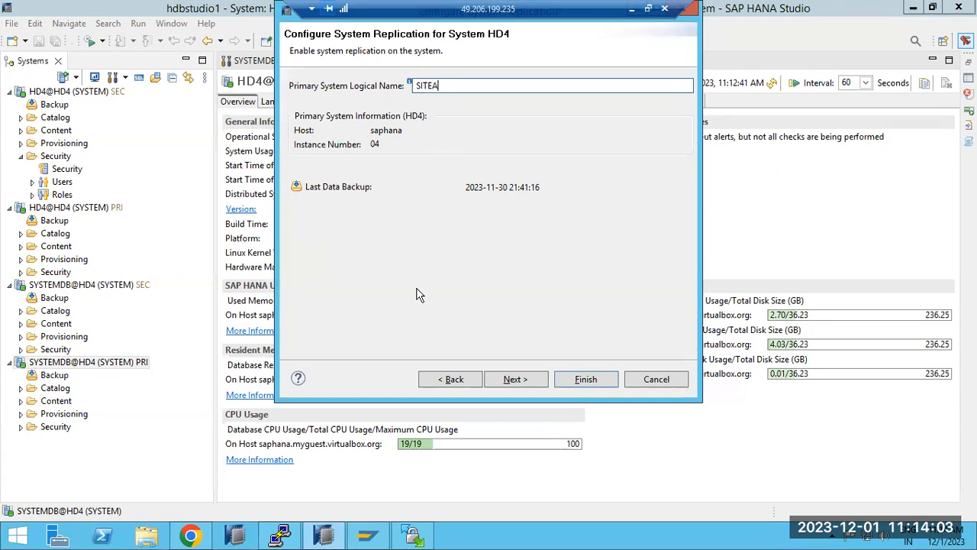
drag(469, 189, 556, 197)
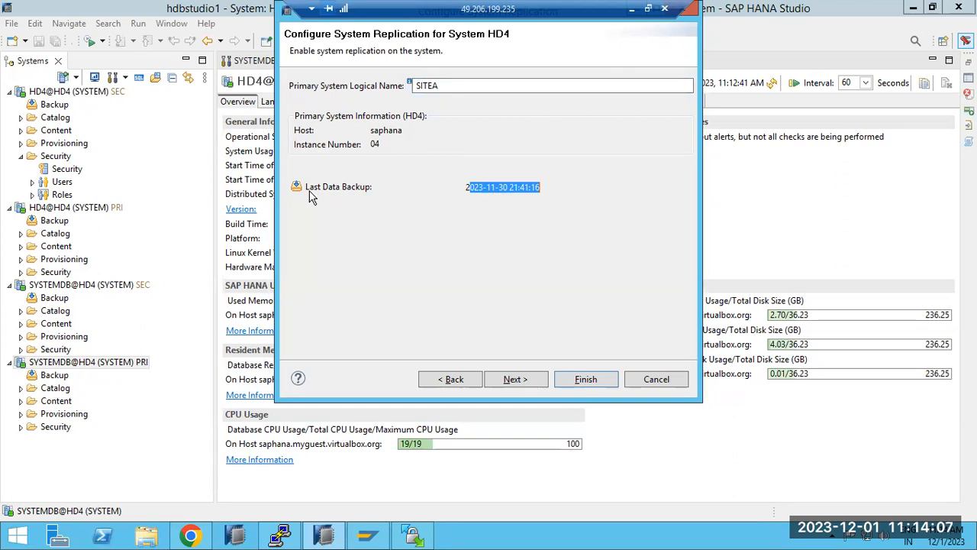
click(511, 381)
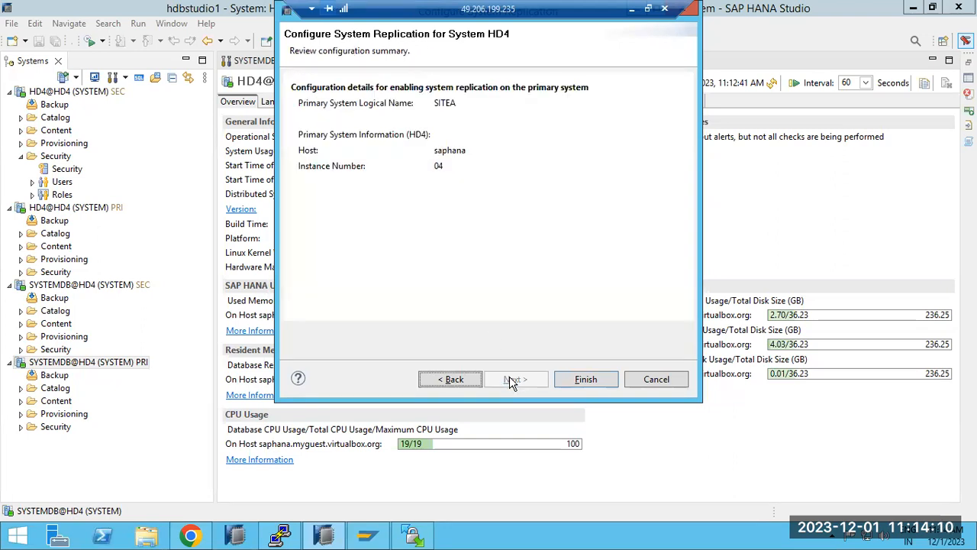
drag(448, 151, 441, 167)
click(577, 381)
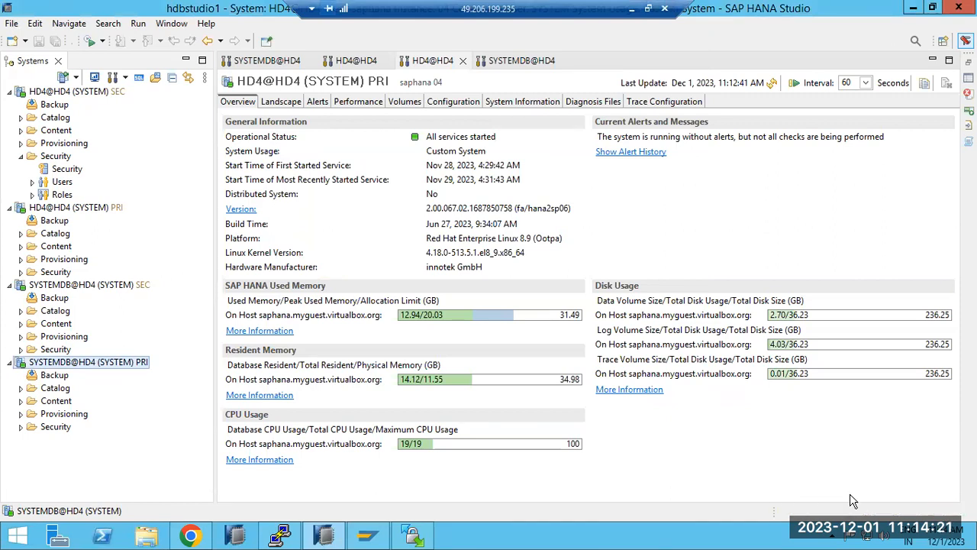
- Examine the system replication landscape of SYSTEMDB@HD4 PRI
click(270, 99)
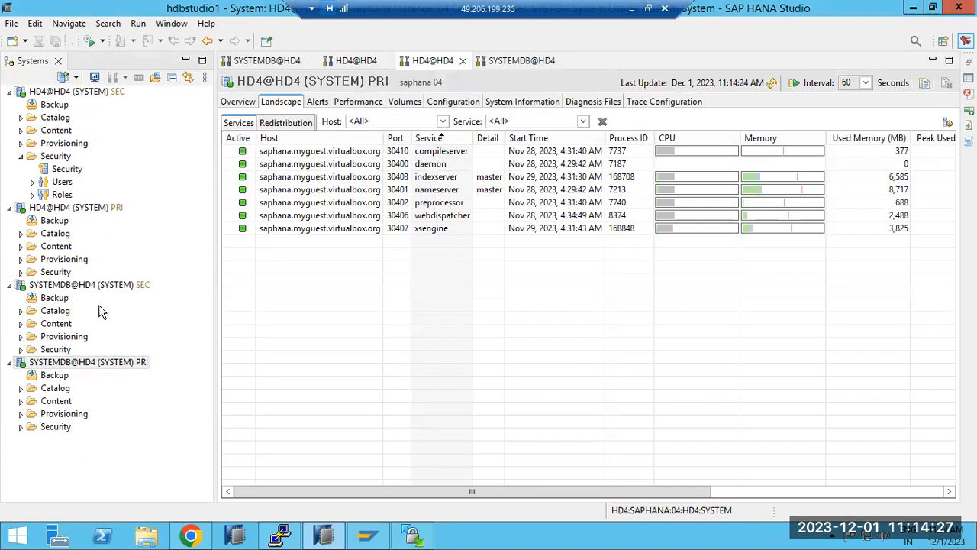
double_click(53, 369)
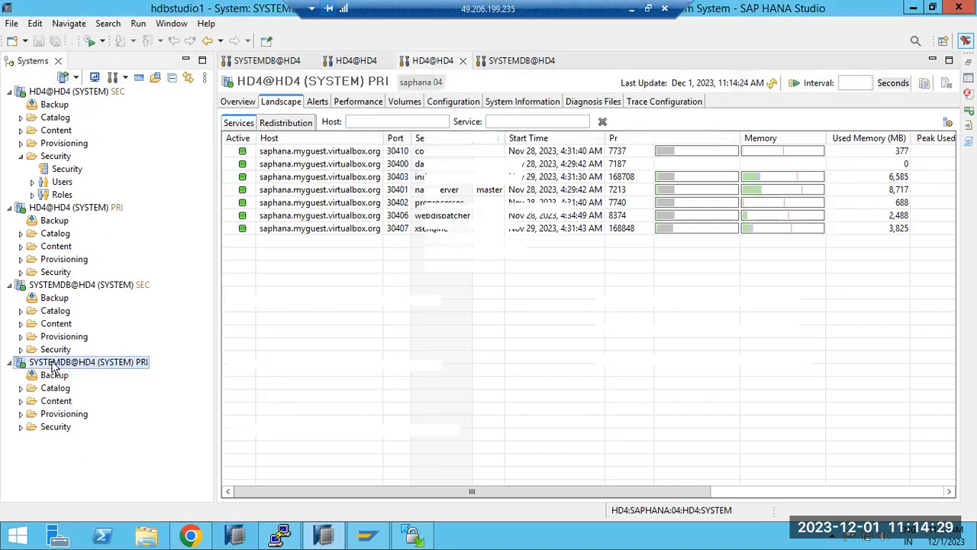
click(280, 101)
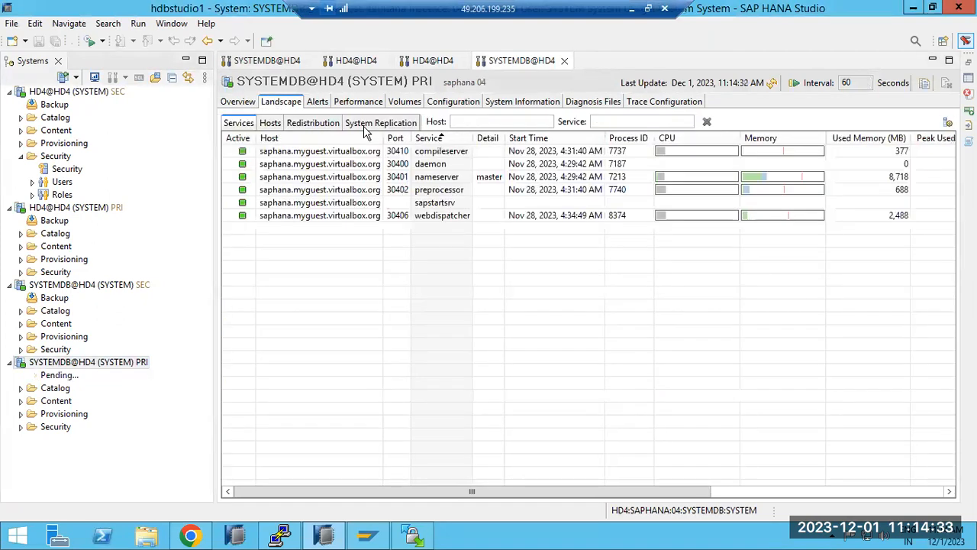
click(368, 126)
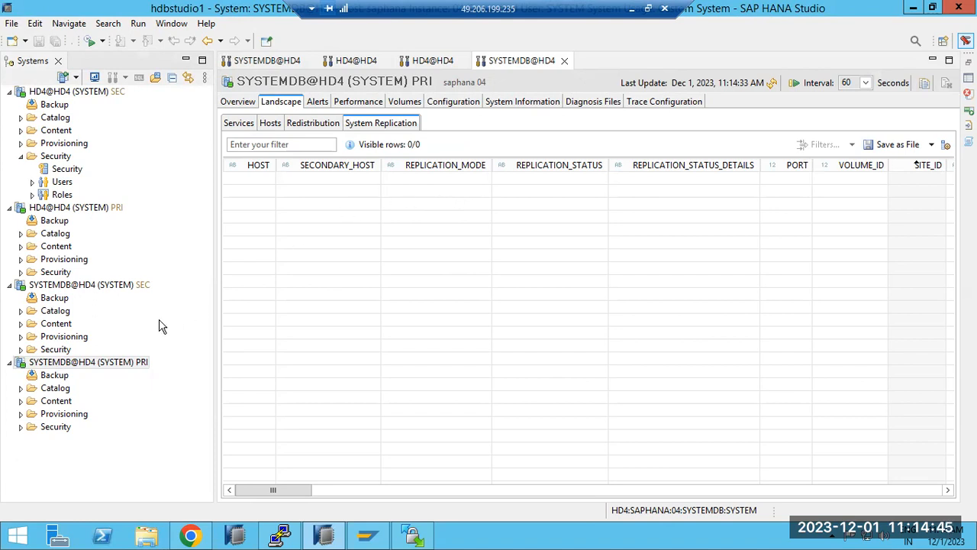
- In Paint, add the note "--STOP the SECONDARY DB then regoster into primary" under saplinux1, then return to SAP HANA Studio
click(632, 8)
click(407, 402)
drag(520, 290, 920, 378)
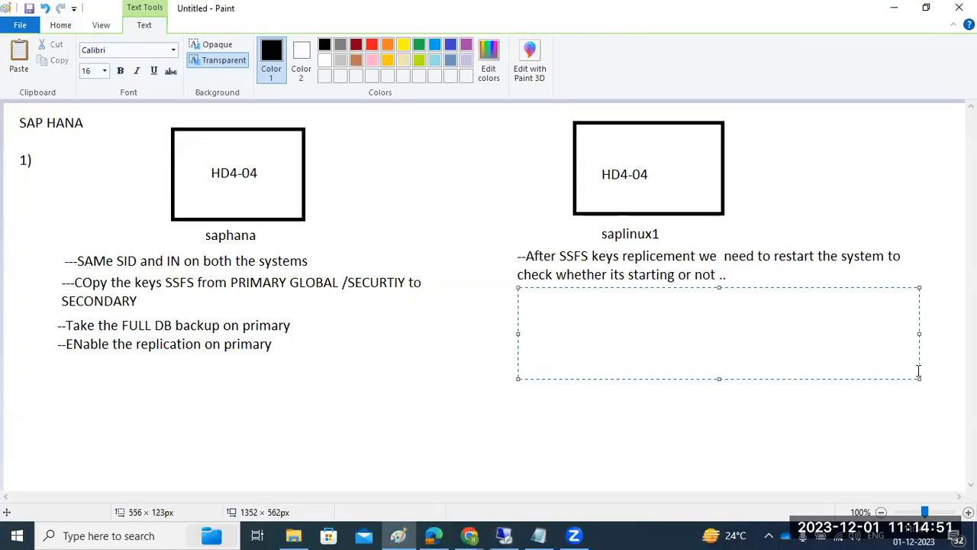
text(--STOP the SECONDARY DB then regoster into primary)
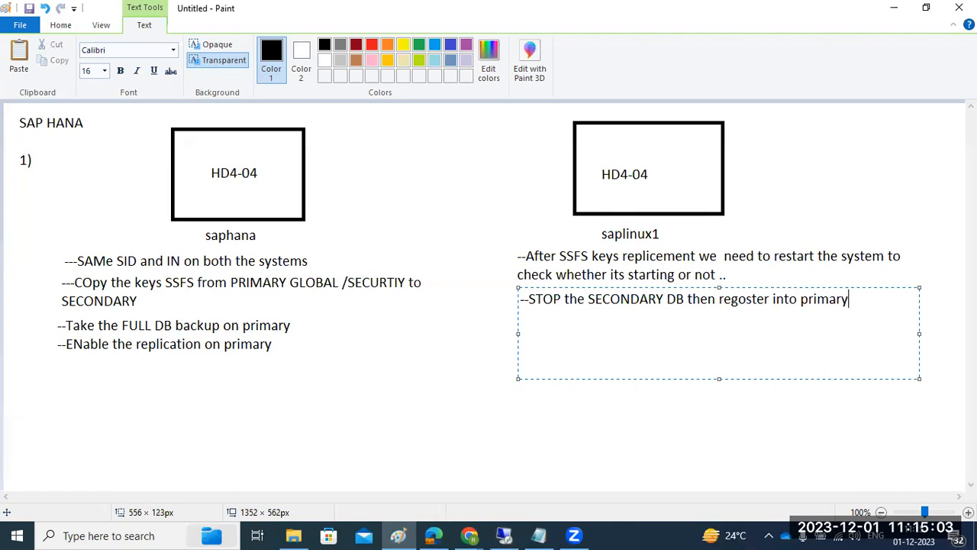
click(504, 534)
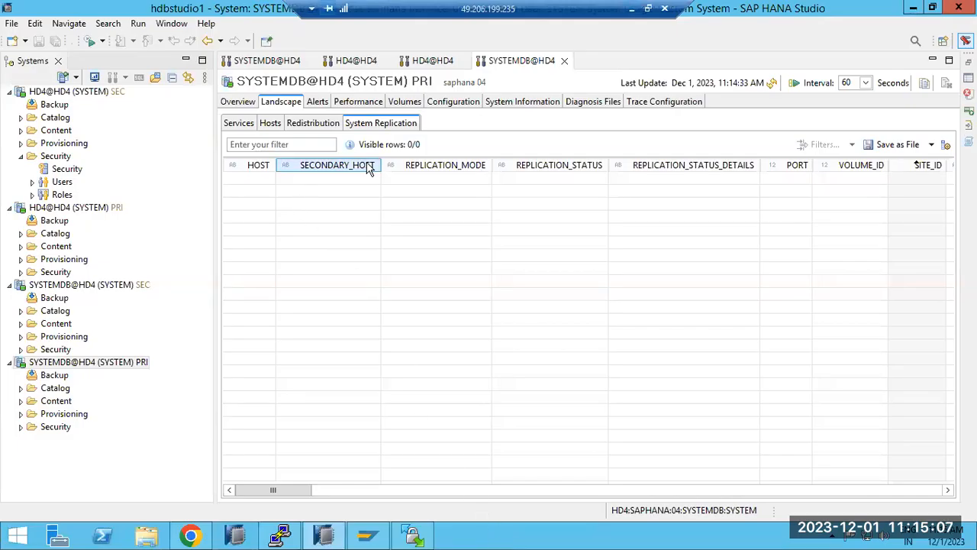
- Try to register SYSTEMDB@HD4 SEC as secondary in its replication configuration, logging on as hd4adm with the account password, and cancel
click(280, 537)
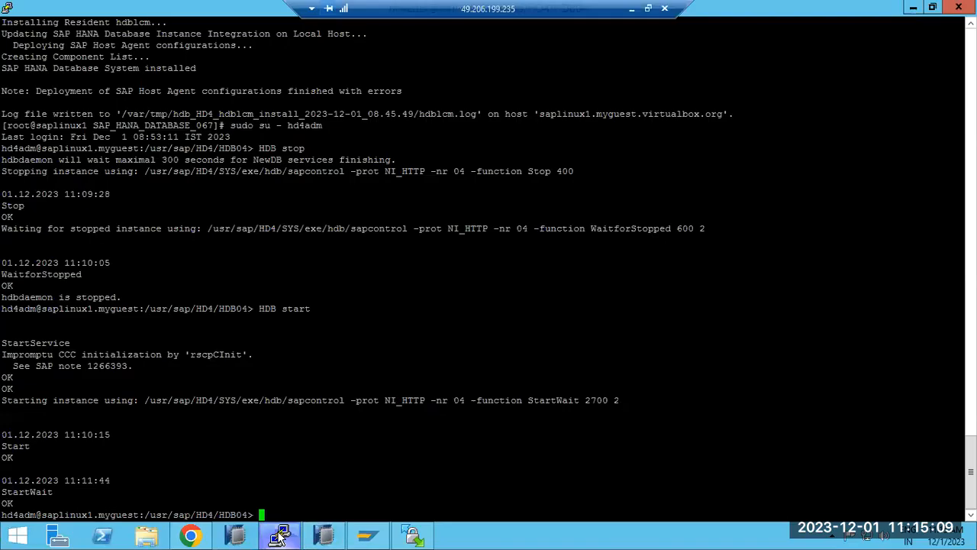
click(280, 537)
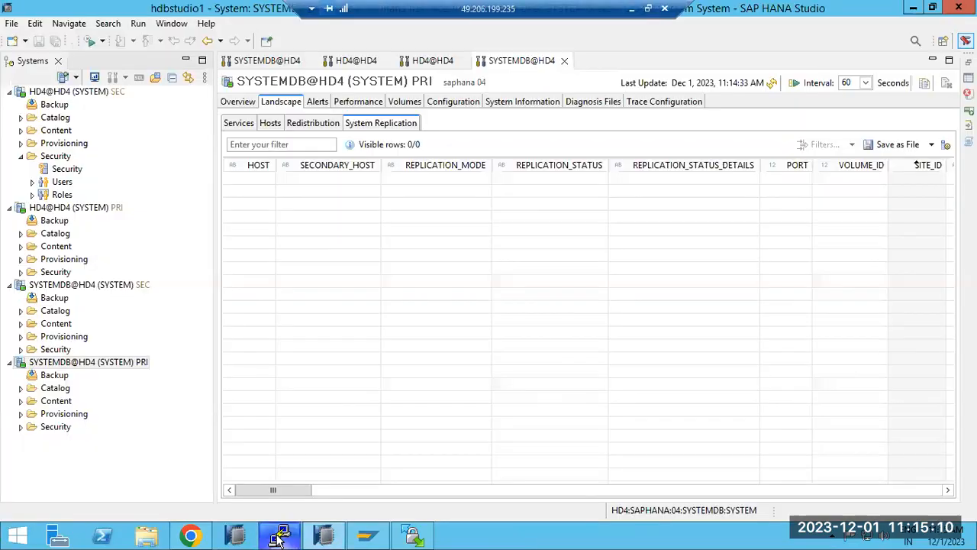
click(55, 286)
right_click(55, 287)
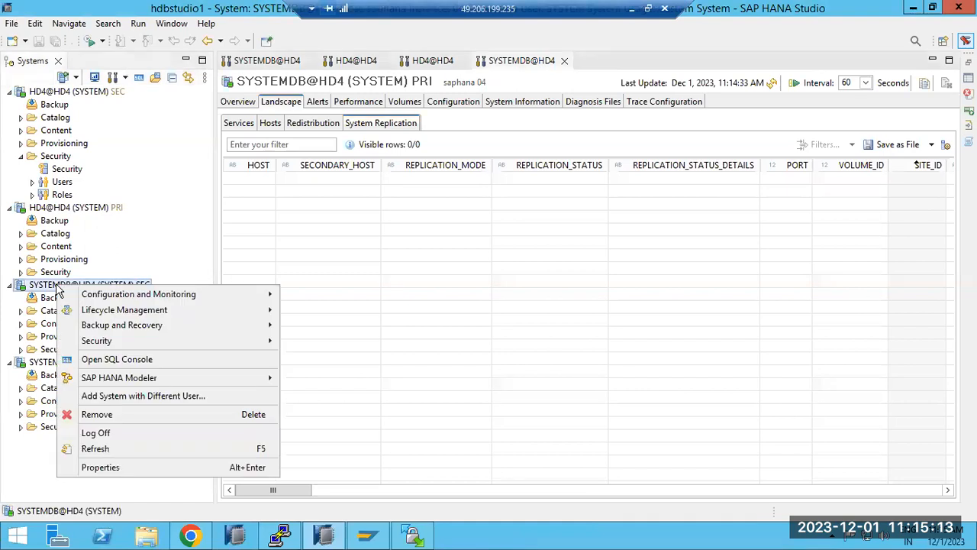
mouse_move(195, 302)
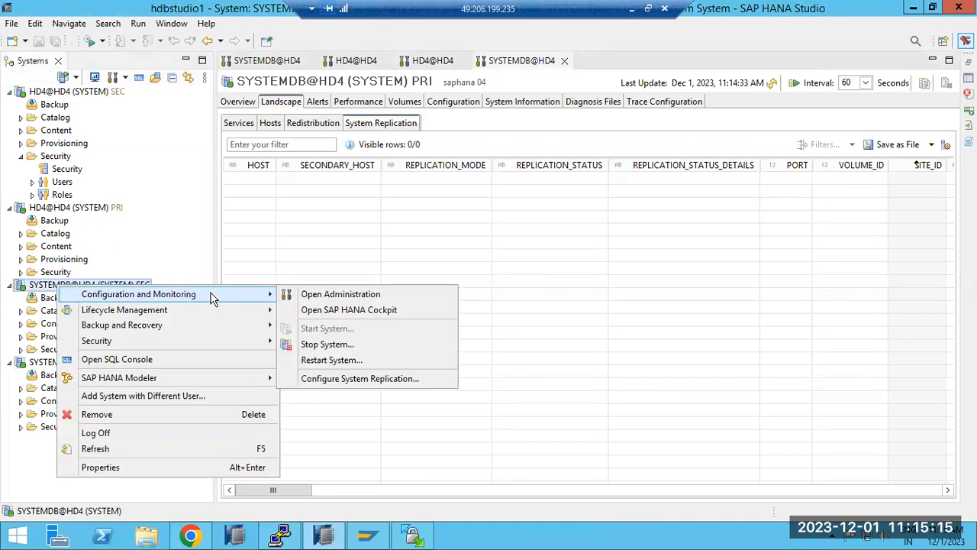
click(340, 380)
text(hd4adm)
key(Tab)
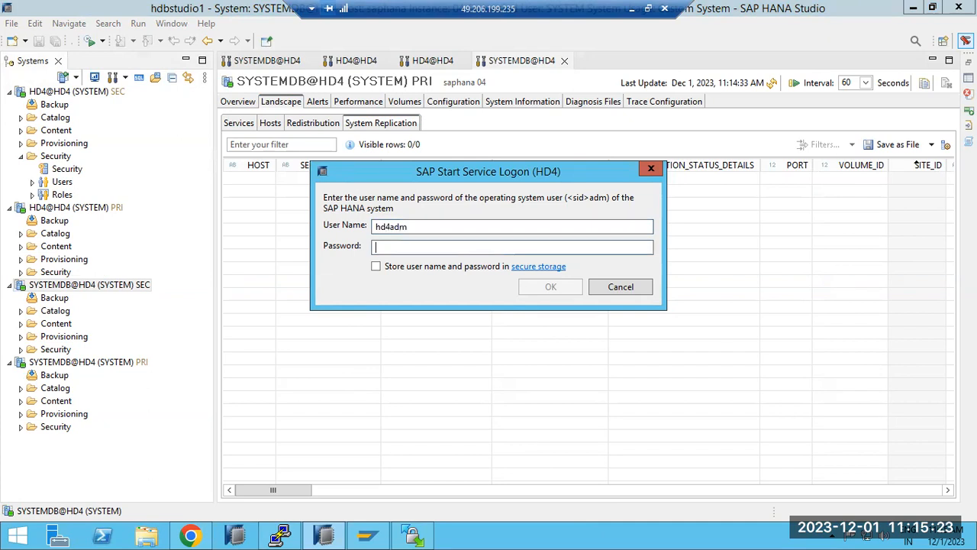
text(****)
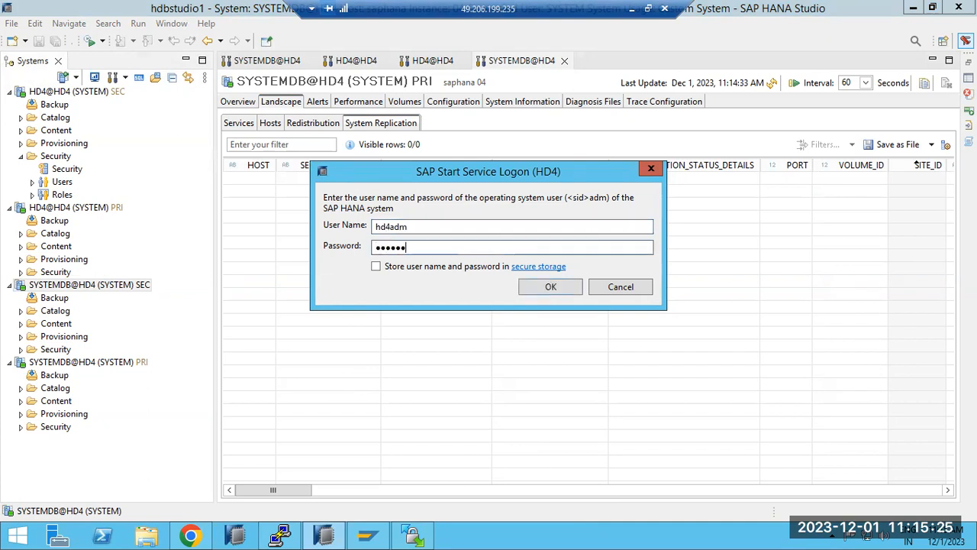
key(Return)
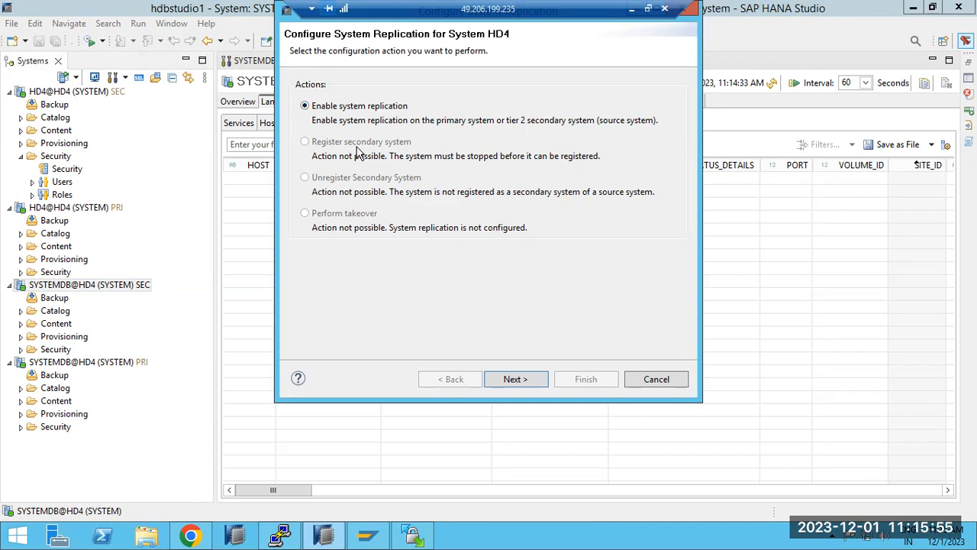
click(636, 382)
- Switch to the PuTTY session on saplinux1 and stop the secondary database with HDB stop
click(298, 535)
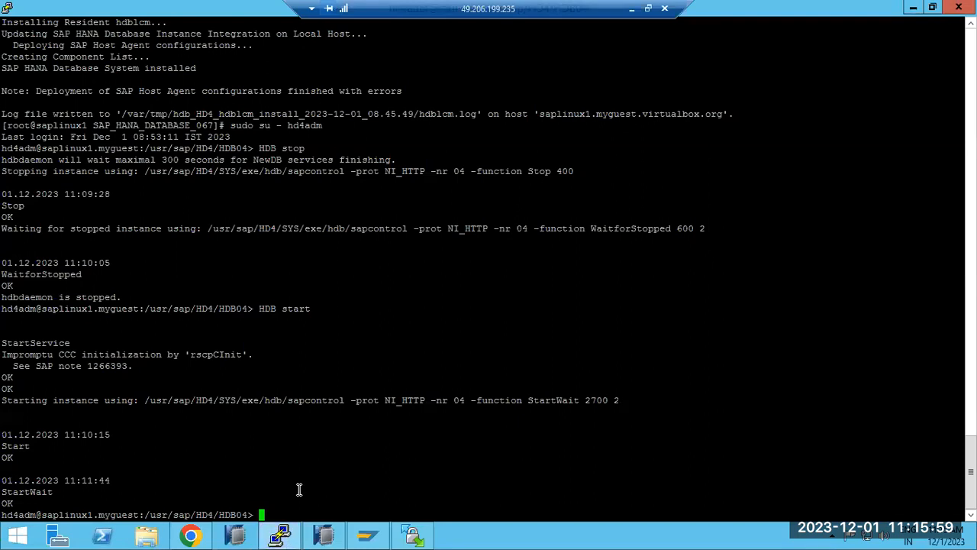
text(HDB stop)
key(Return)
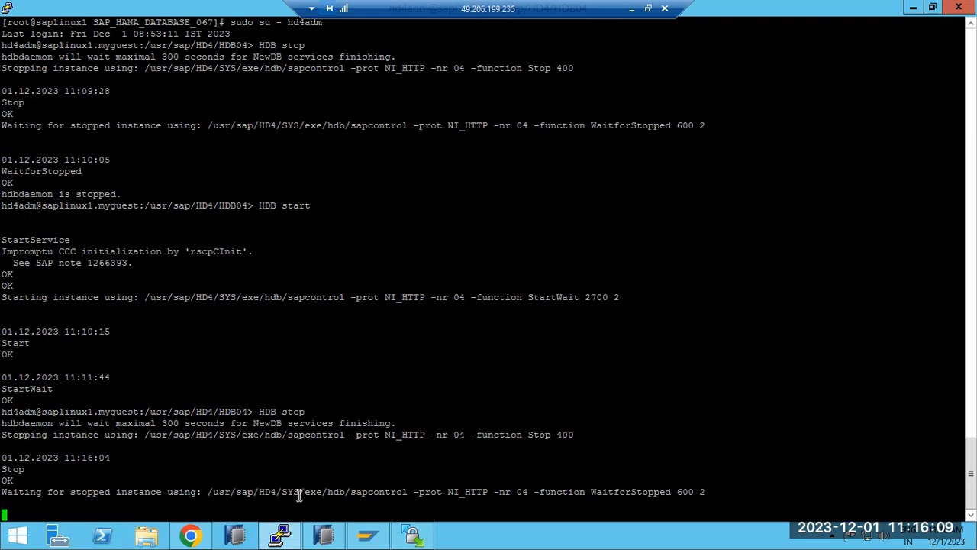
- In SAP HANA Studio, create a new database user on HD4@HD4 PRI, entering the user name and the account password with its confirmation
click(324, 535)
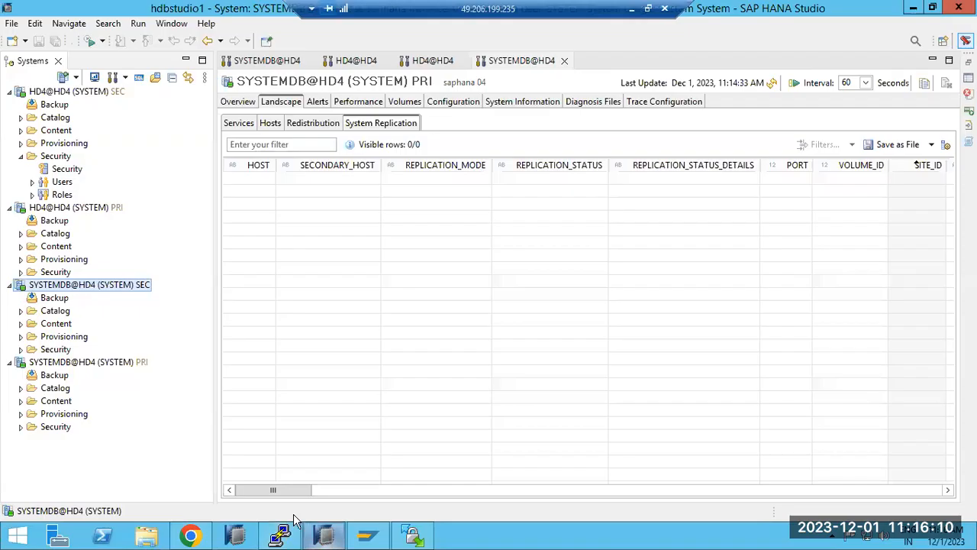
click(21, 272)
click(31, 298)
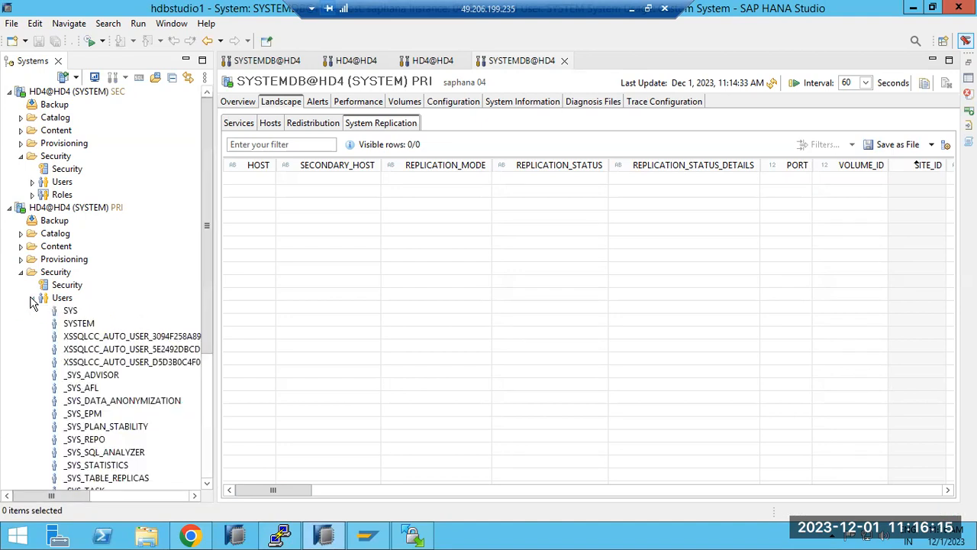
click(61, 299)
right_click(60, 298)
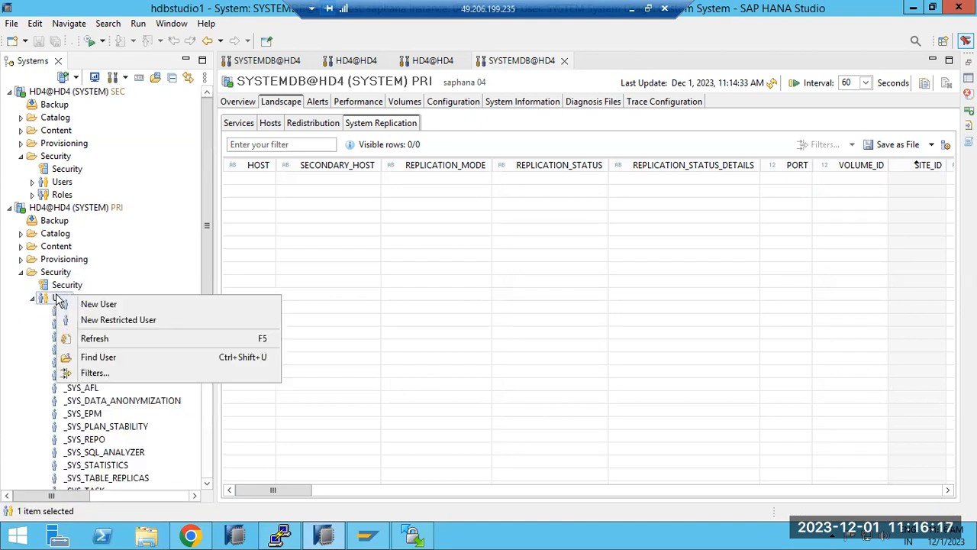
click(87, 305)
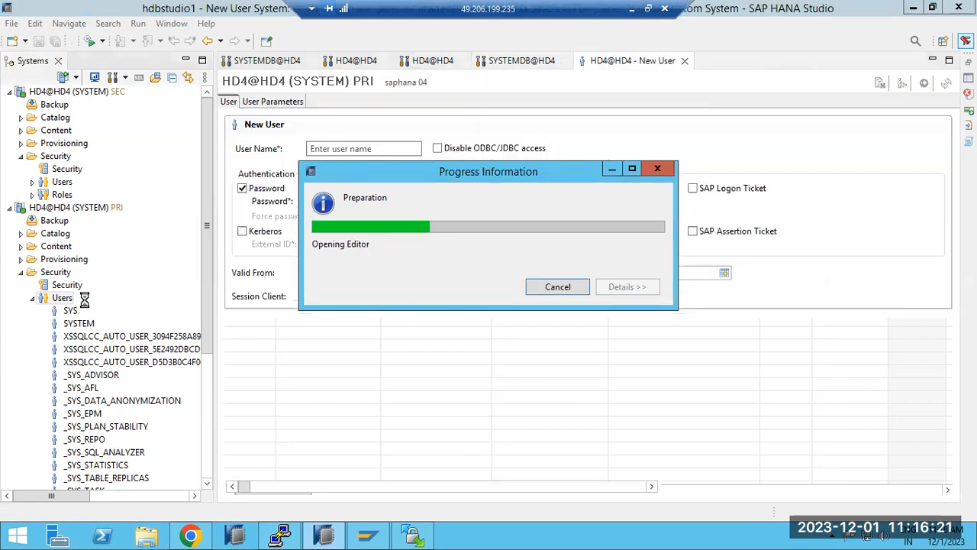
text(RAVI1)
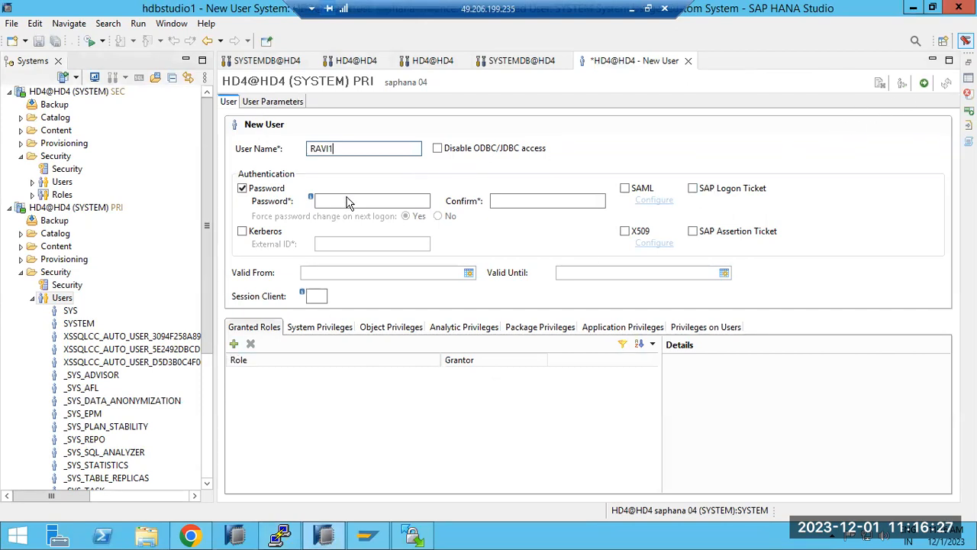
click(323, 201)
text(••••••••)
key(Tab)
text(••••••)
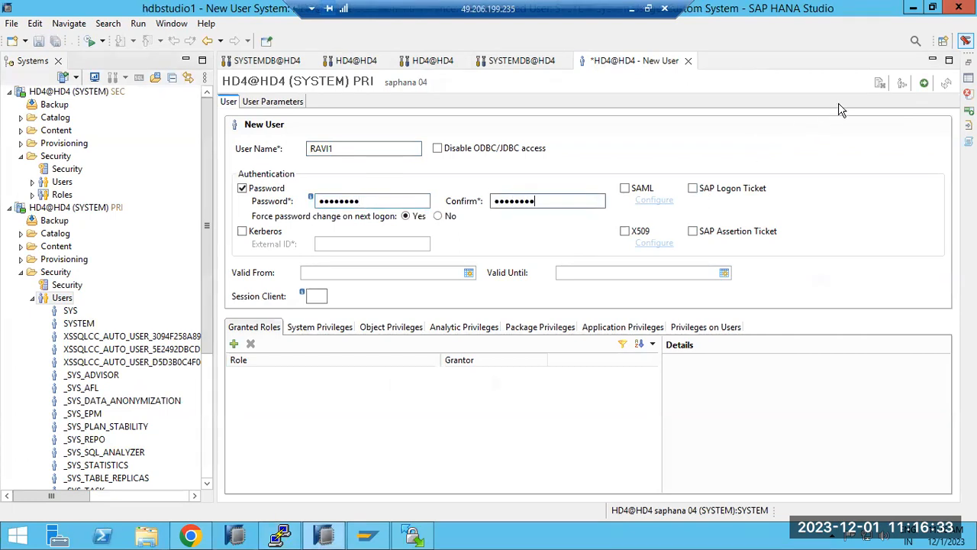
click(924, 83)
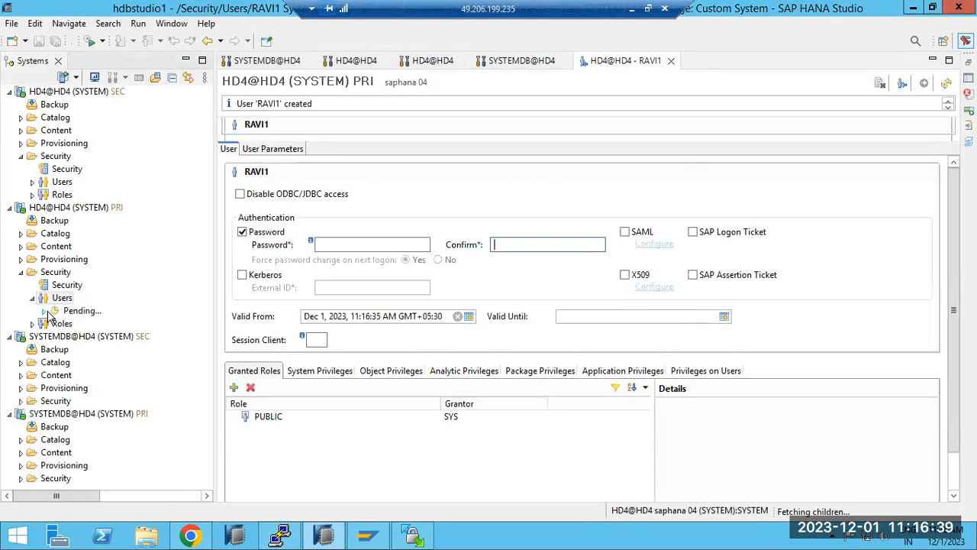
- Create a role named ZBASIS on HD4@HD4 PRI
click(32, 298)
double_click(43, 313)
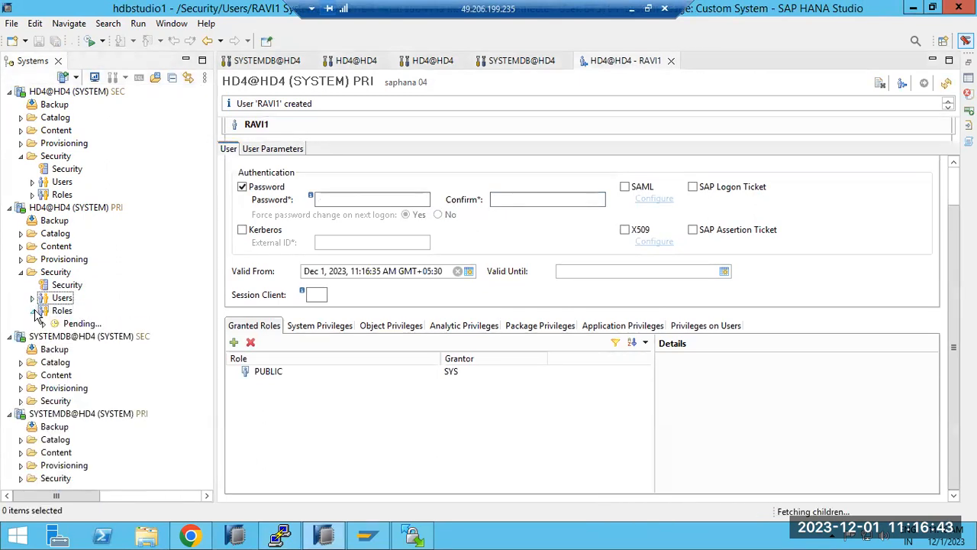
right_click(46, 317)
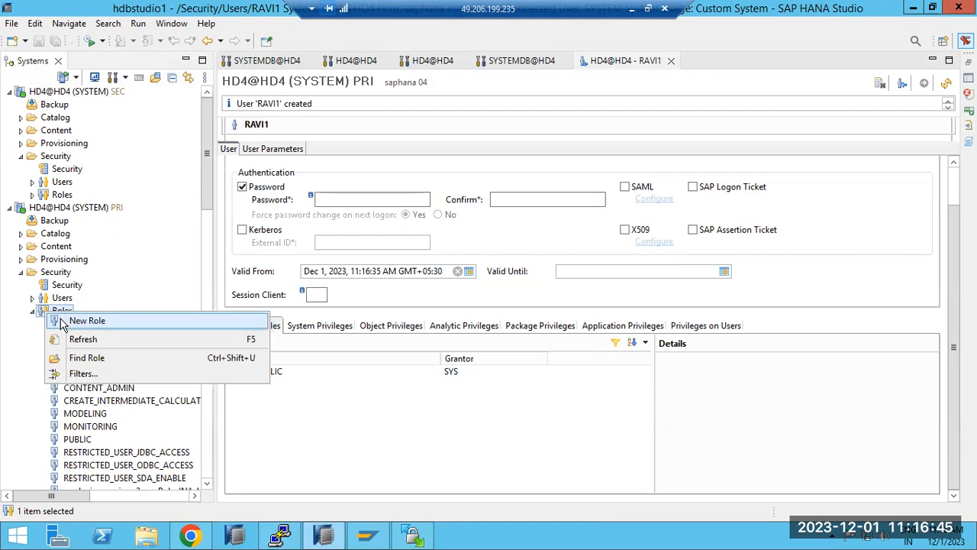
click(65, 381)
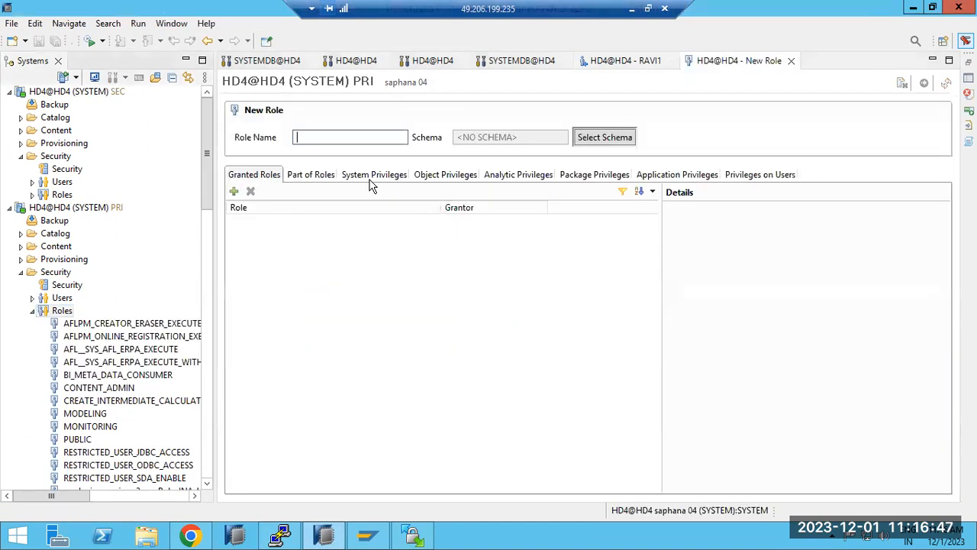
text(ZBASIS)
click(923, 83)
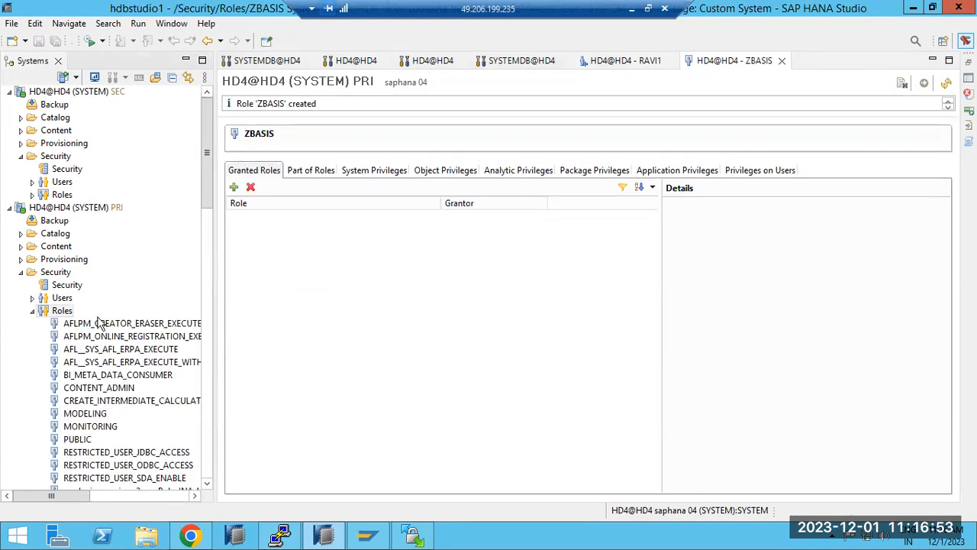
click(32, 311)
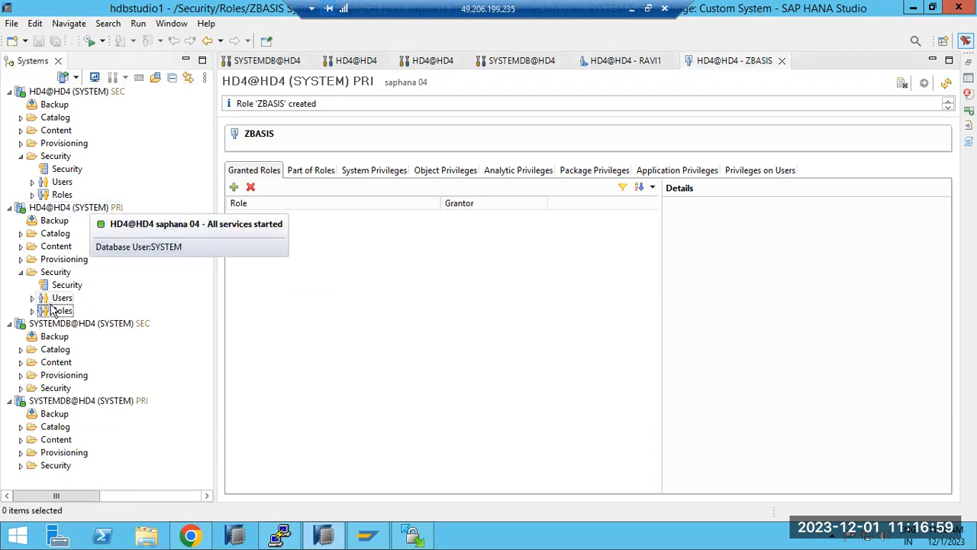
- Check the users and roles of HD4@HD4 SEC and look in on the saplinux1 terminal session
click(32, 183)
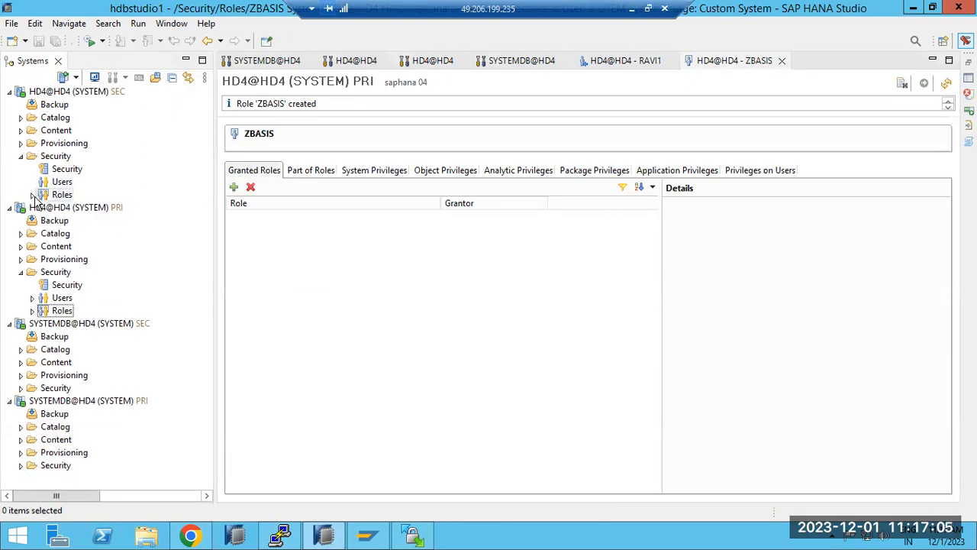
click(32, 195)
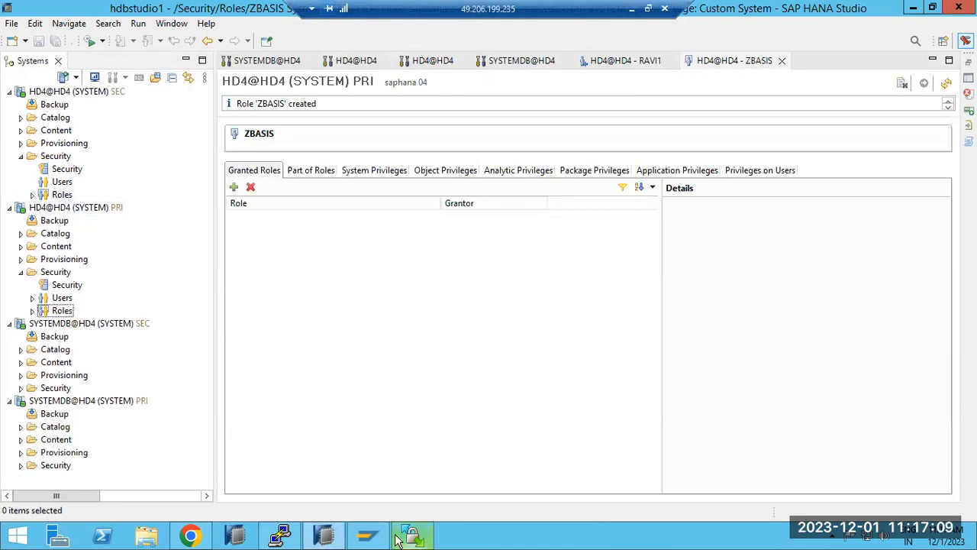
click(280, 534)
click(280, 535)
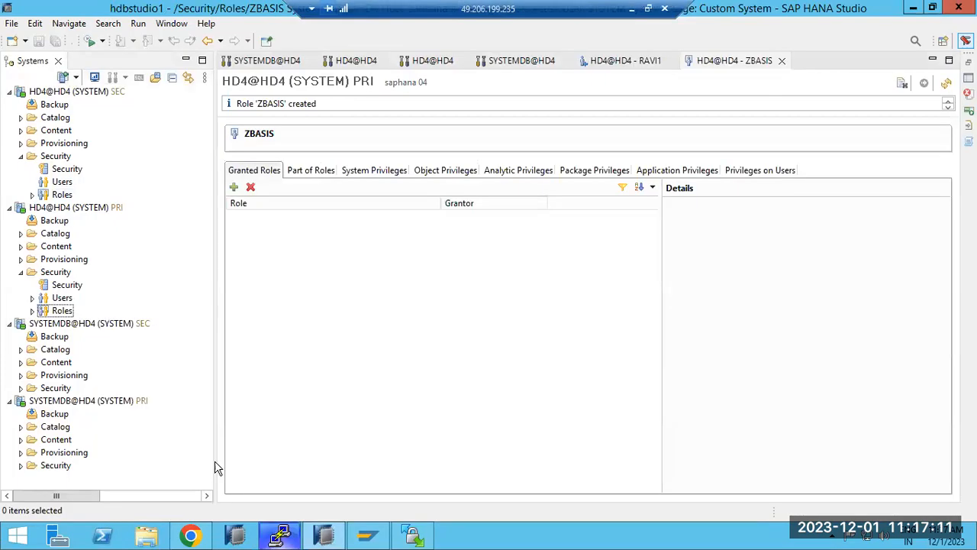
- Start registering SYSTEMDB@HD4 SEC as secondary in its system replication configuration, pointing out the stop-and-register note in Paint before continuing
right_click(64, 324)
mouse_move(188, 333)
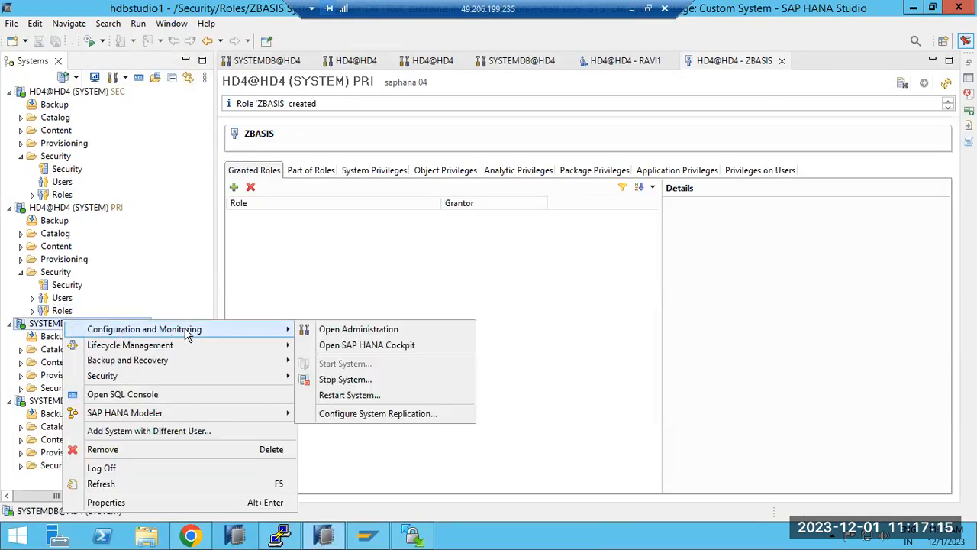
click(346, 414)
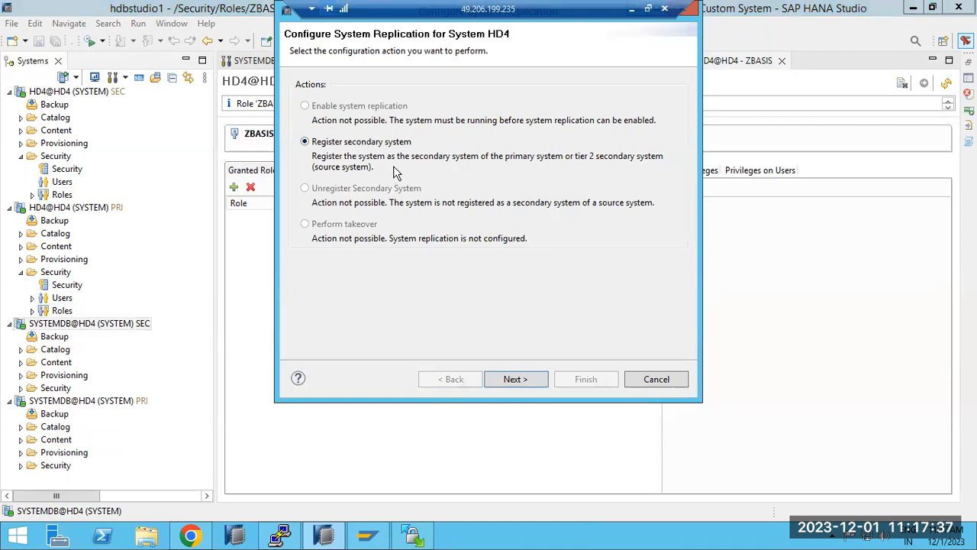
click(630, 9)
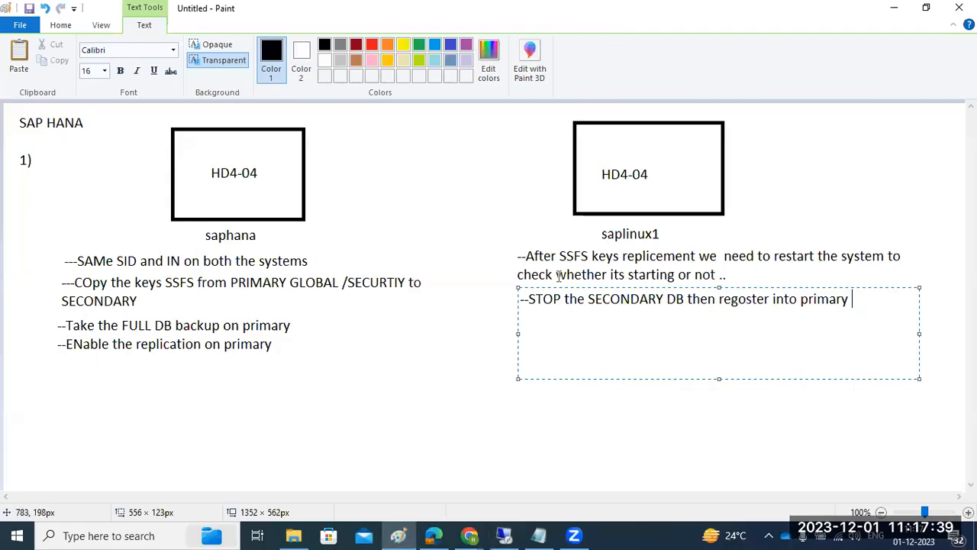
drag(542, 300, 857, 302)
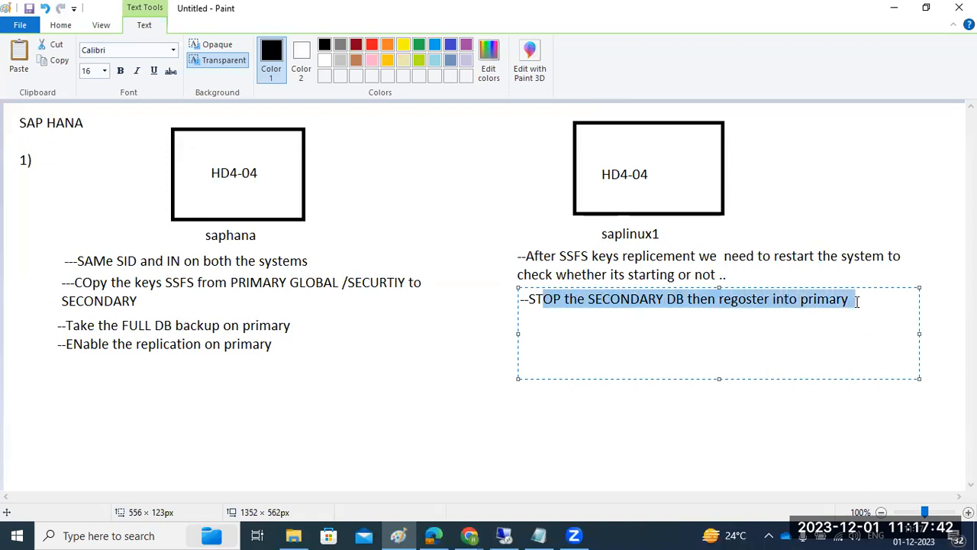
click(504, 536)
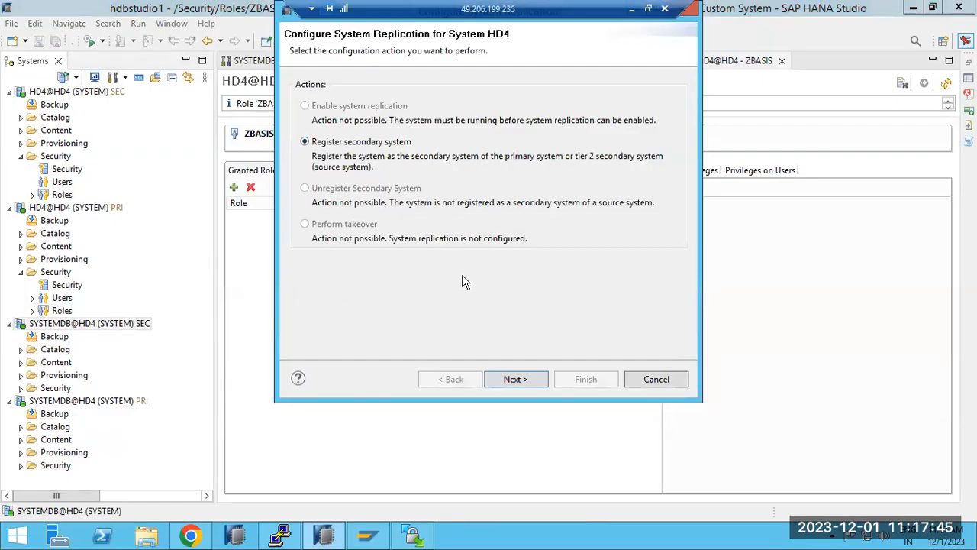
click(533, 382)
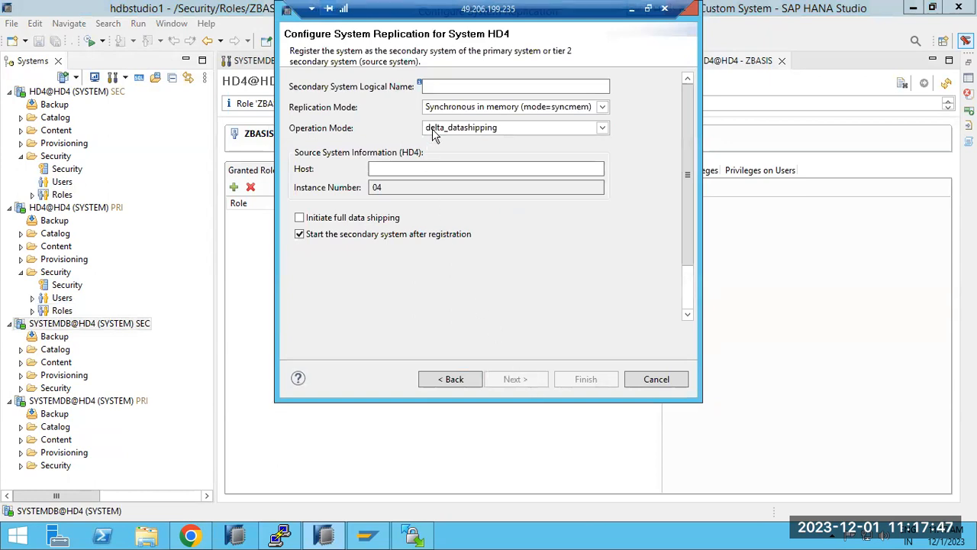
- Enter SITEB as the secondary system's logical name and review the available replication and operation modes
click(458, 87)
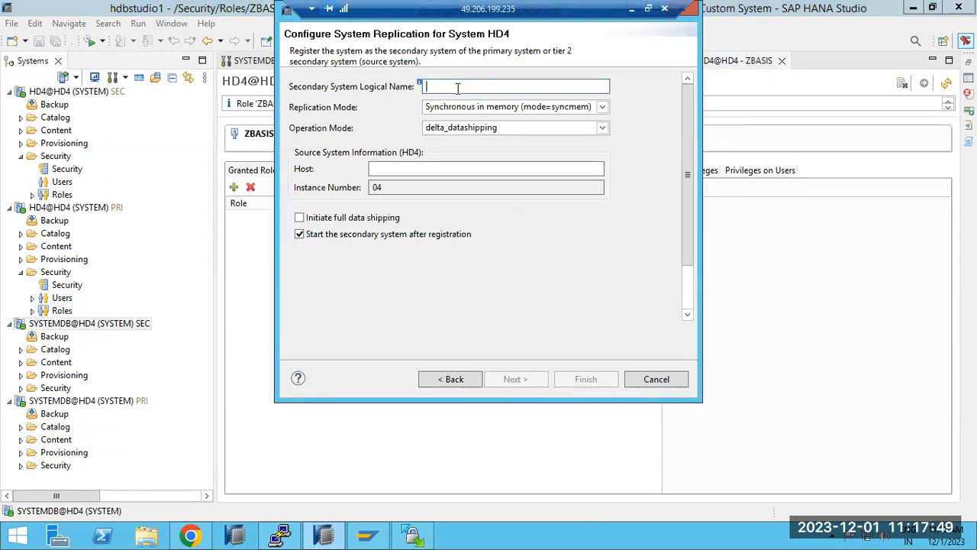
text(SITEB)
click(447, 108)
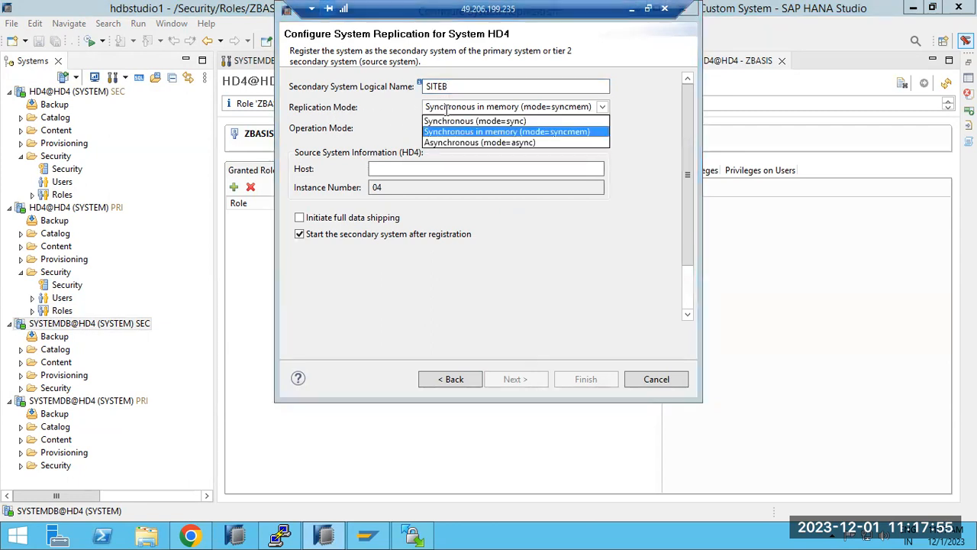
click(644, 156)
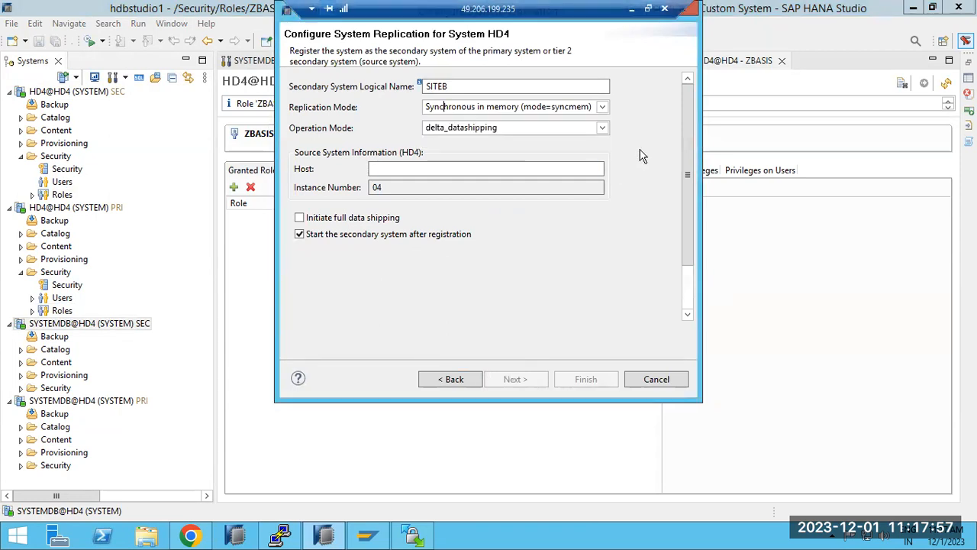
click(566, 130)
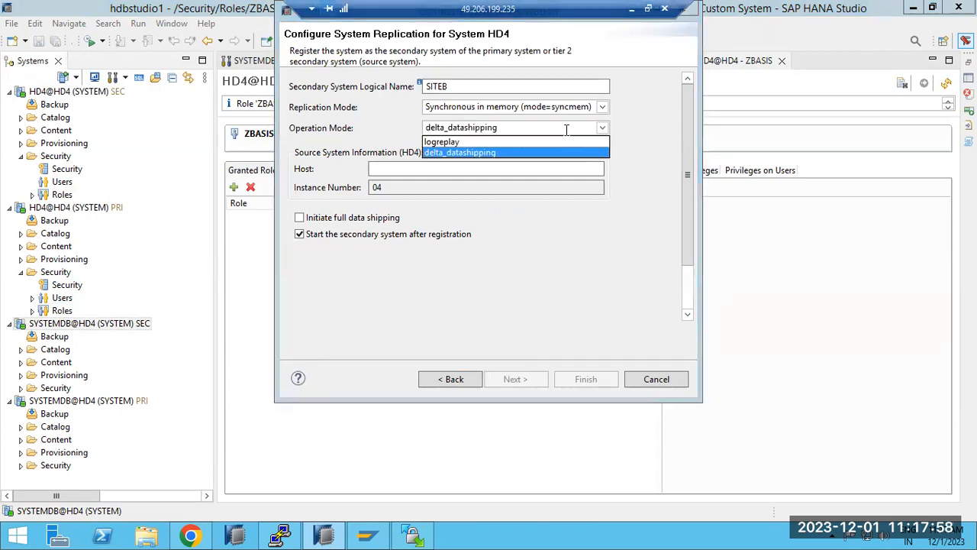
click(603, 110)
click(602, 110)
click(603, 110)
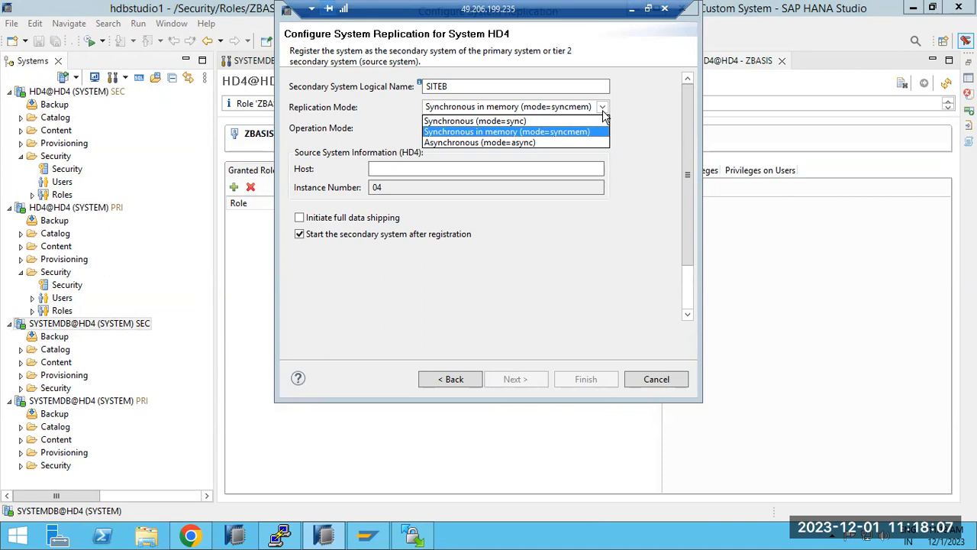
- Switch to Paint and add a text note with the line "SYNC" below the stop-and-register note
click(631, 9)
click(256, 413)
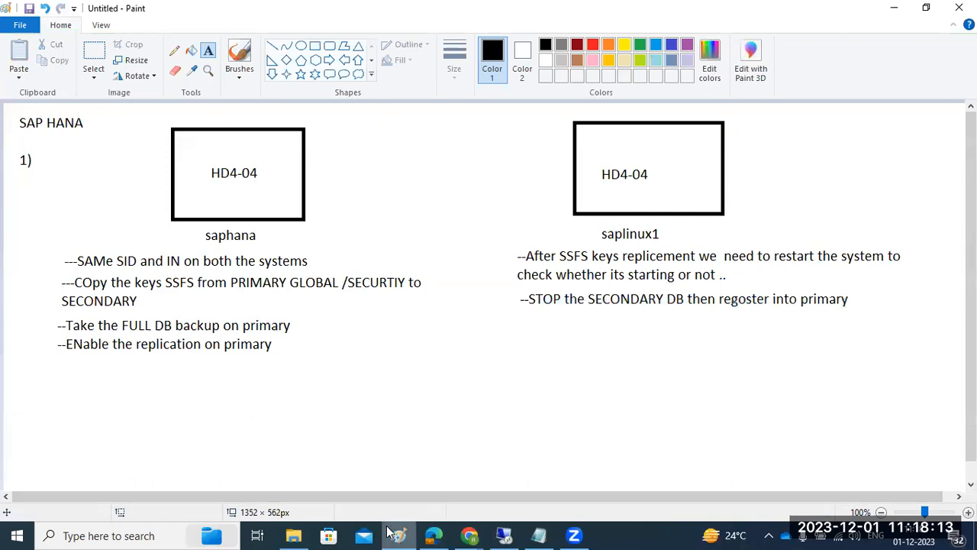
drag(448, 320, 941, 480)
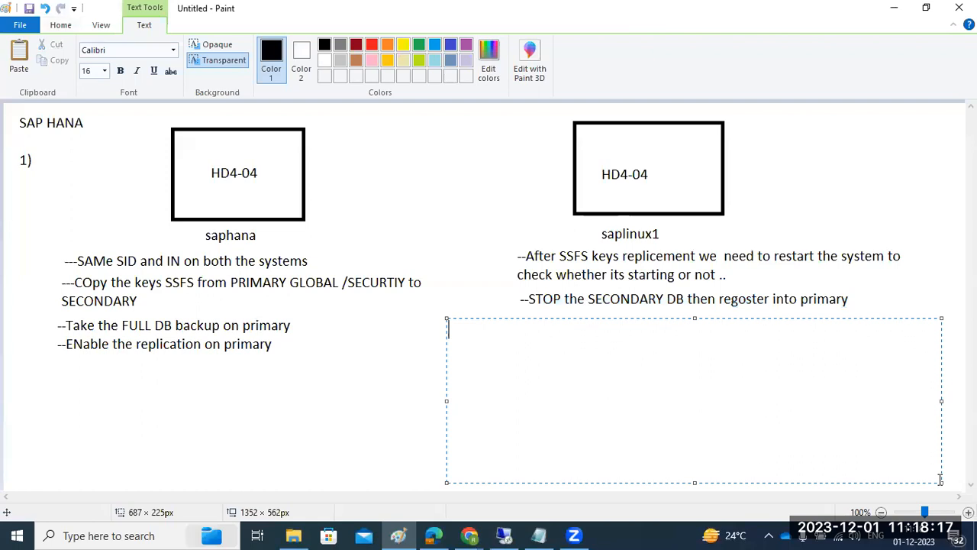
text(SYNC)
key(Return)
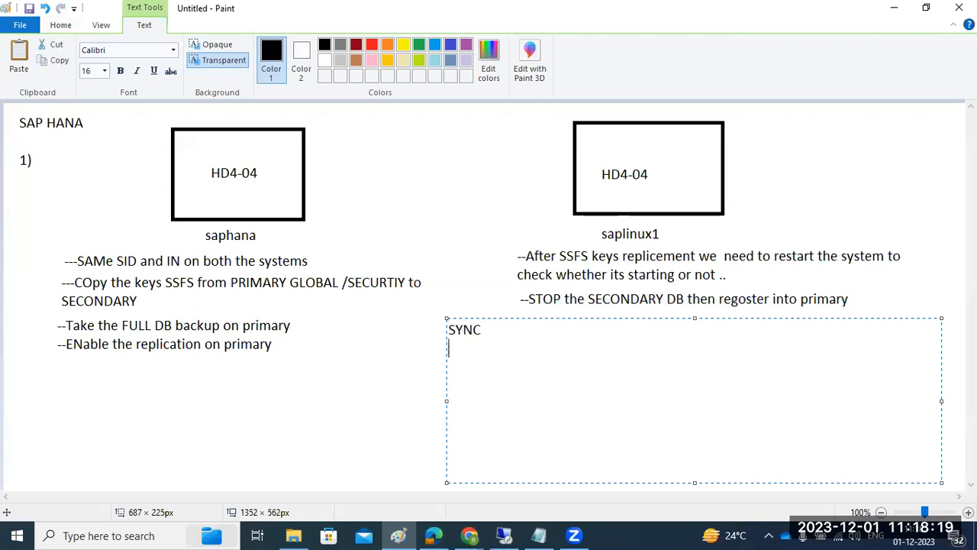
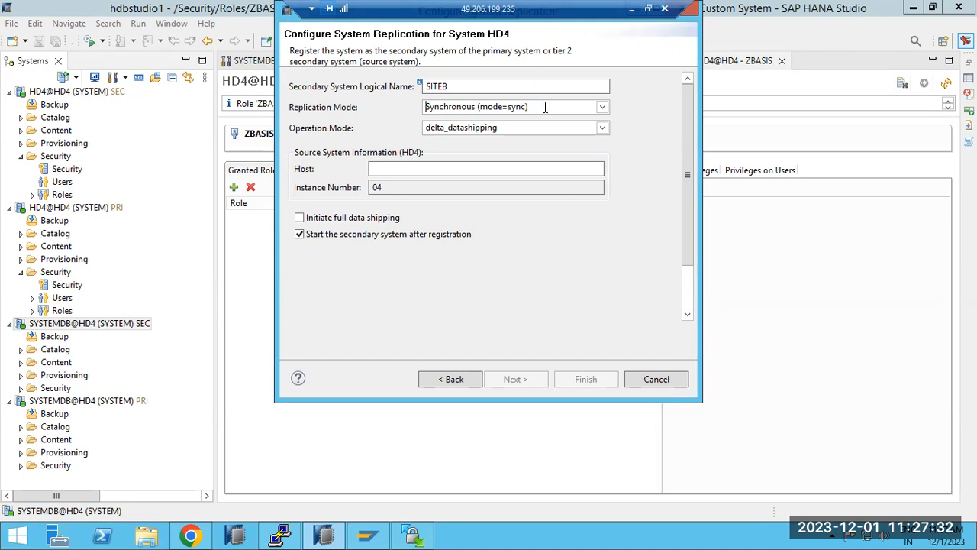
- Set the operation mode of the secondary system registration to logreplay
click(601, 129)
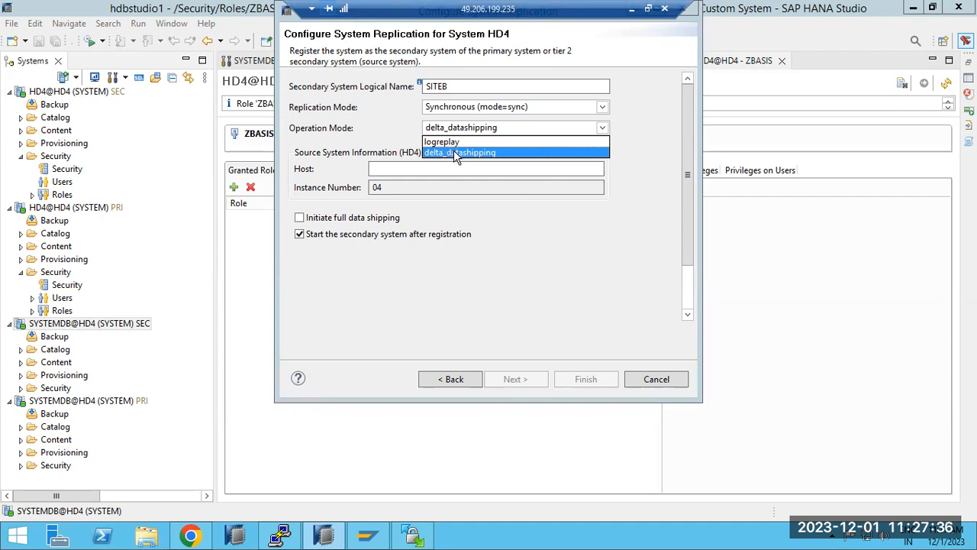
click(456, 155)
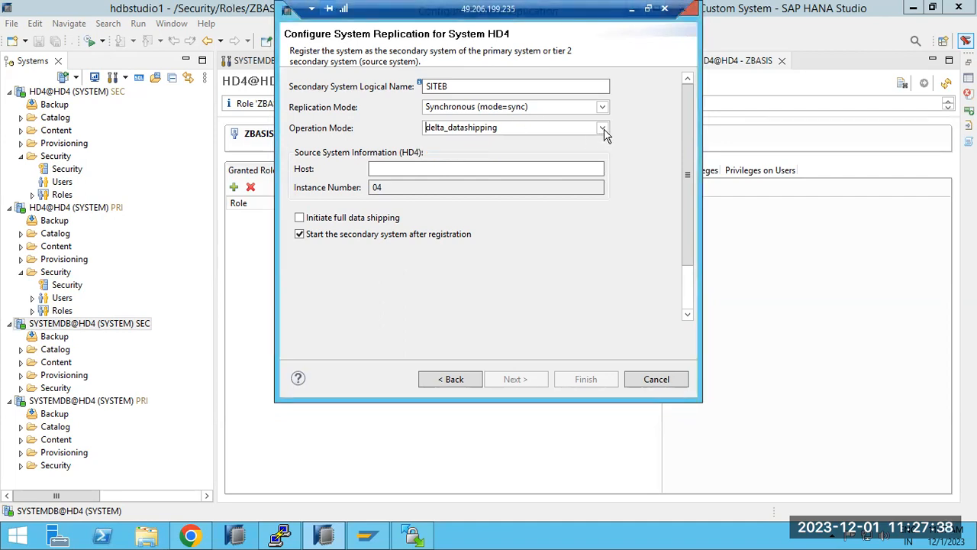
click(603, 128)
click(437, 144)
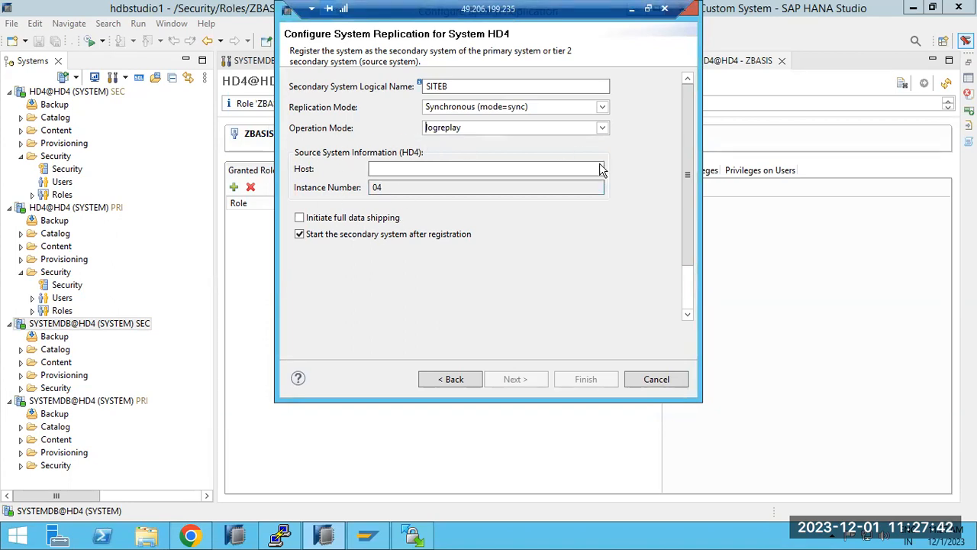
- Compare the logreplay and delta_datashipping operation modes for the secondary system registration, leaving logreplay selected
click(632, 10)
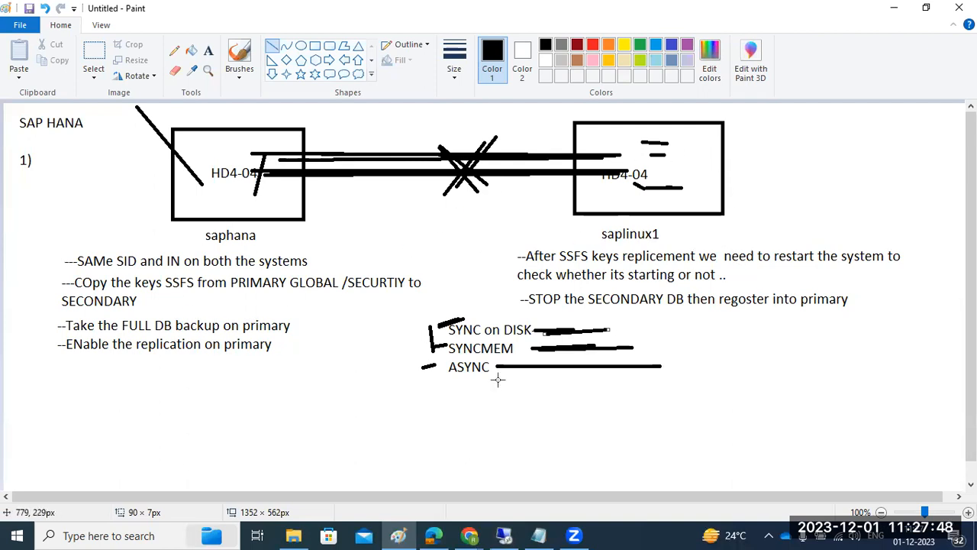
click(504, 536)
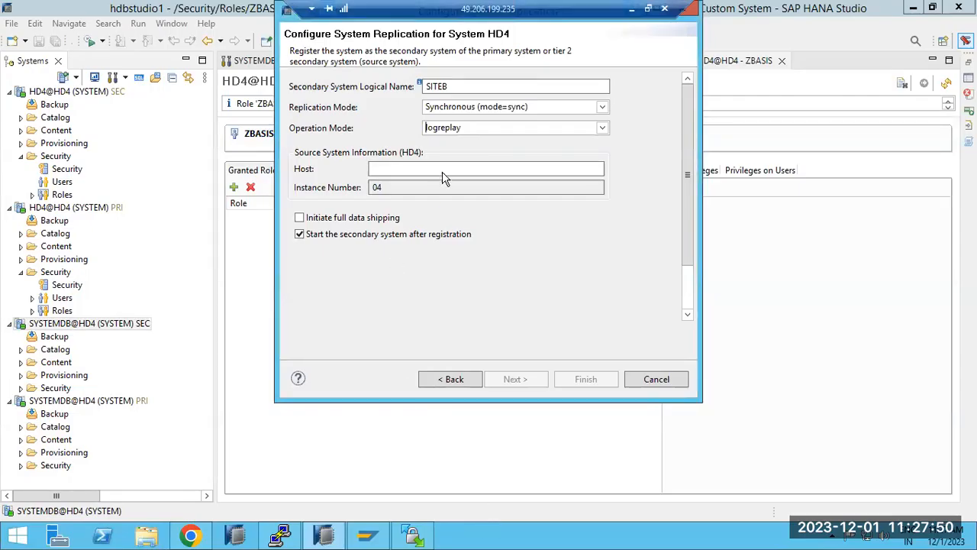
click(603, 128)
click(605, 129)
click(601, 128)
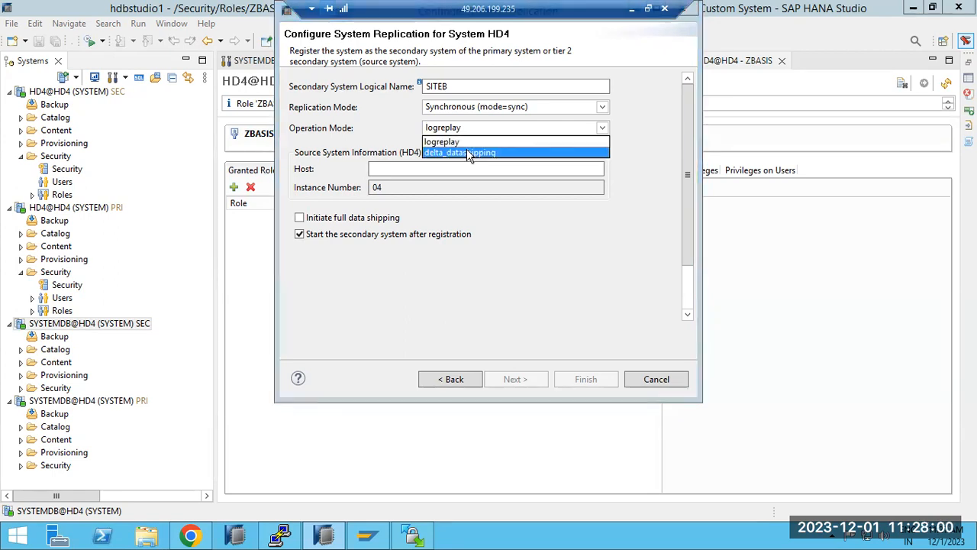
click(468, 151)
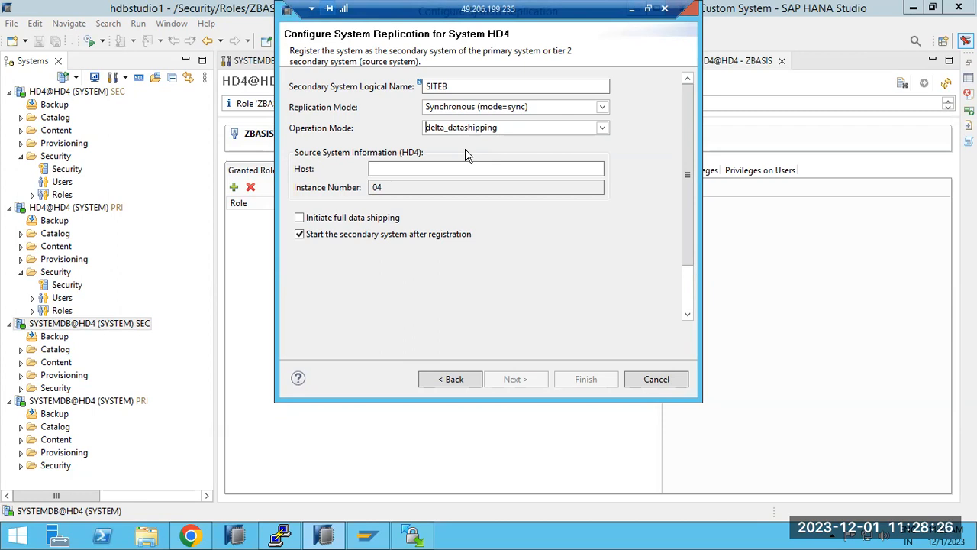
click(471, 128)
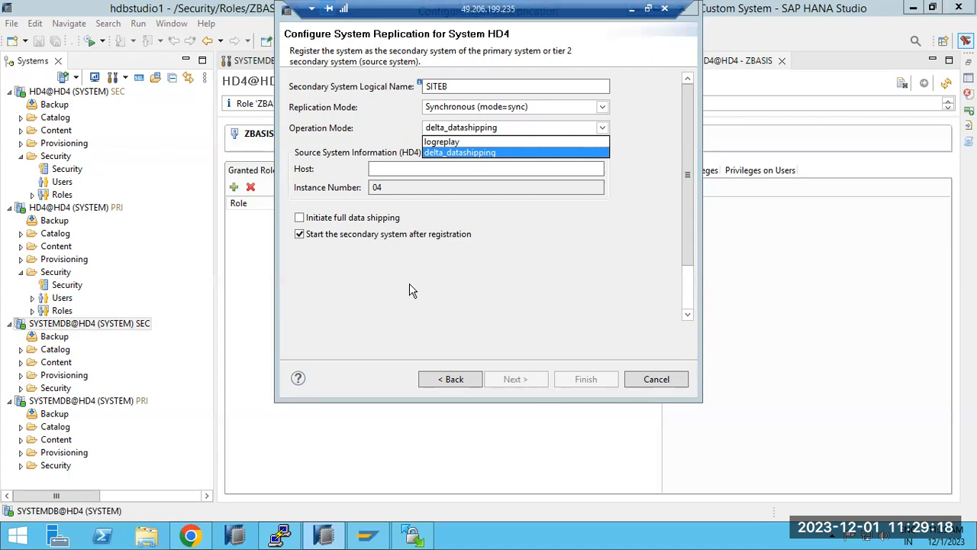
click(444, 143)
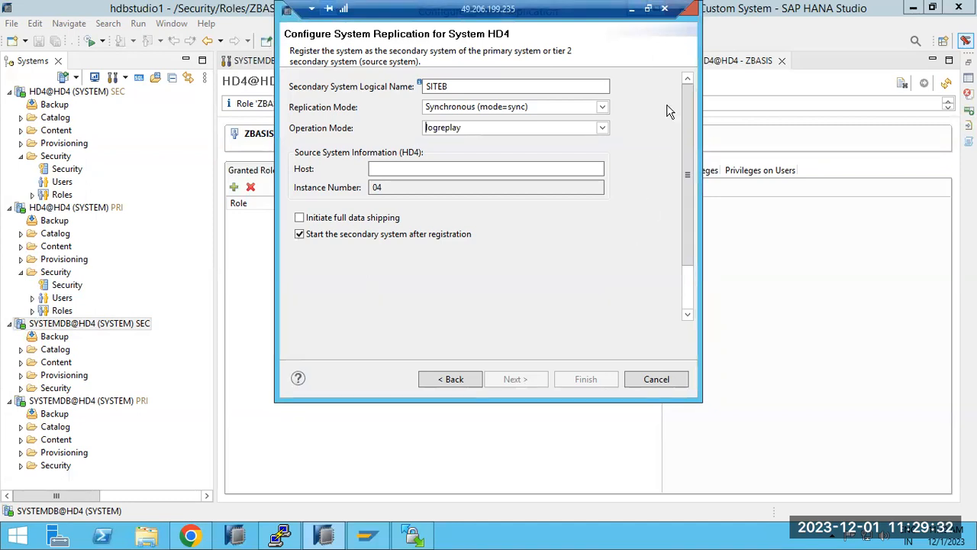
click(602, 128)
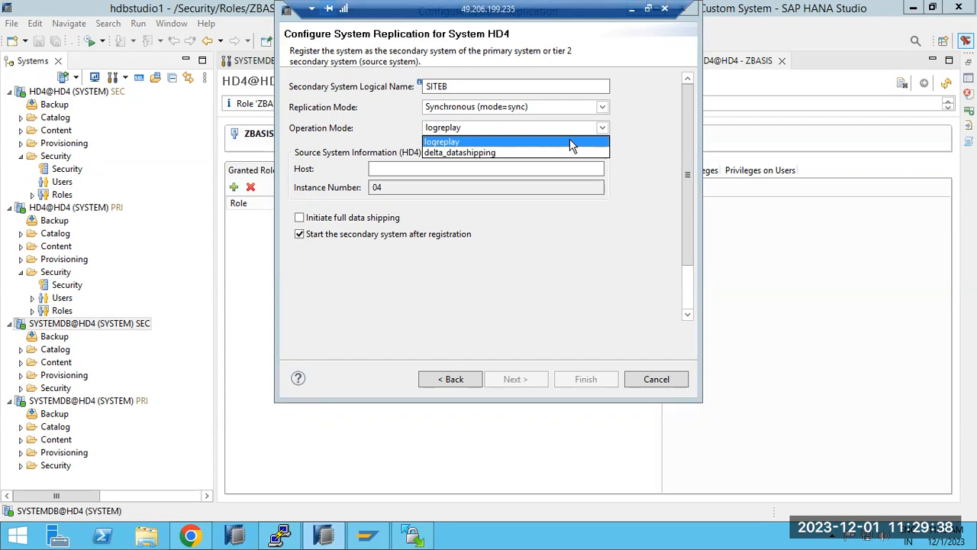
click(454, 152)
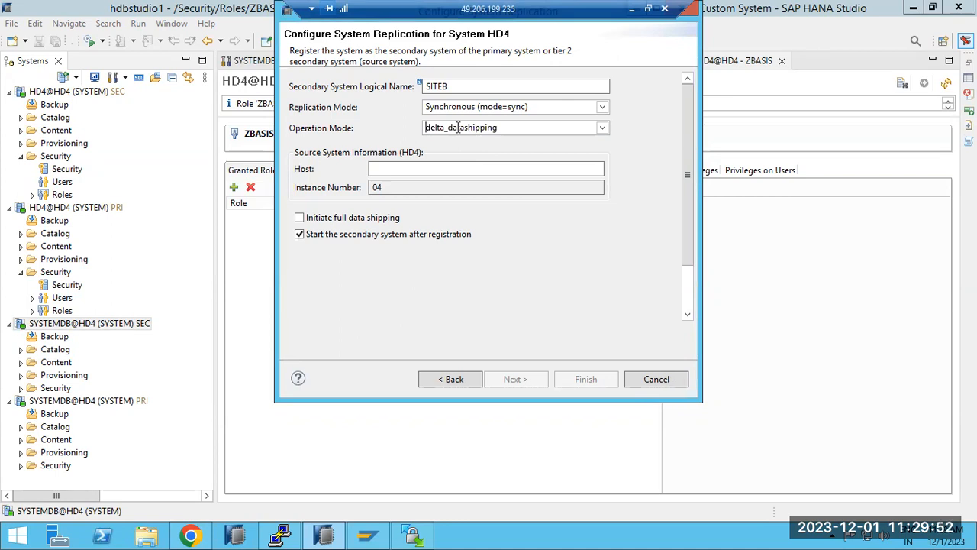
click(459, 127)
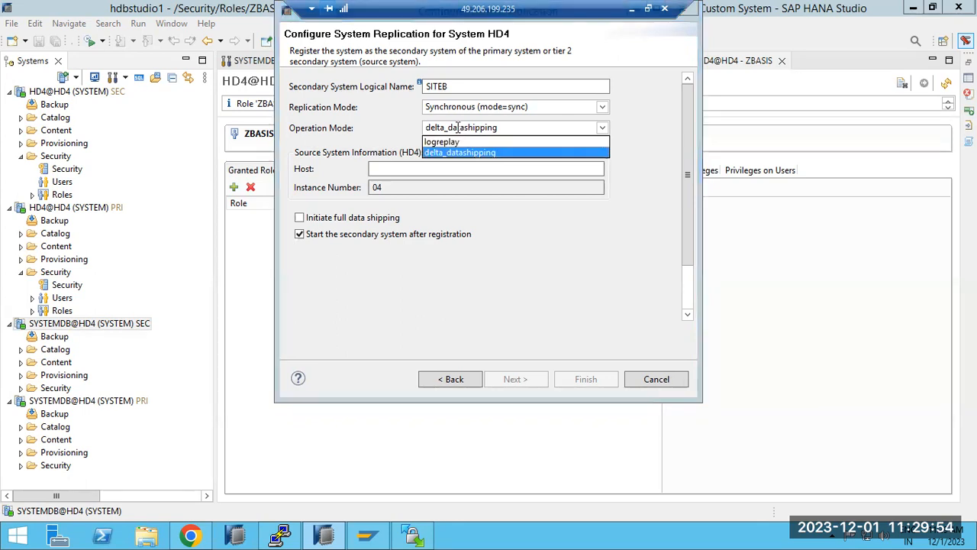
click(442, 142)
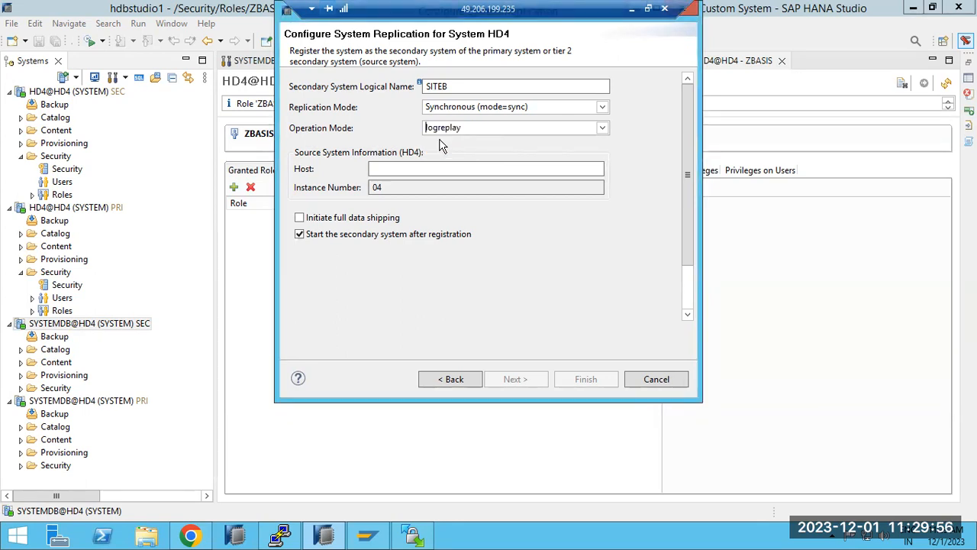
click(466, 128)
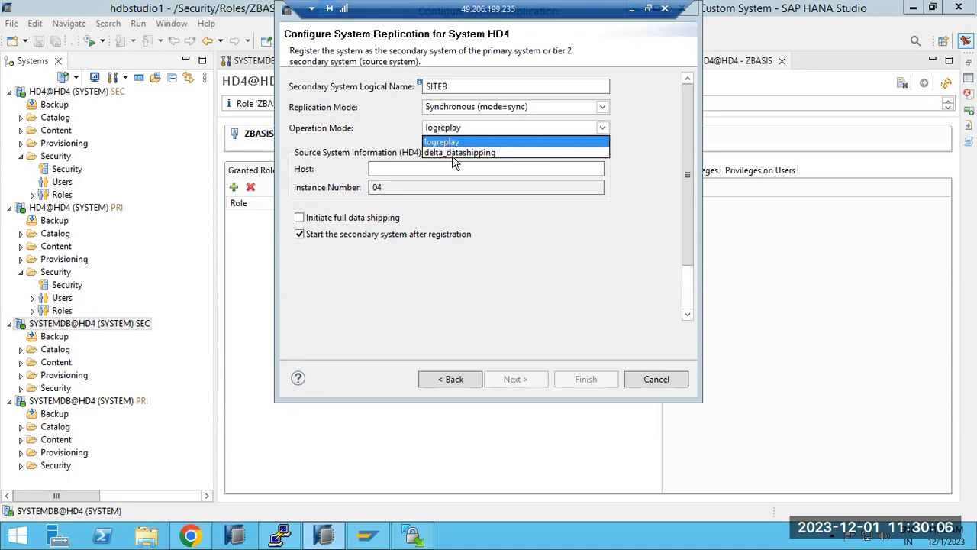
click(441, 146)
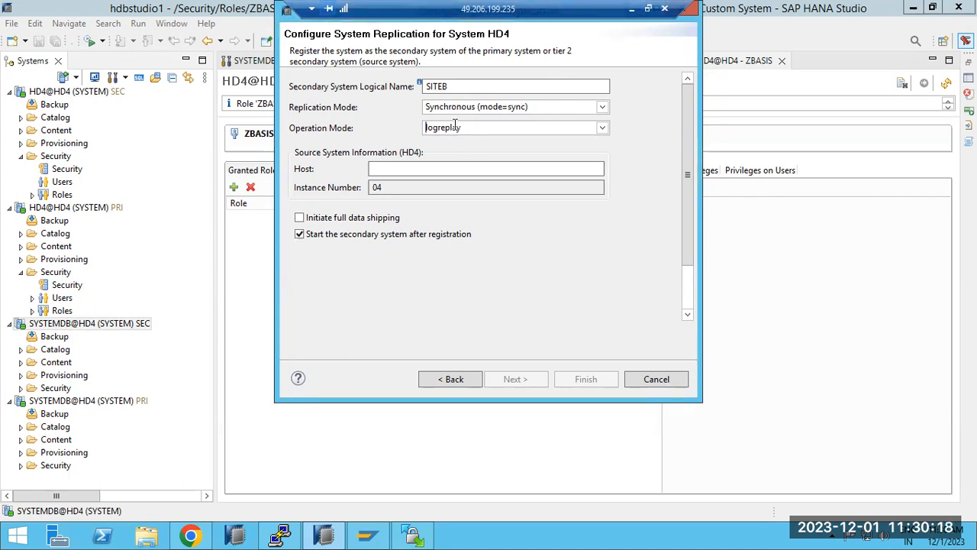
- Switch to Paint and add a two-line text note, "SYNC" and "LOGREPLY", below the link between saphana and saplinux1
click(631, 8)
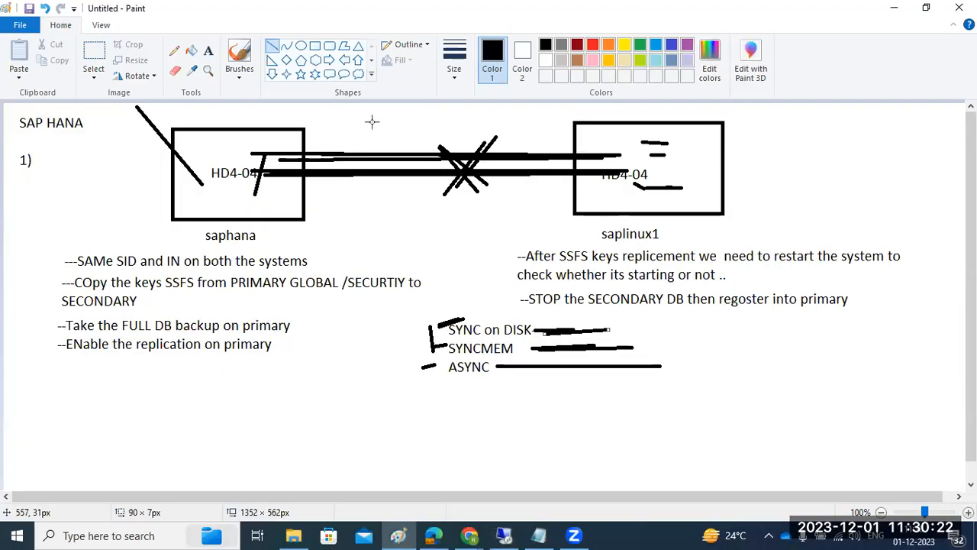
click(209, 50)
click(391, 197)
text(SYNC)
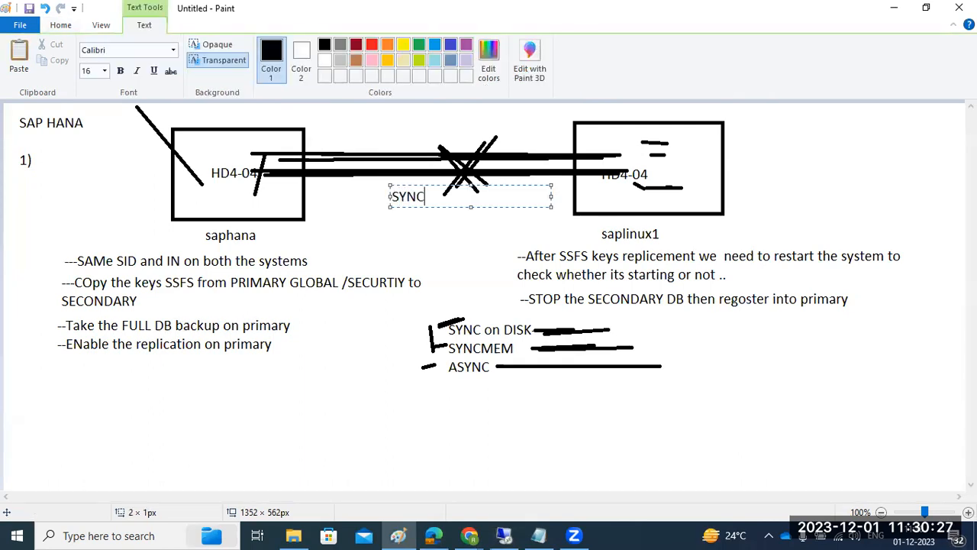
key(Return)
text(S)
key(BackSpace)
text(L)
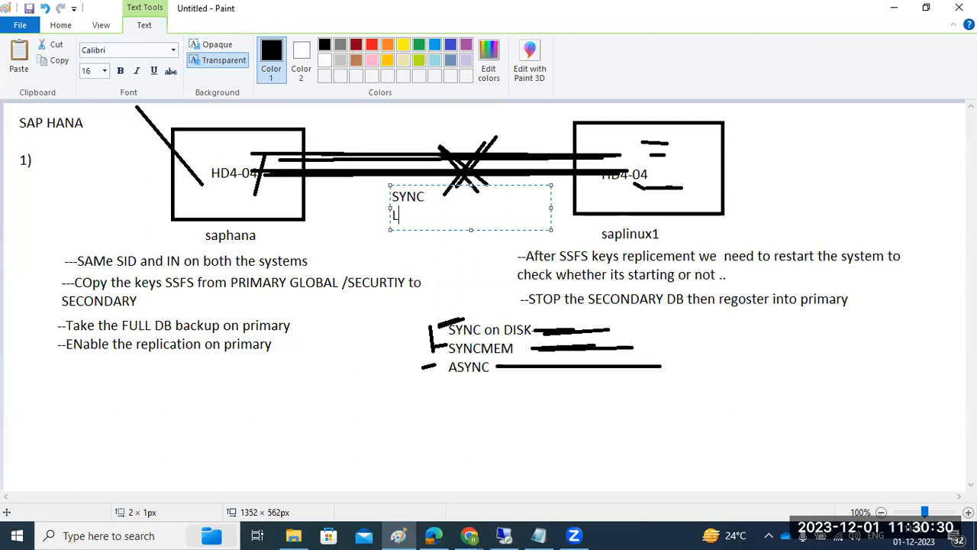
text(OGREPLY)
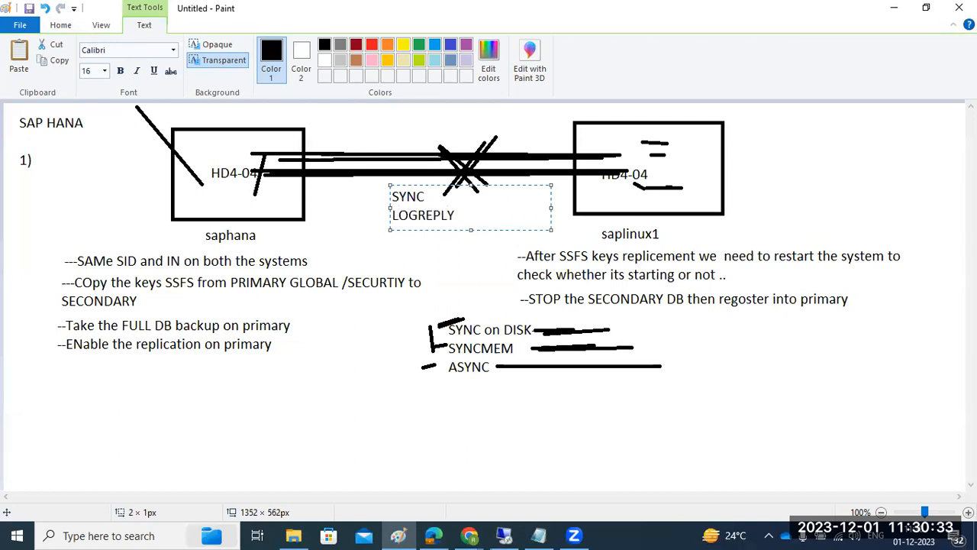
- Draw a rectangle for a third system beside the saplinux1 box and connect the two with a line about 371 px long
click(50, 26)
click(314, 46)
drag(852, 118, 955, 216)
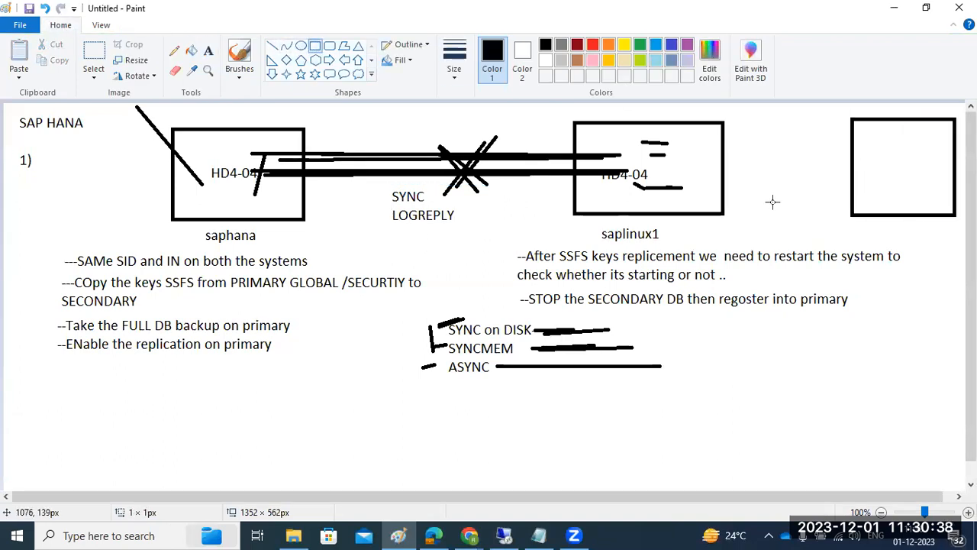
click(272, 46)
drag(593, 157, 858, 152)
- Label the link between saplinux1 and the third box with "ASYNC" above the line and "LOG REPLY" below it
click(210, 57)
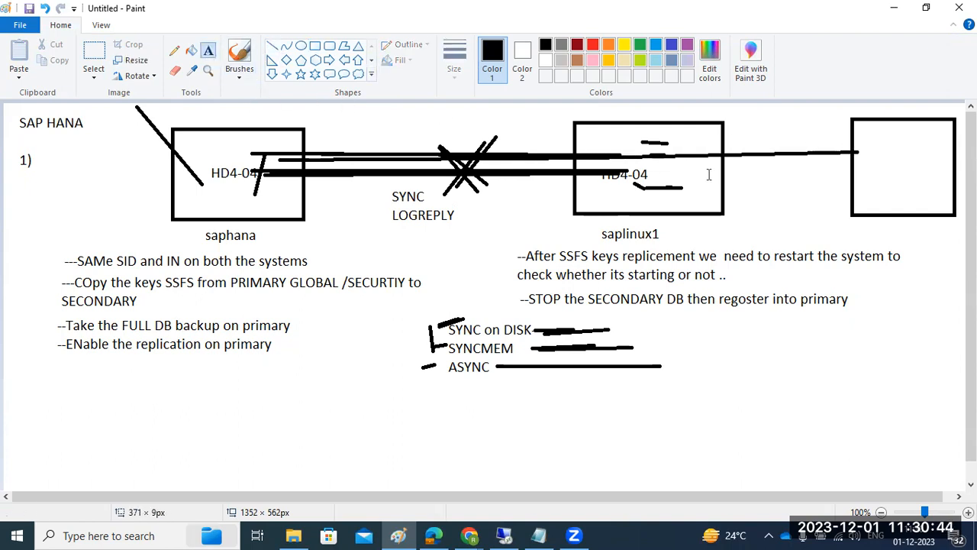
click(754, 135)
text(ASYNC)
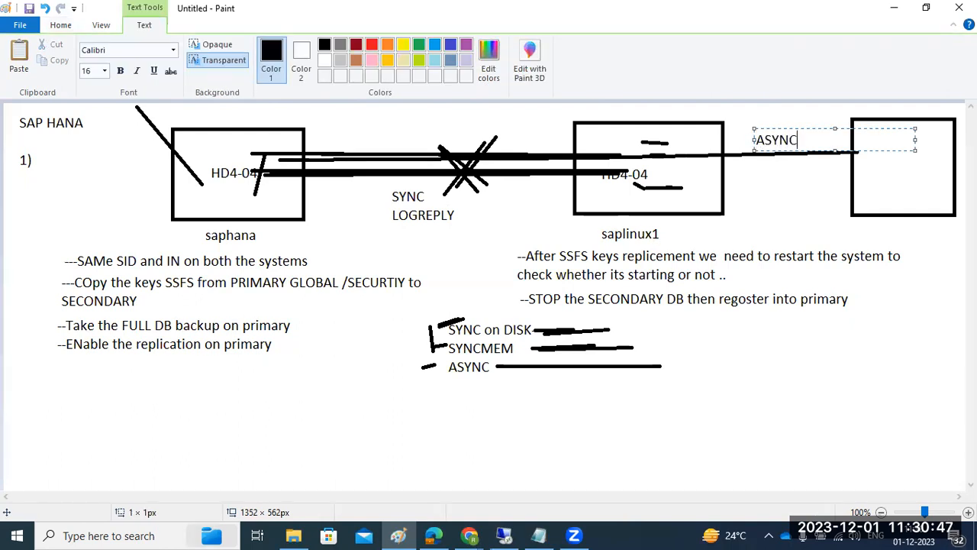
key(Return)
text(LO)
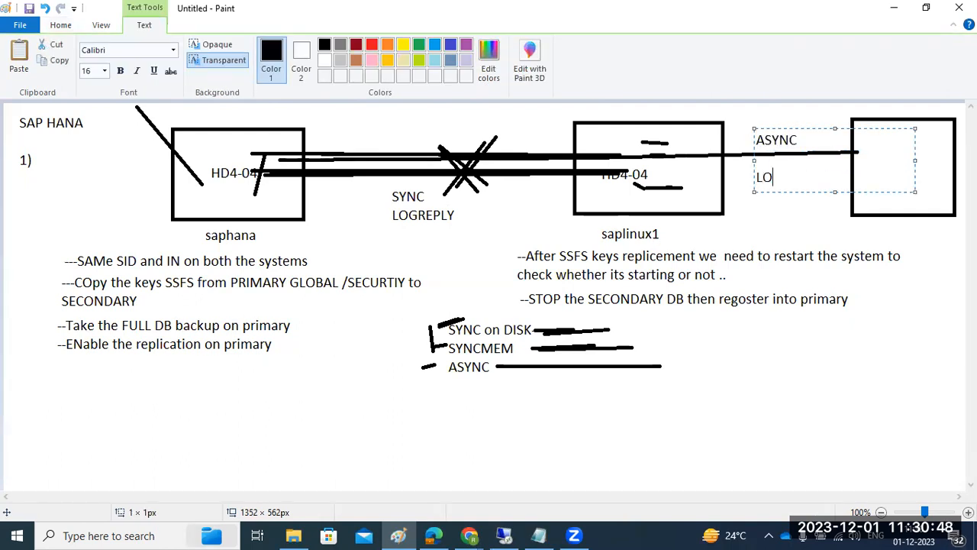
text(G REPLY)
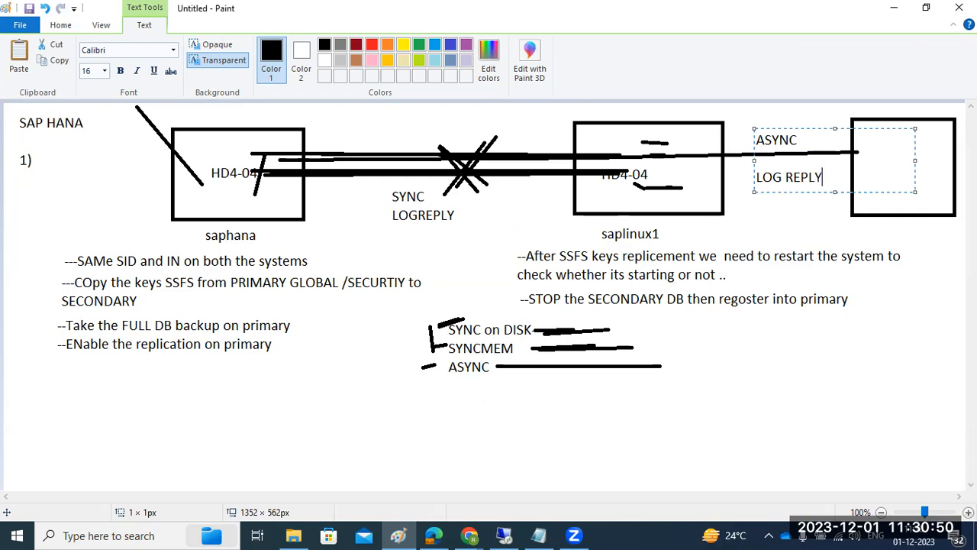
- Switch back to the SAP HANA Studio session and review the replication mode and operation mode options of the registration
click(504, 536)
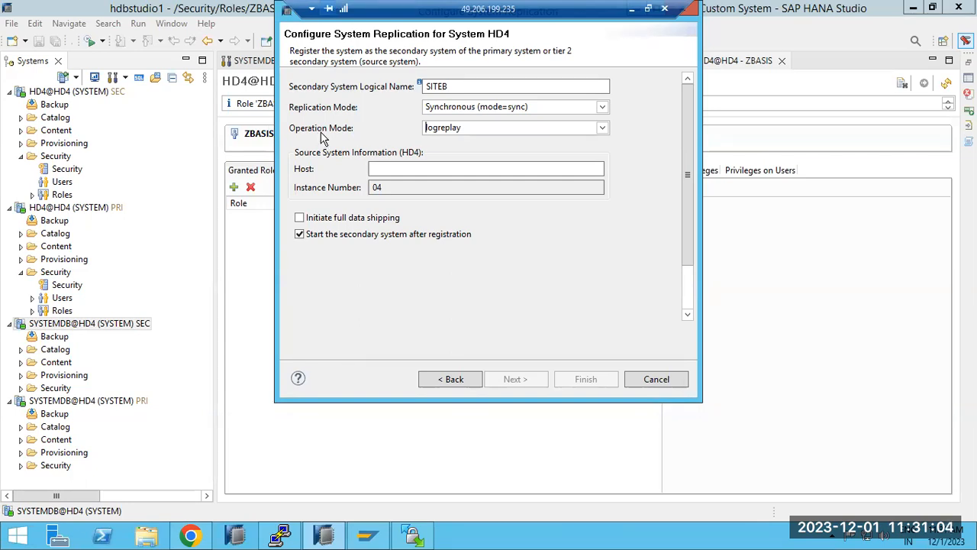
click(497, 104)
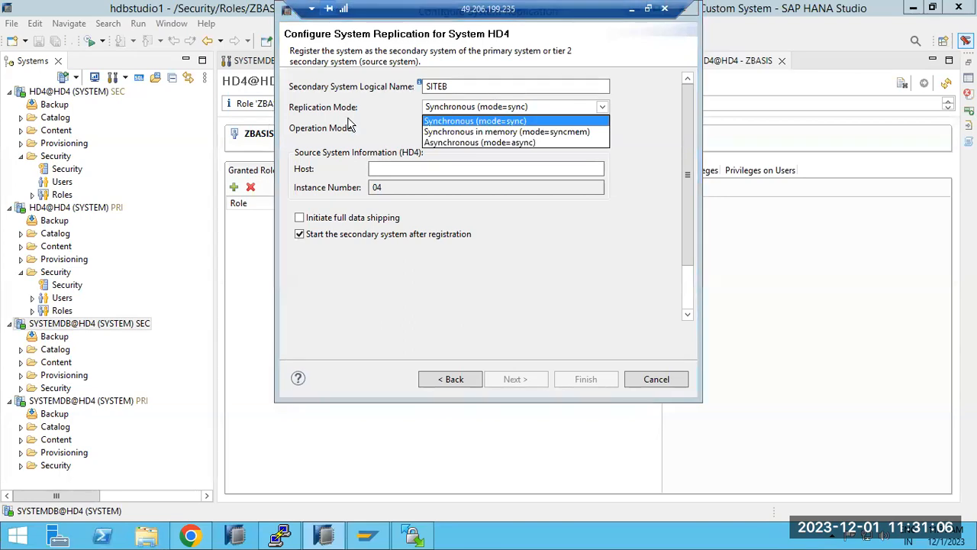
click(339, 129)
click(463, 127)
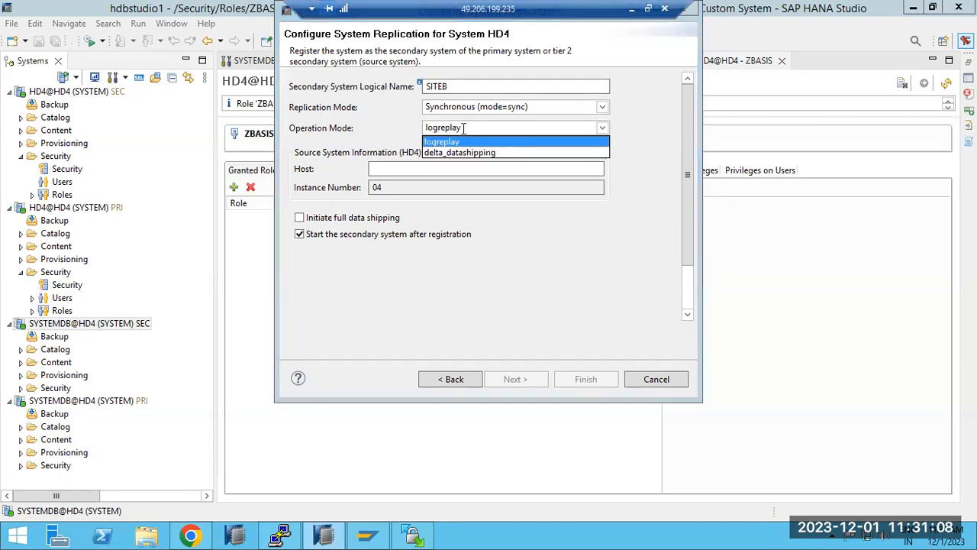
- Start filling in the source host, then ping saphana from the saplinux1 terminal and copy its fully qualified host name
click(379, 167)
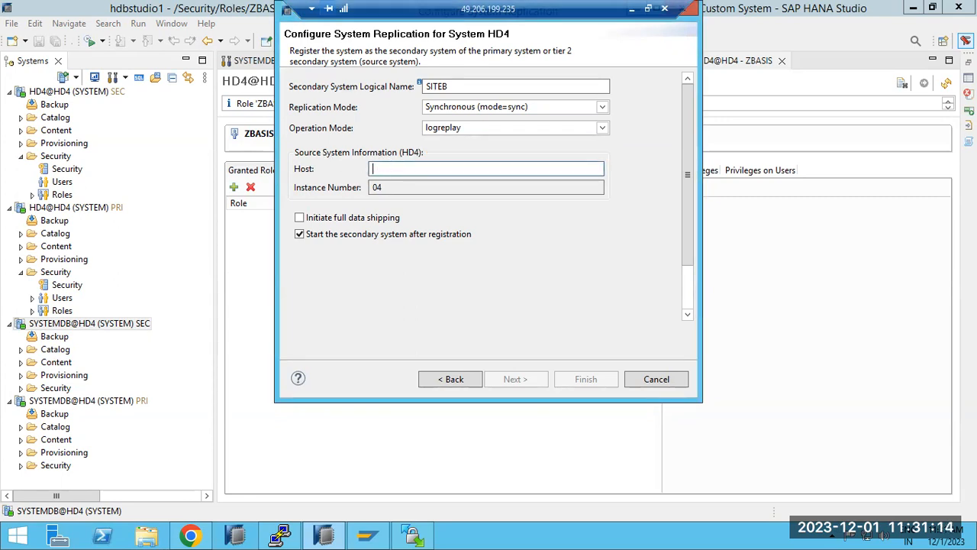
text(sa)
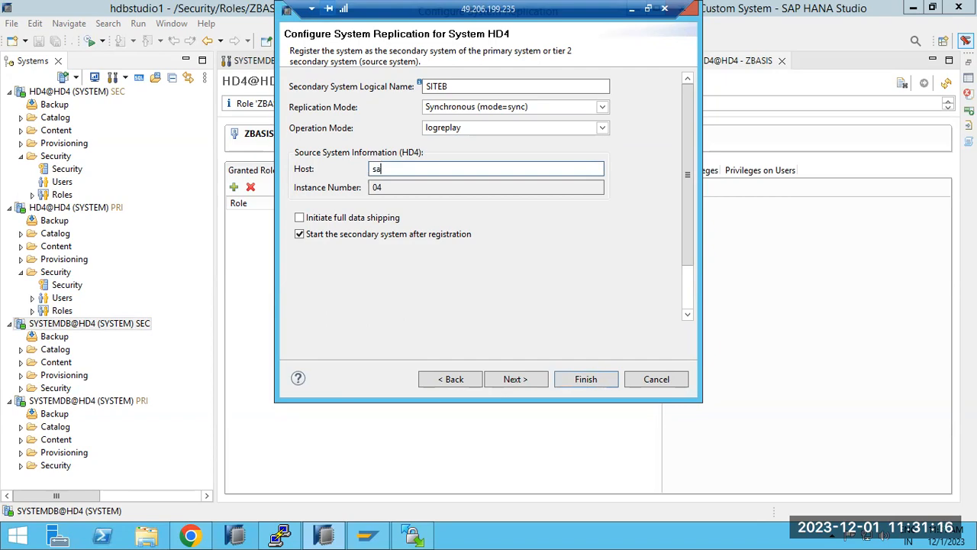
click(280, 537)
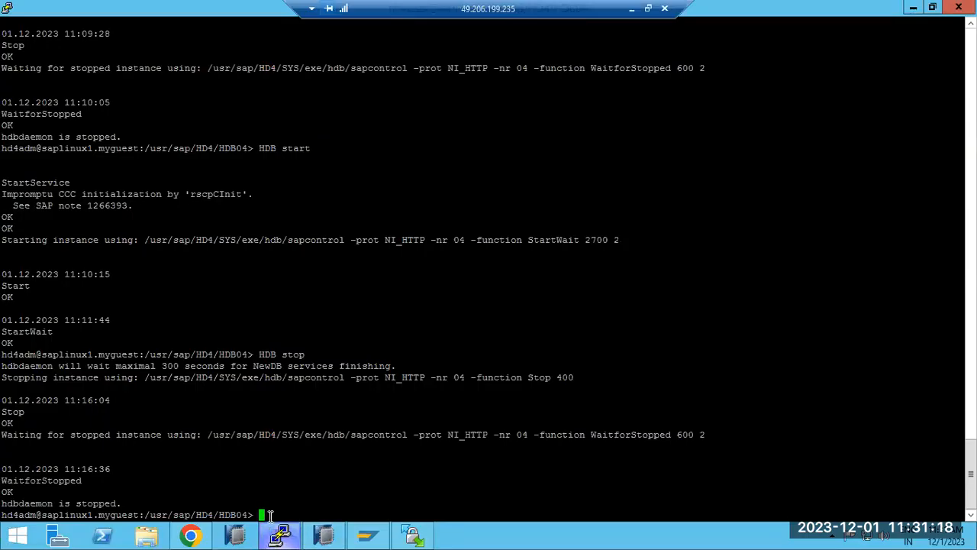
text(ping saphana)
key(Return)
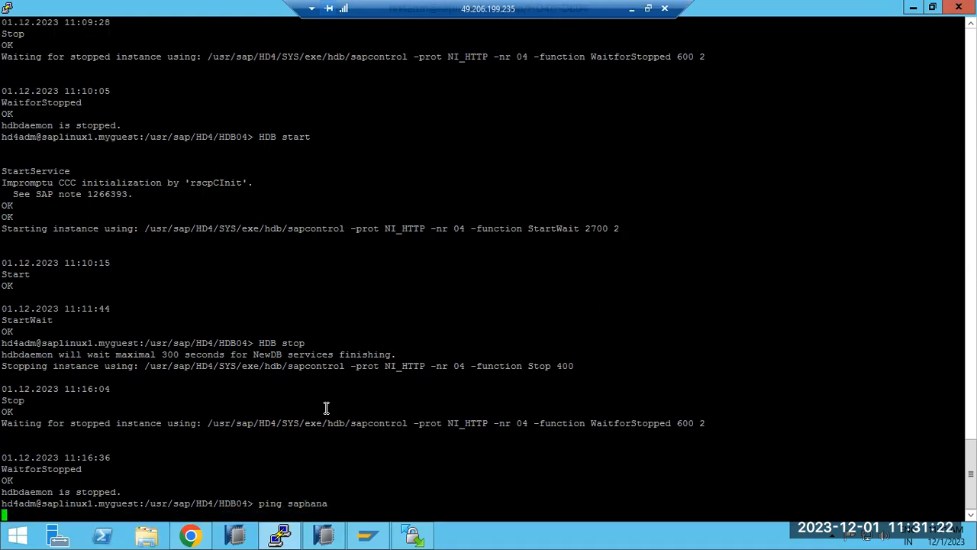
key(ctrl+c)
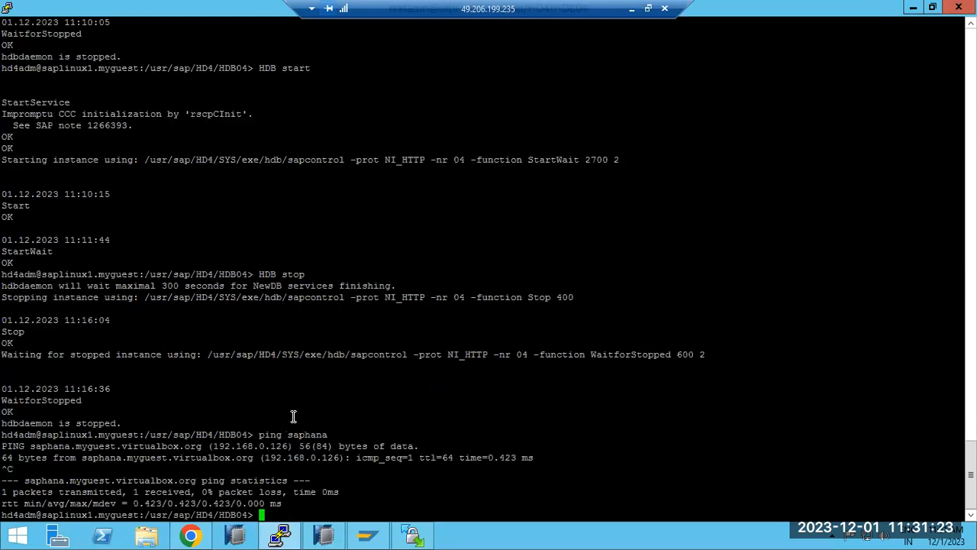
double_click(142, 446)
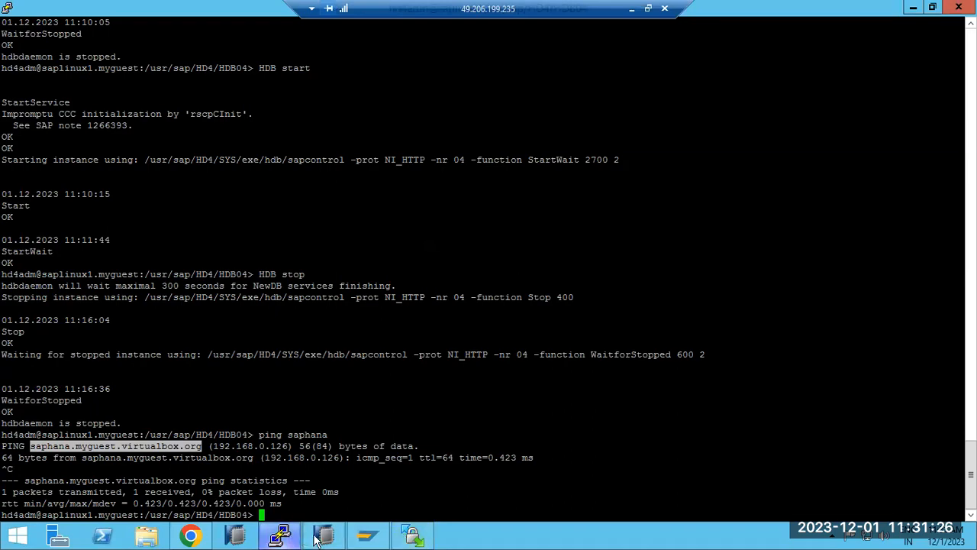
- Back in the replication wizard, set the source host to saphana.myguest.virtualbox.org and enable Initiate full data shipping
click(370, 535)
key(ctrl+a)
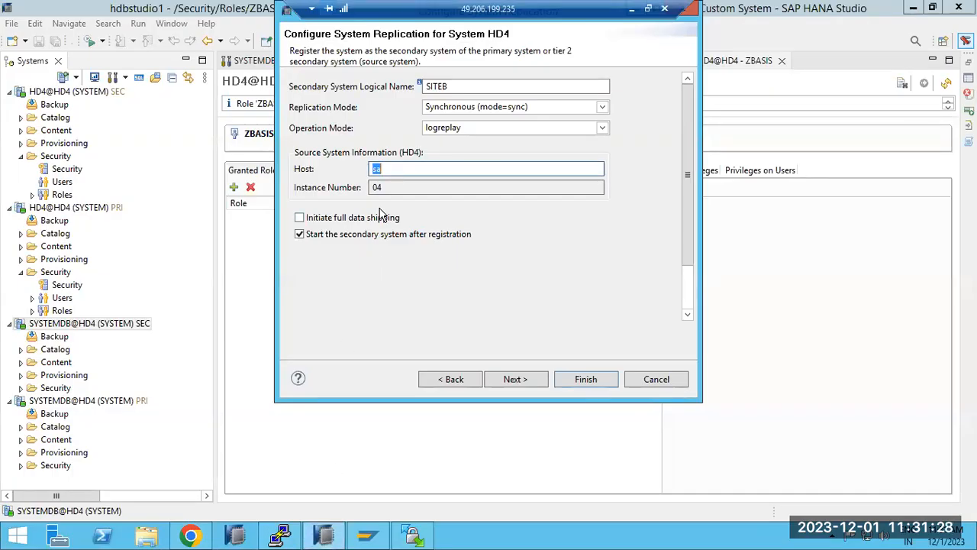
key(ctrl+v)
click(375, 217)
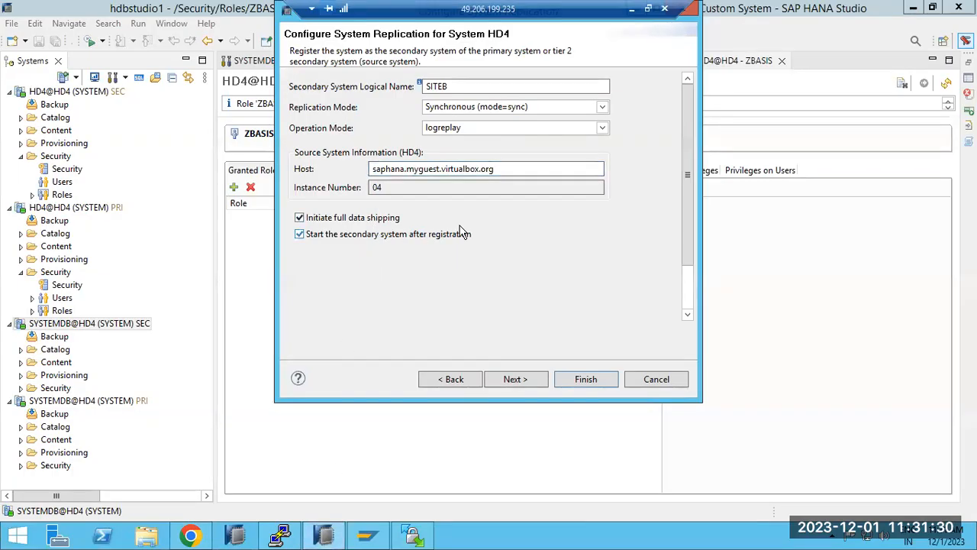
- Proceed to the registration's configuration summary, rechecking the settings page once before returning to the summary
click(507, 381)
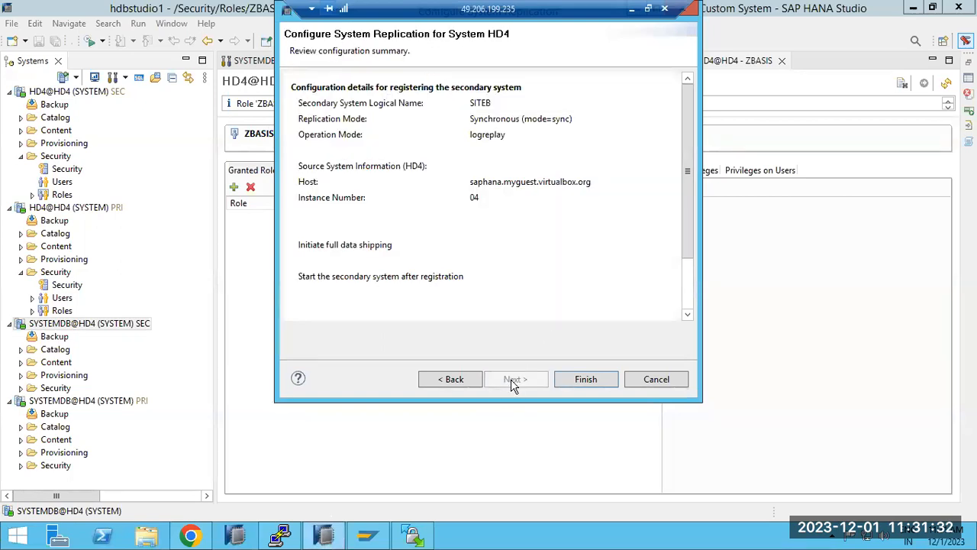
click(450, 380)
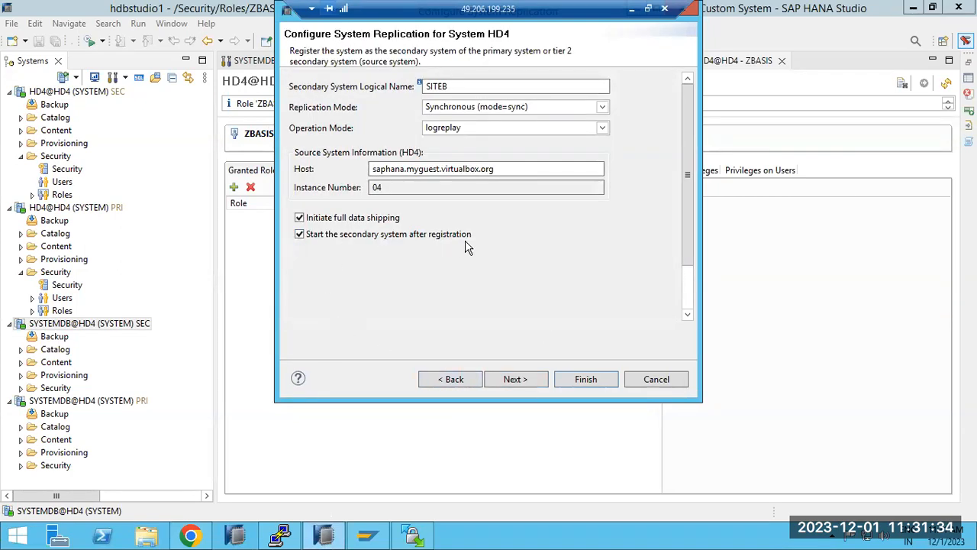
click(519, 374)
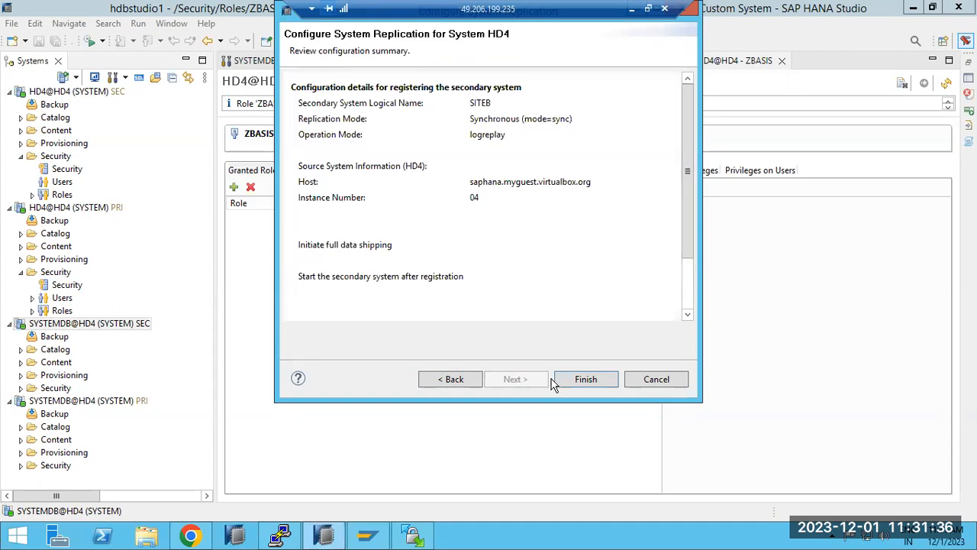
- Finish registering the secondary system SITEB and check the progress of the background operations
click(585, 380)
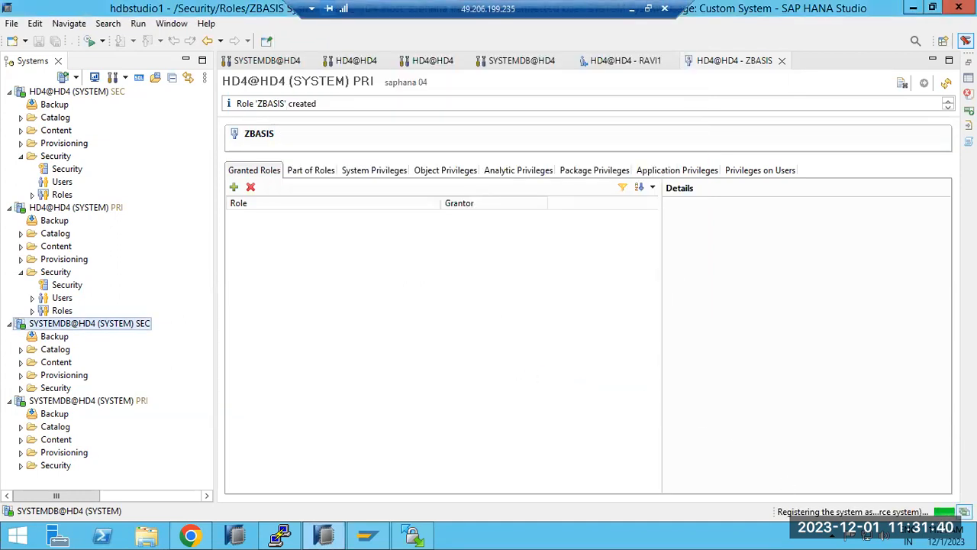
click(965, 511)
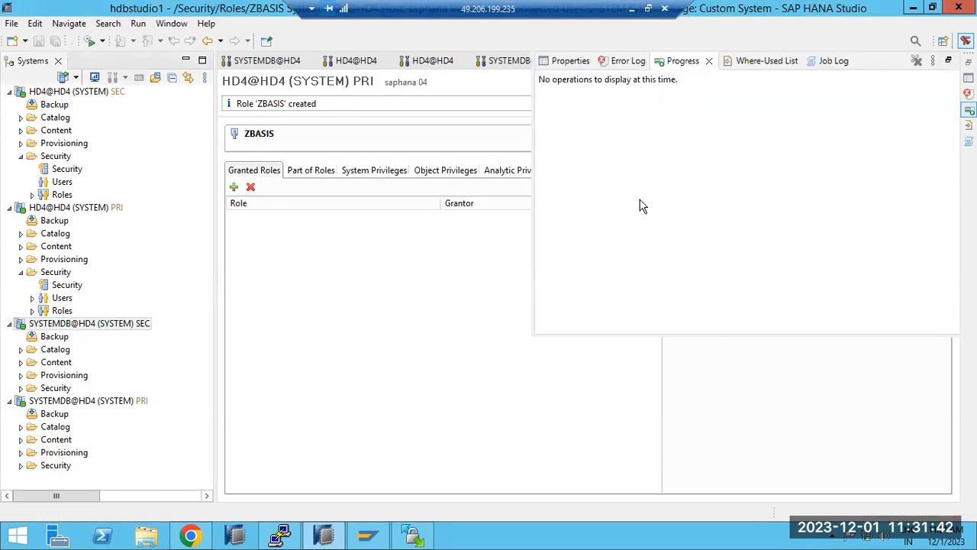
click(708, 61)
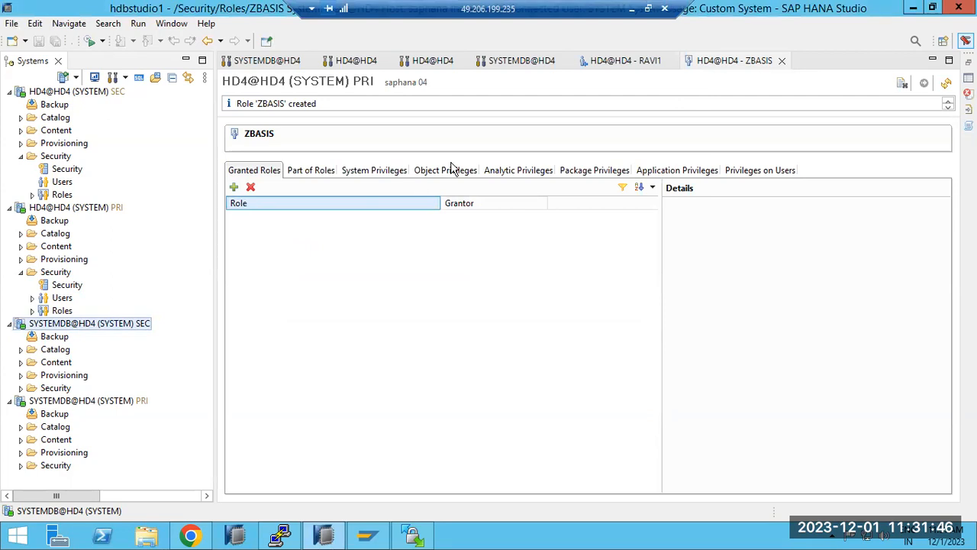
- Bring up the system replication status of the primary SYSTEMDB@HD4, refresh it and widen the HOST column
click(516, 63)
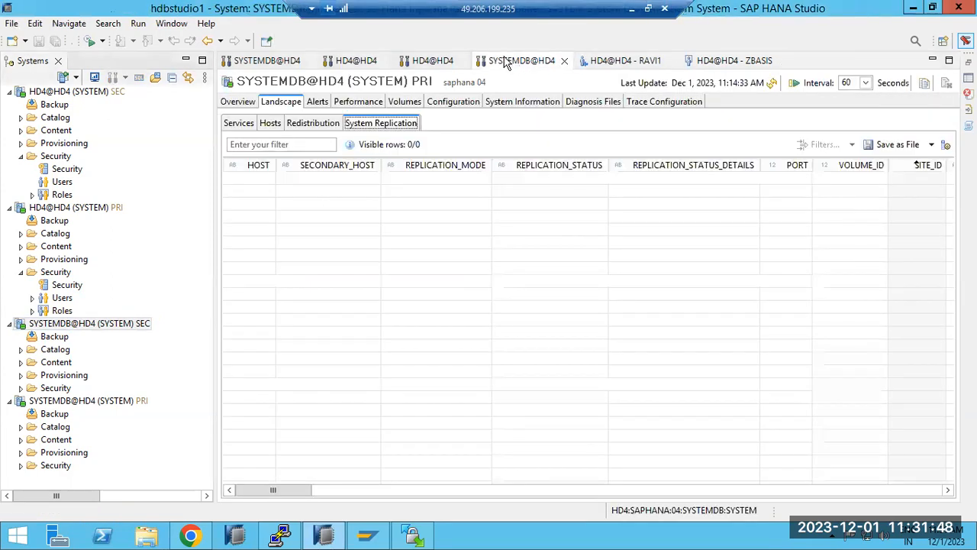
click(771, 83)
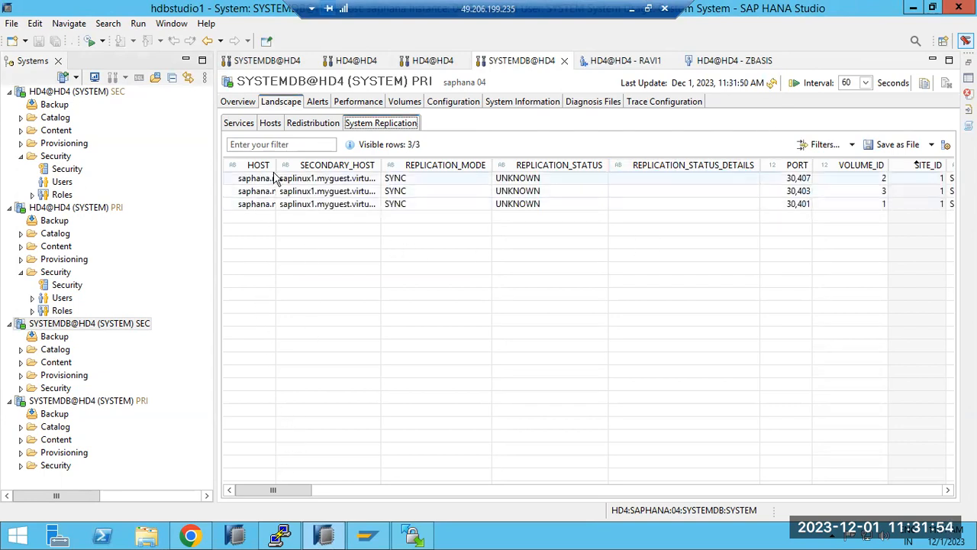
drag(329, 166, 329, 167)
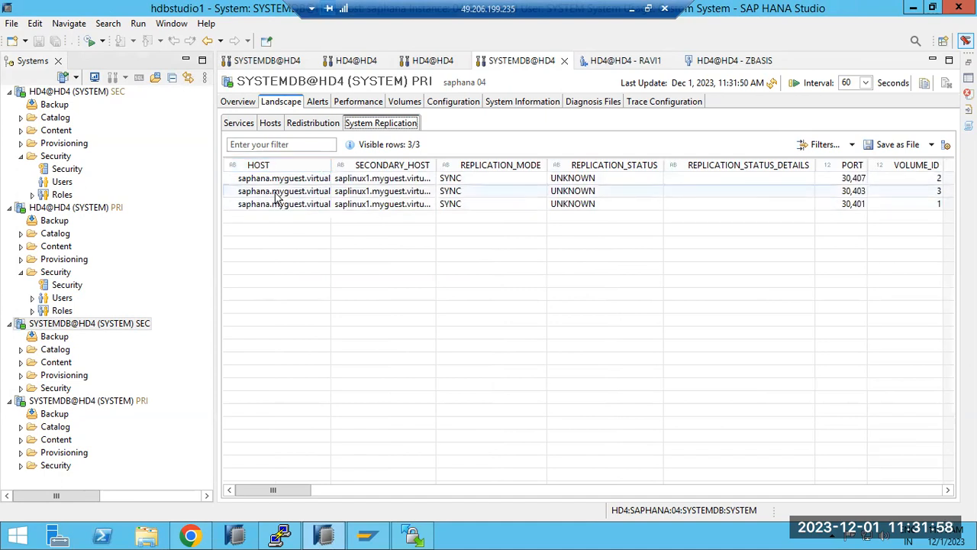
click(771, 87)
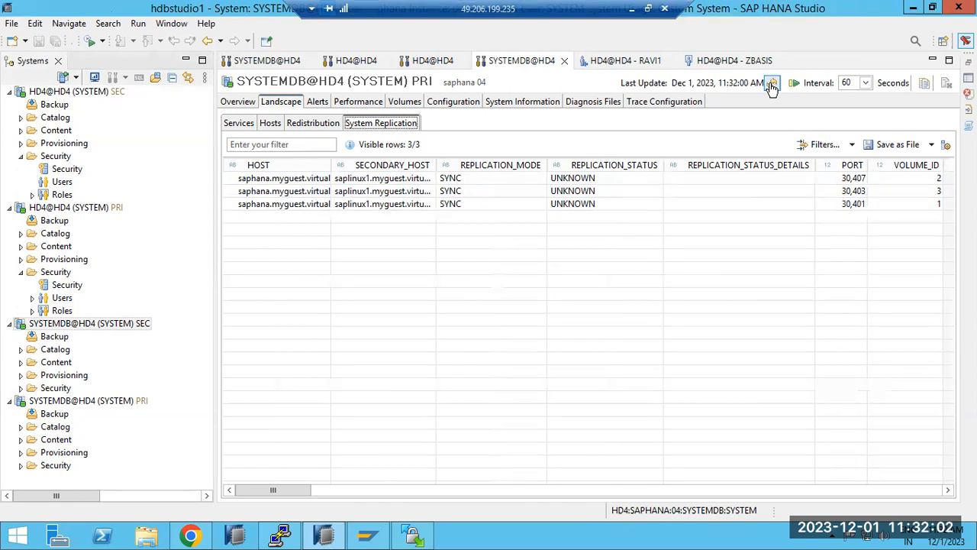
click(771, 85)
drag(298, 496, 262, 495)
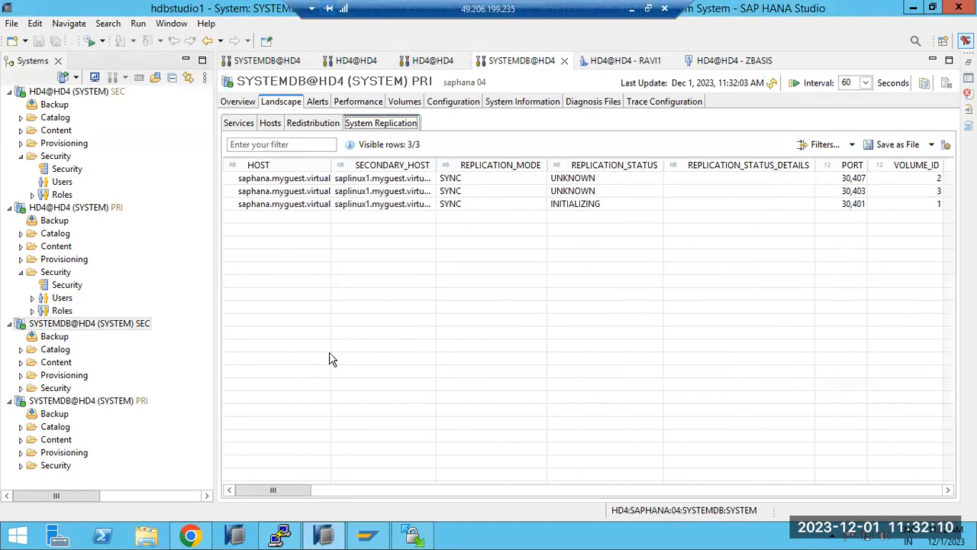
- Monitor the full data shipping by repeatedly refreshing the replication status and its details for each service
click(770, 85)
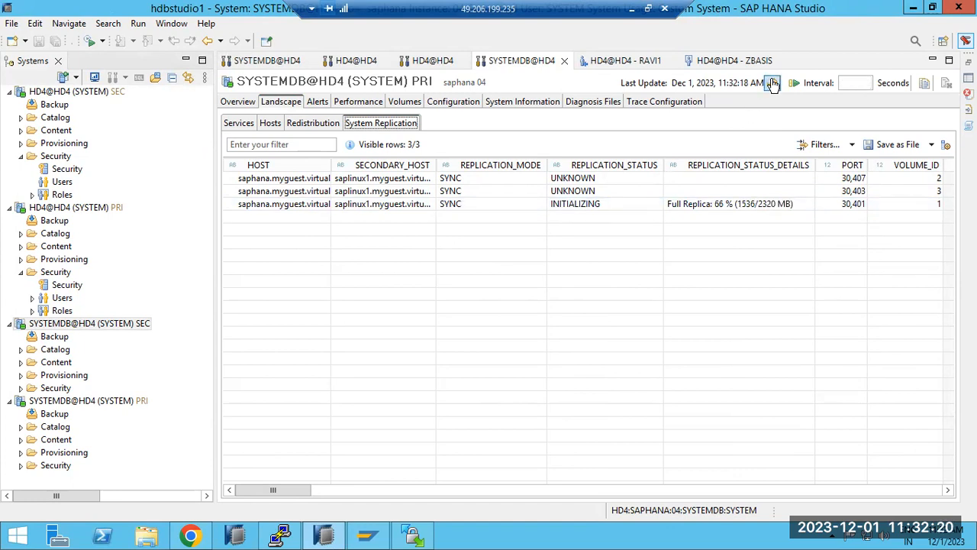
click(773, 84)
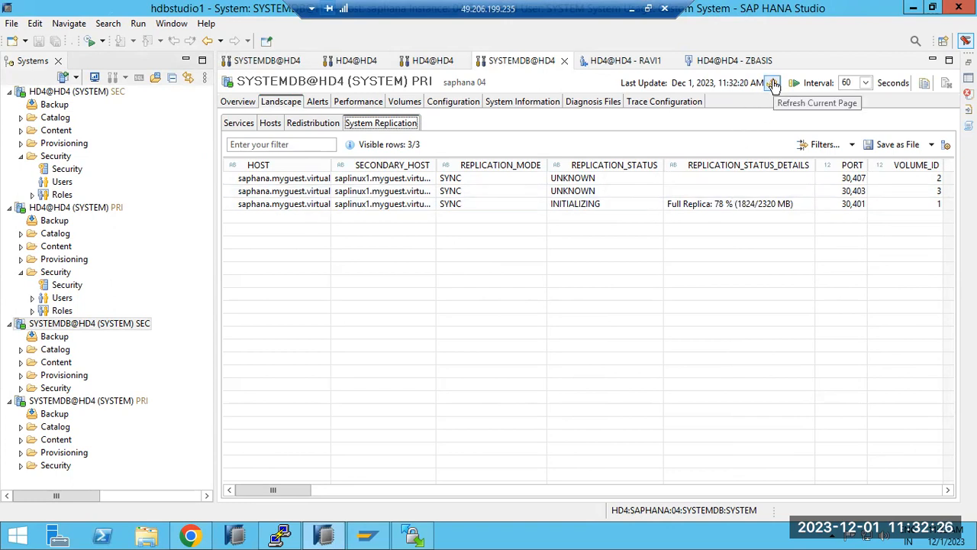
click(774, 84)
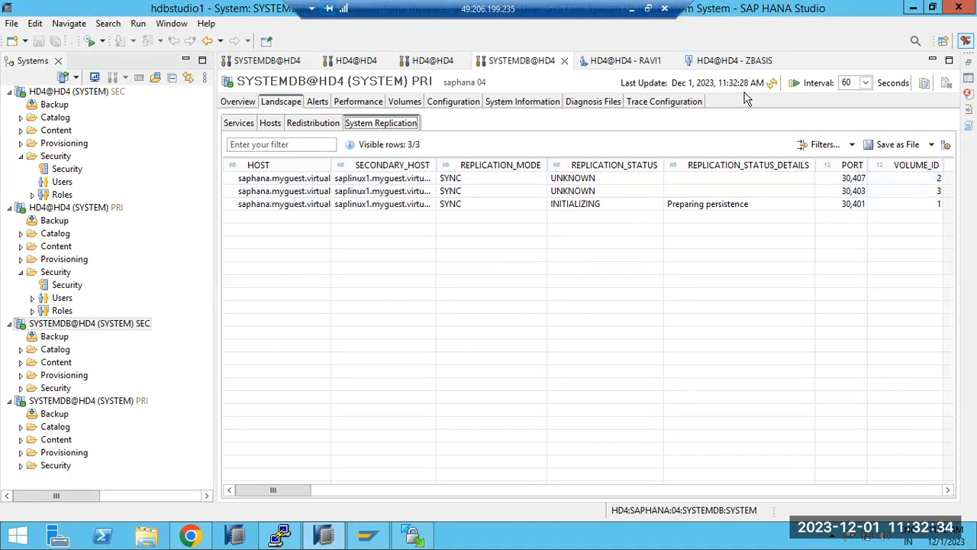
click(774, 83)
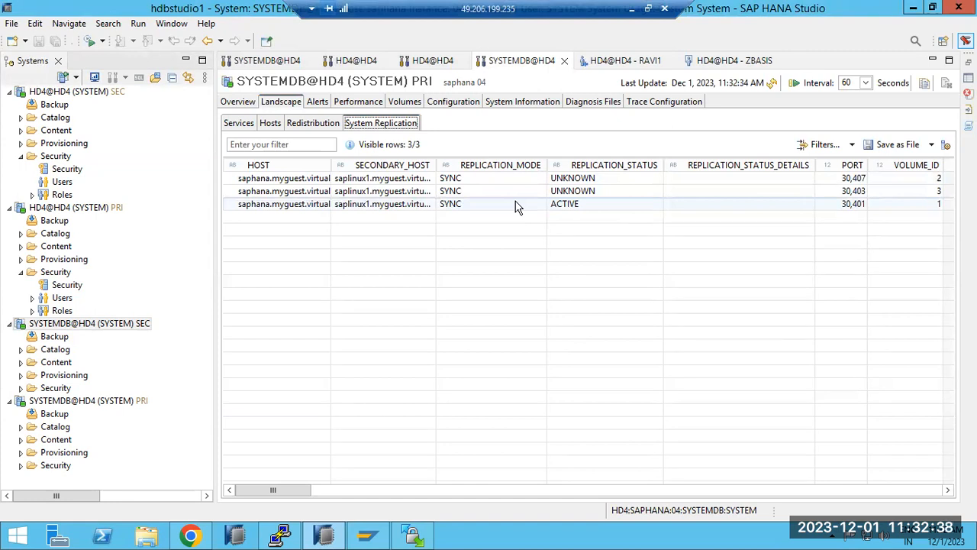
click(774, 84)
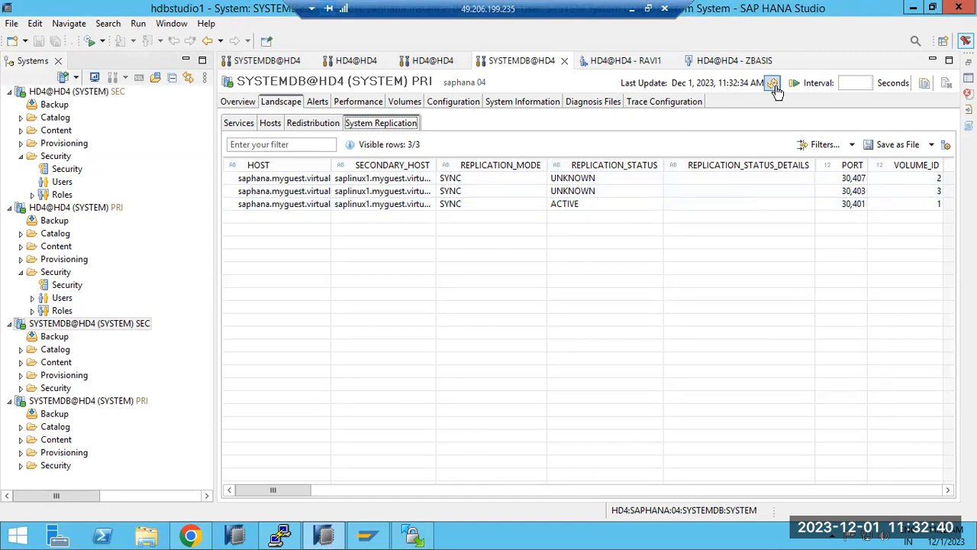
click(773, 84)
click(773, 84)
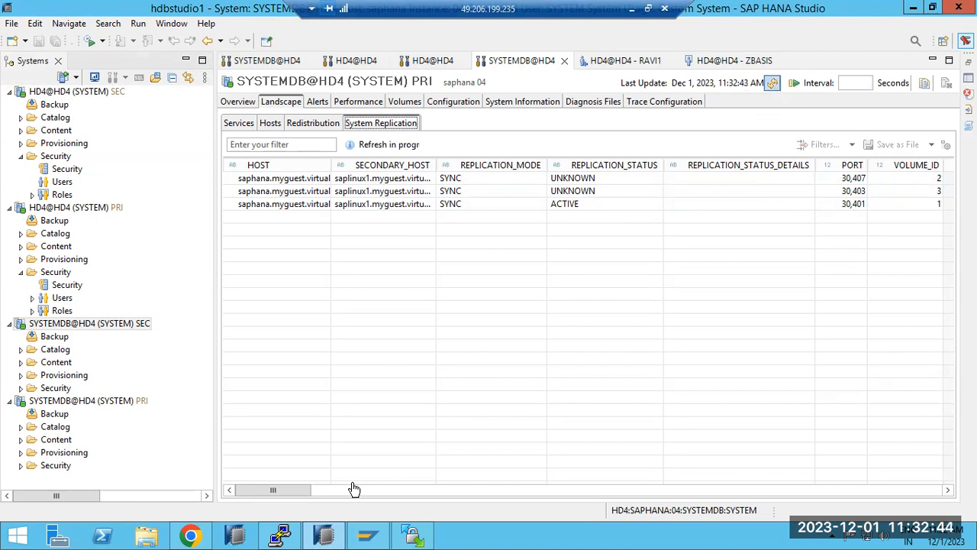
drag(291, 494, 267, 491)
- Run HDB info in the saplinux1 terminal and review the processes, rechecking the replication status in SAP HANA Studio meanwhile
click(280, 535)
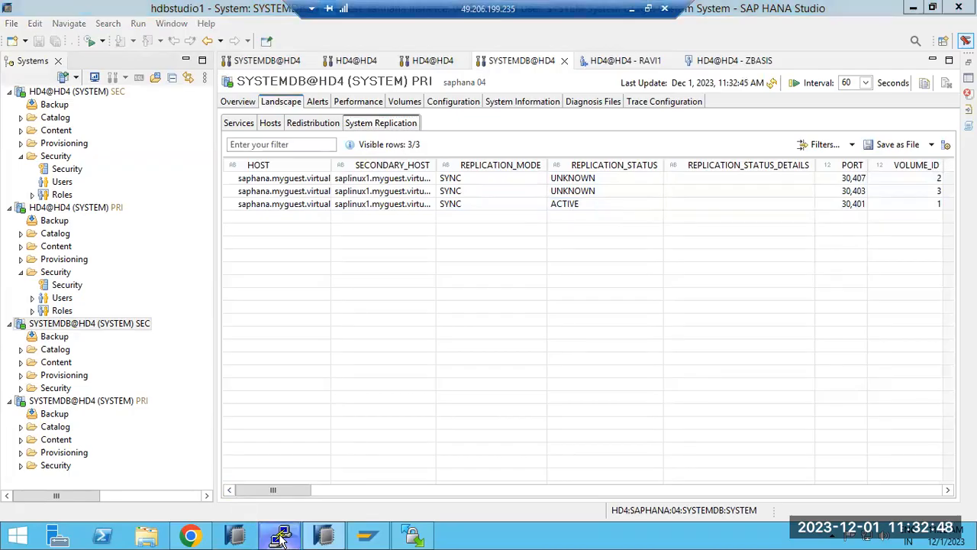
text(HDB info)
key(Return)
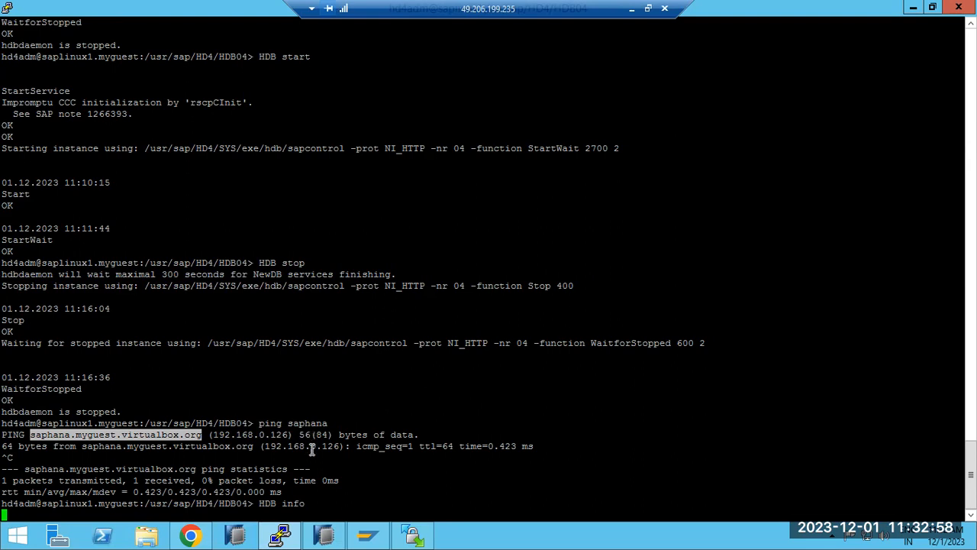
mouse_move(326, 538)
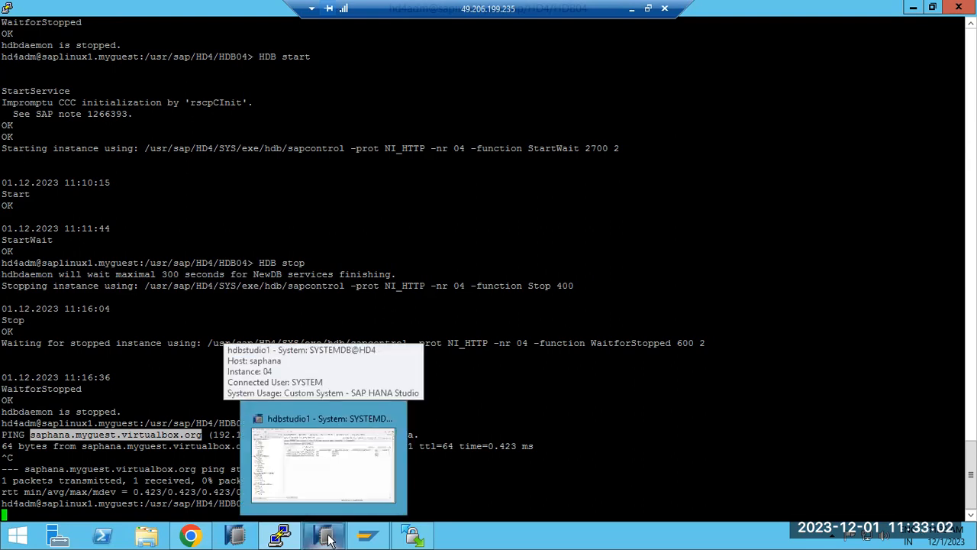
click(327, 538)
click(773, 84)
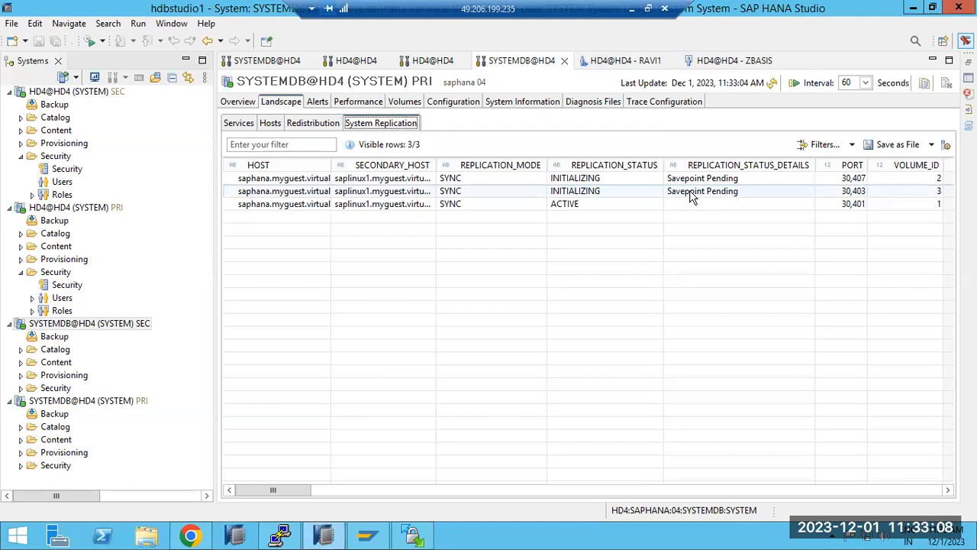
click(281, 536)
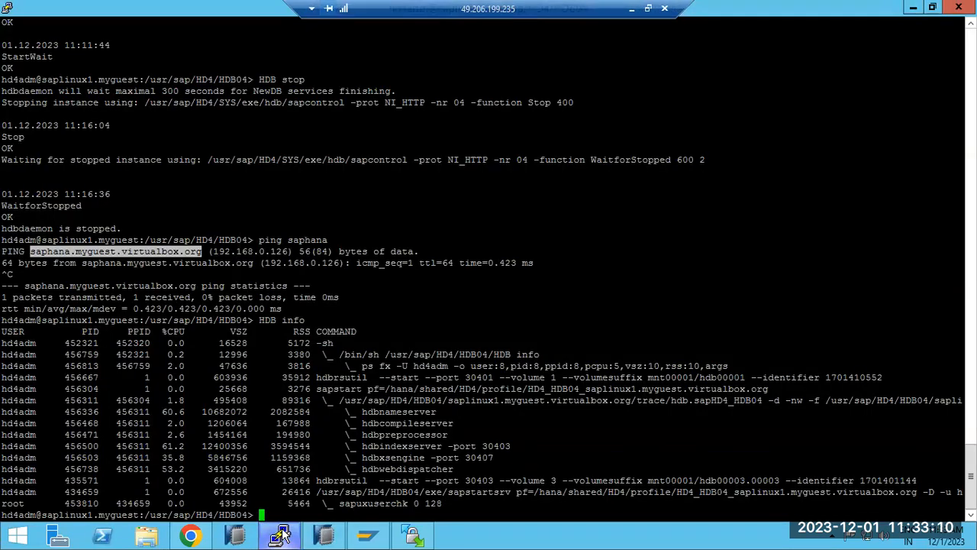
click(281, 536)
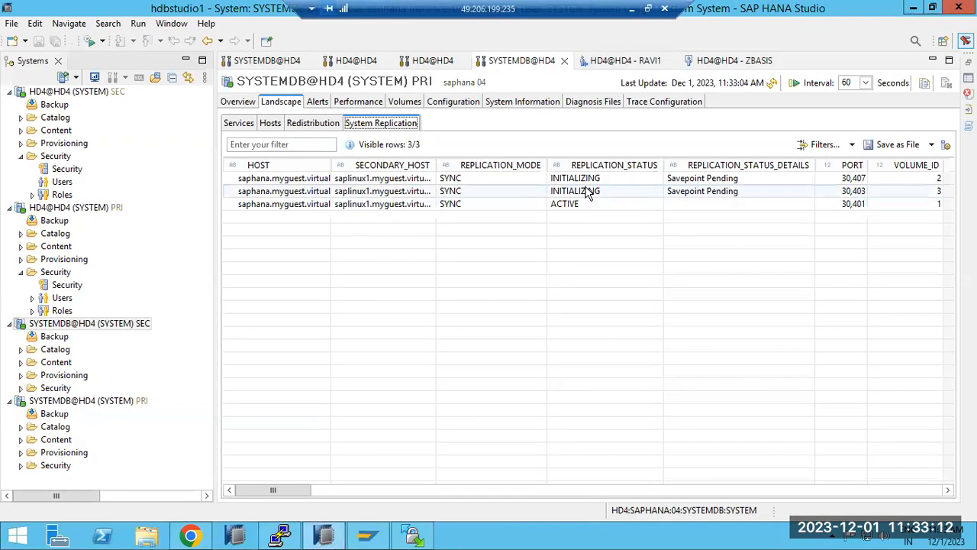
- Keep refreshing the replication status to follow the remaining services' initialization, dismissing the chat notification that interrupts
click(772, 84)
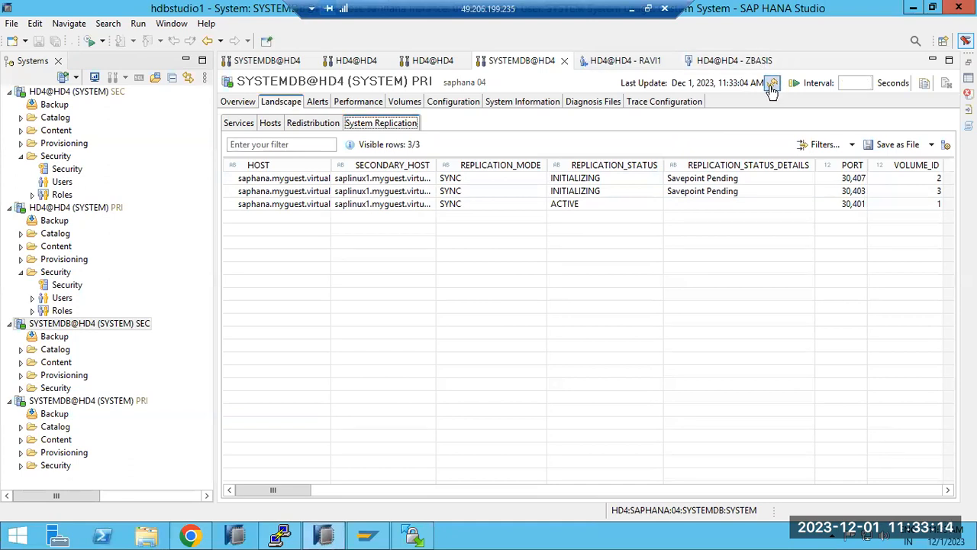
click(773, 84)
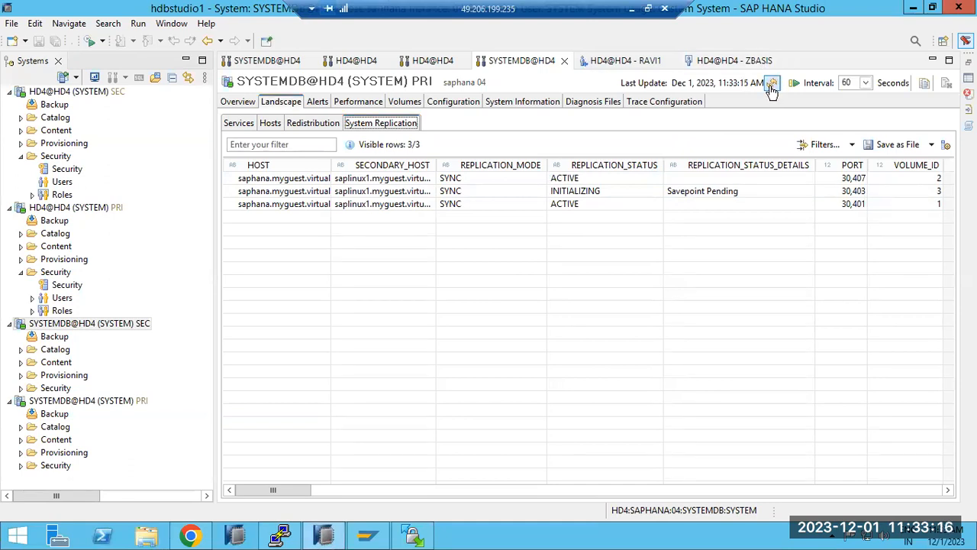
click(772, 84)
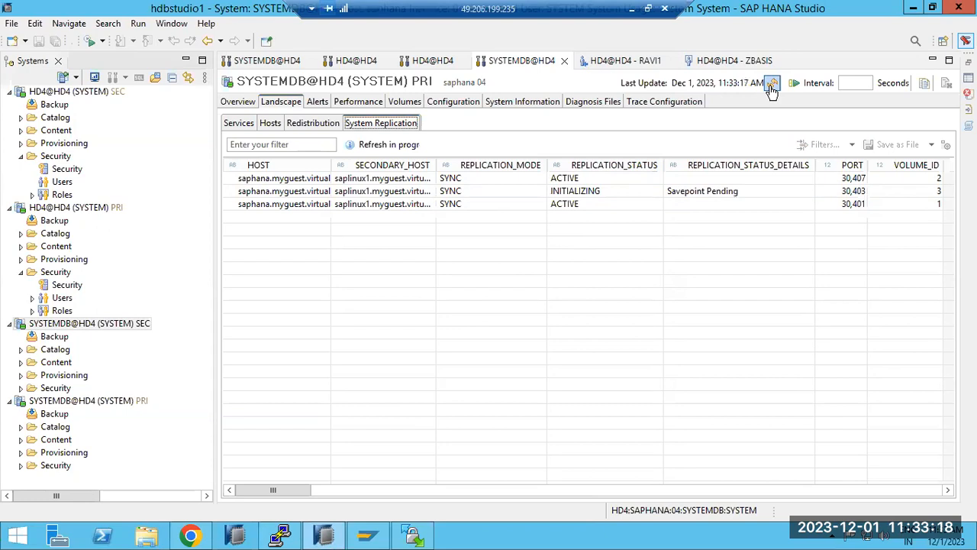
click(772, 84)
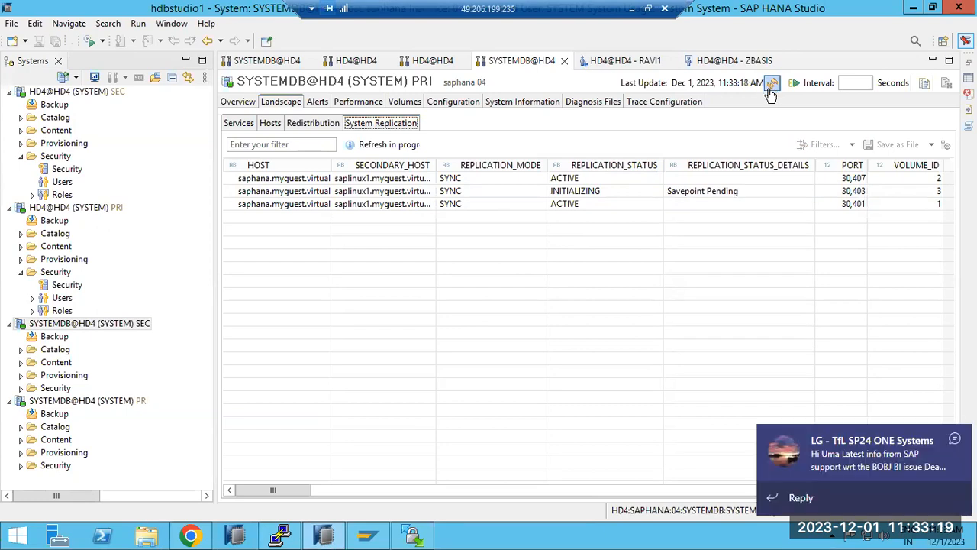
click(955, 434)
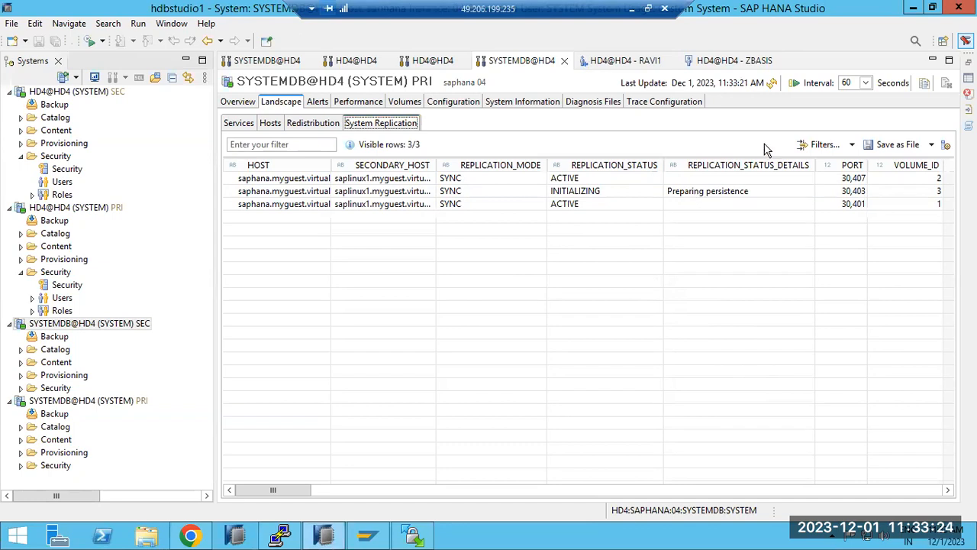
click(772, 84)
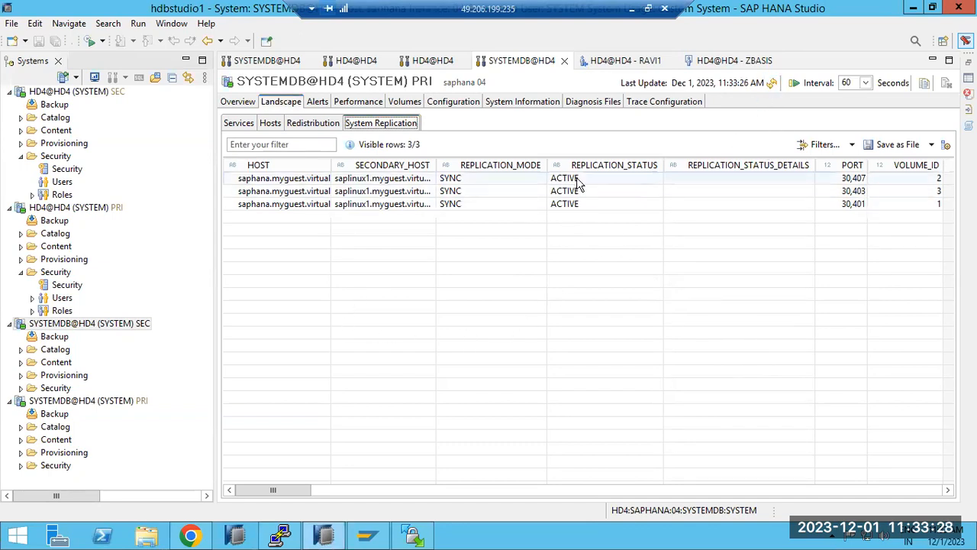
- Examine the replication table's site names, log positions, savepoint and shipped log columns, returning to the host and status columns
drag(277, 489, 320, 498)
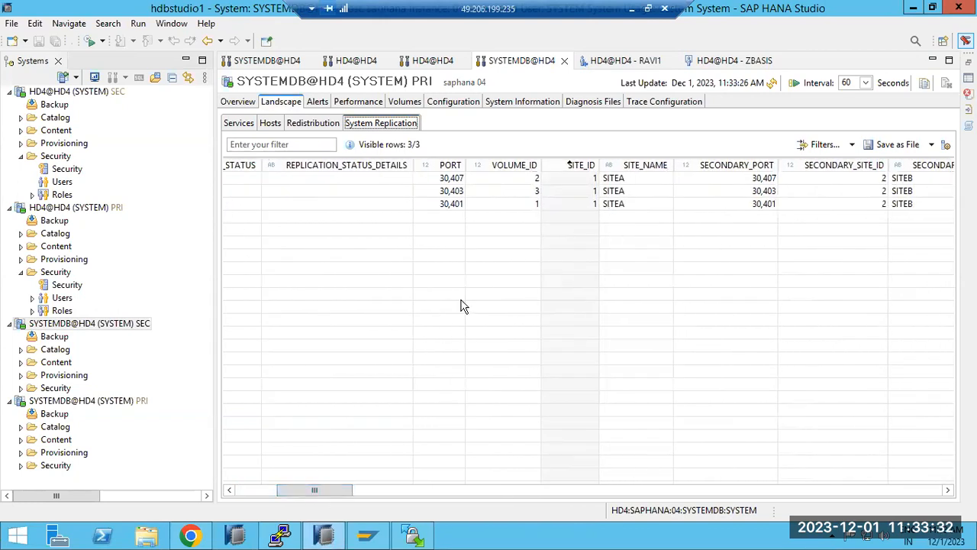
drag(330, 490, 475, 490)
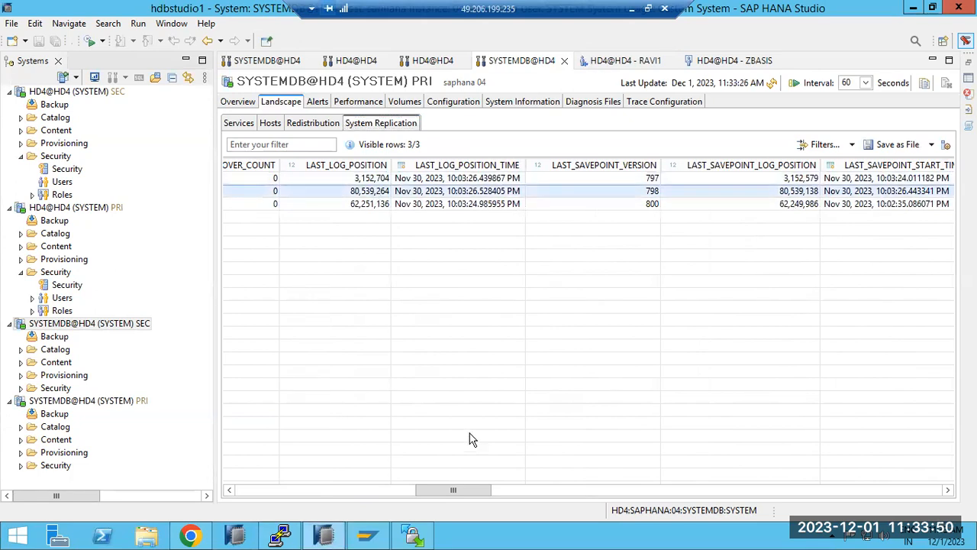
drag(465, 490, 489, 486)
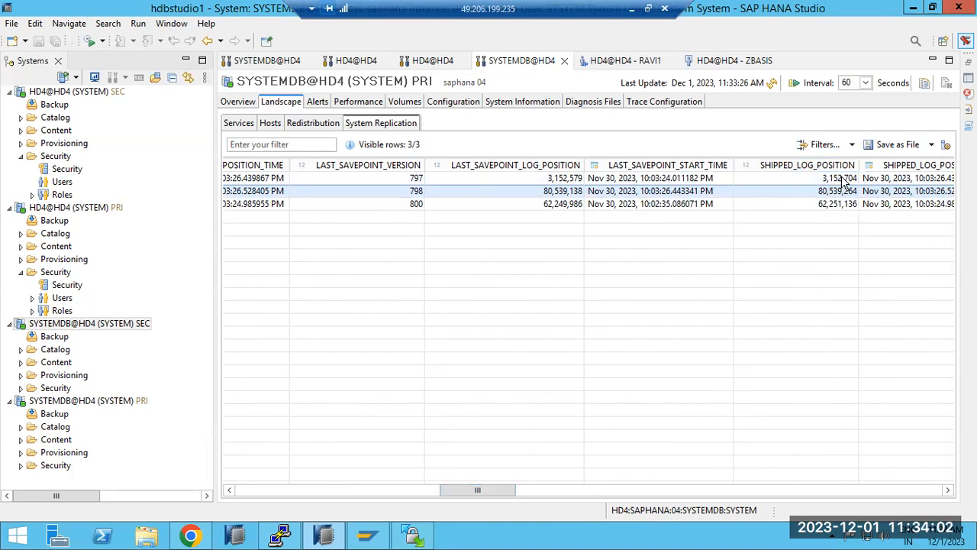
drag(480, 490, 237, 501)
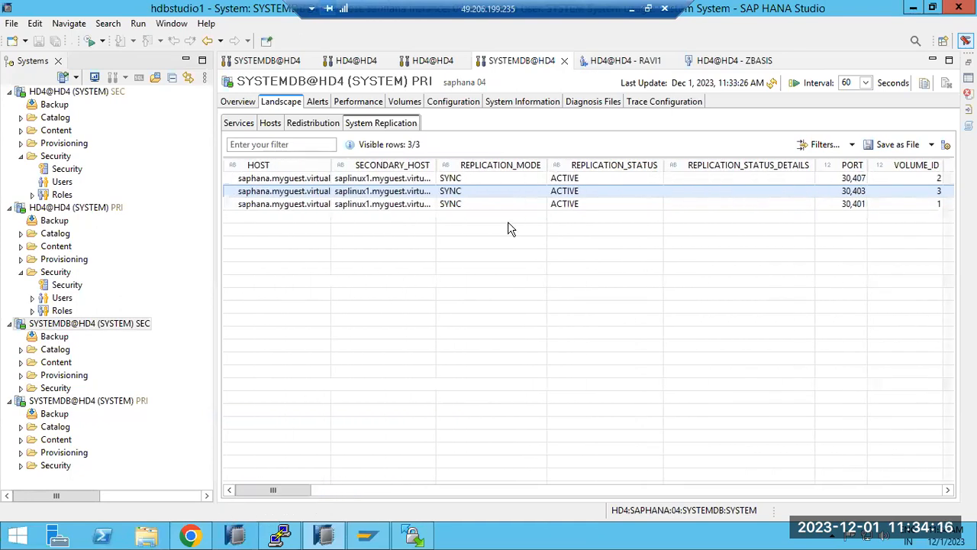
click(467, 178)
drag(304, 485, 235, 493)
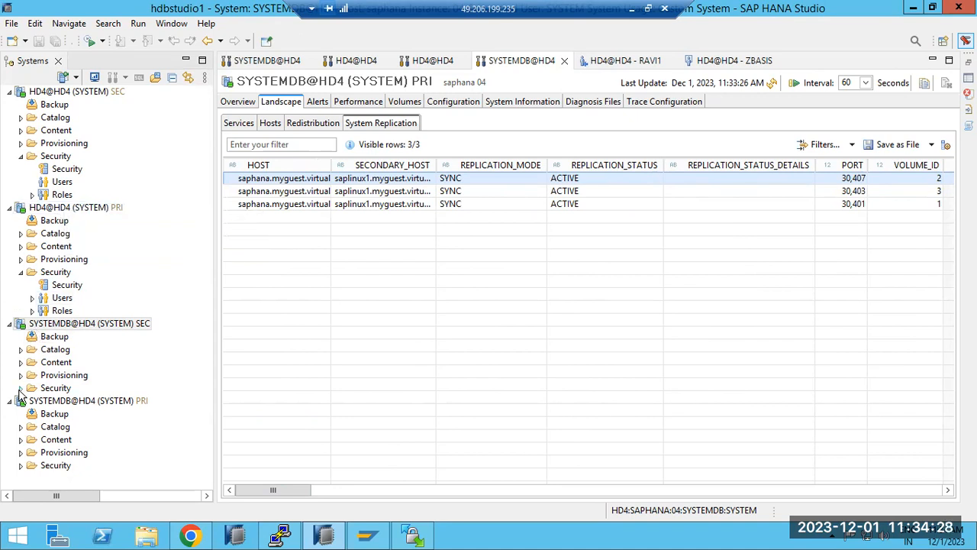
- Try to expand the primary SYSTEMDB's Security folder, then reopen that system and select its replication entry for port 30,407
click(22, 474)
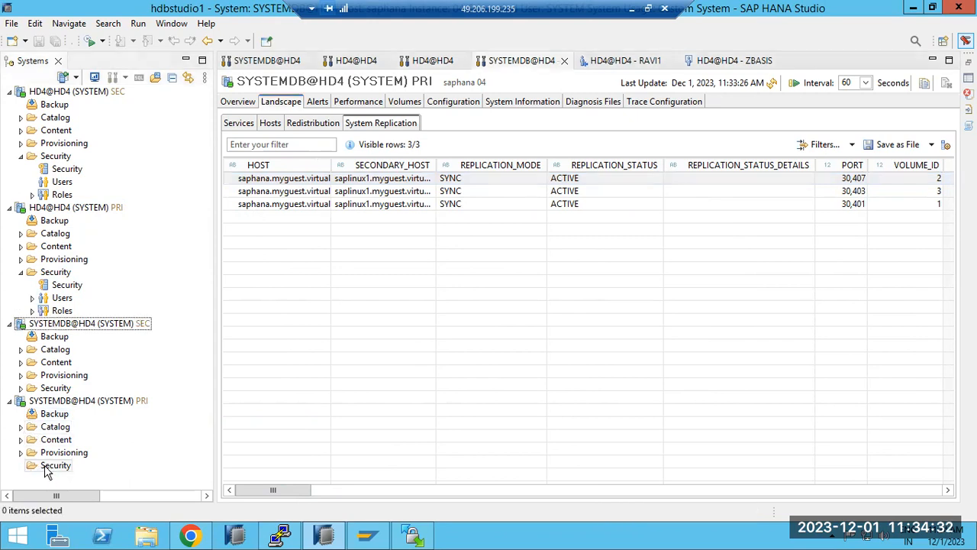
click(61, 402)
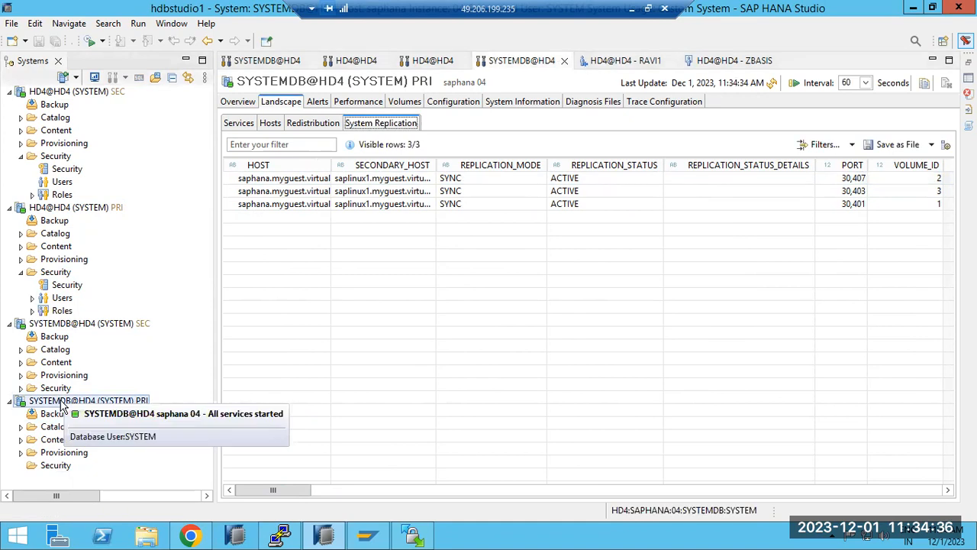
double_click(61, 403)
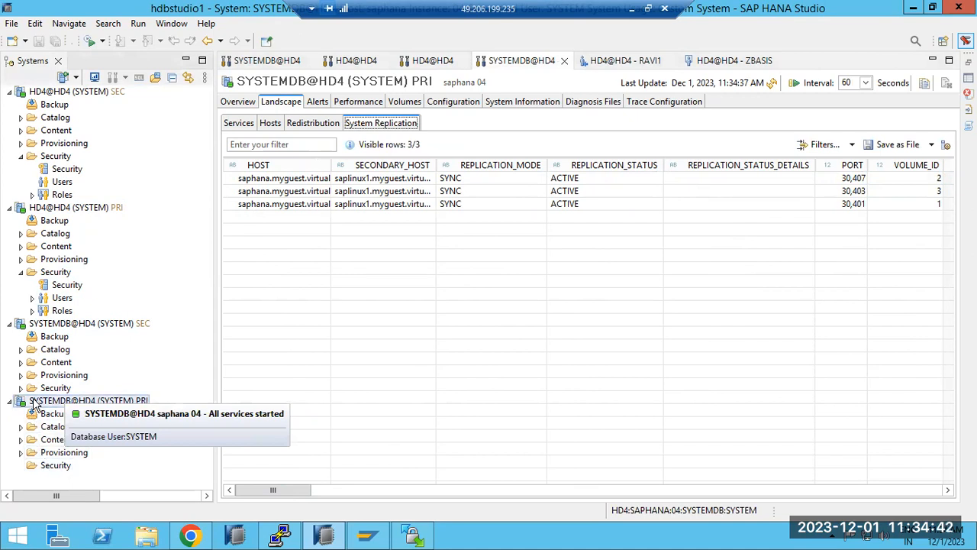
click(384, 184)
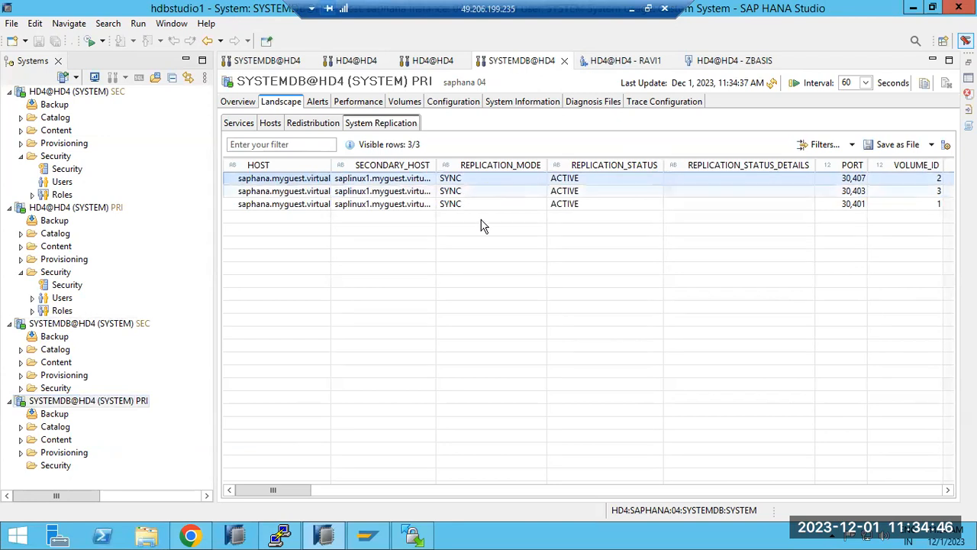
- Review the replication table's site columns and refresh the primary SYSTEMDB's overview to check its system replication status
mouse_move(292, 492)
mouse_down()
mouse_move(563, 492)
mouse_move(307, 493)
mouse_up()
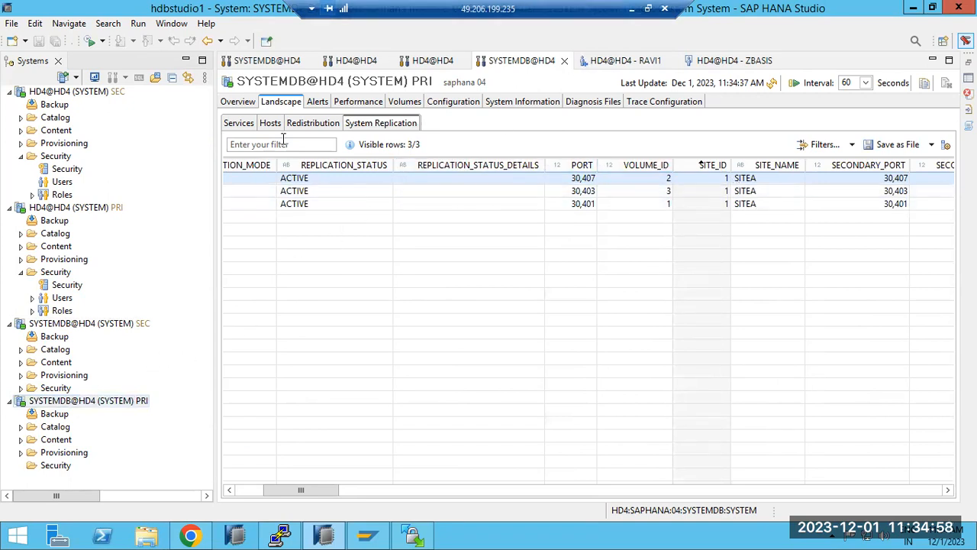
click(239, 102)
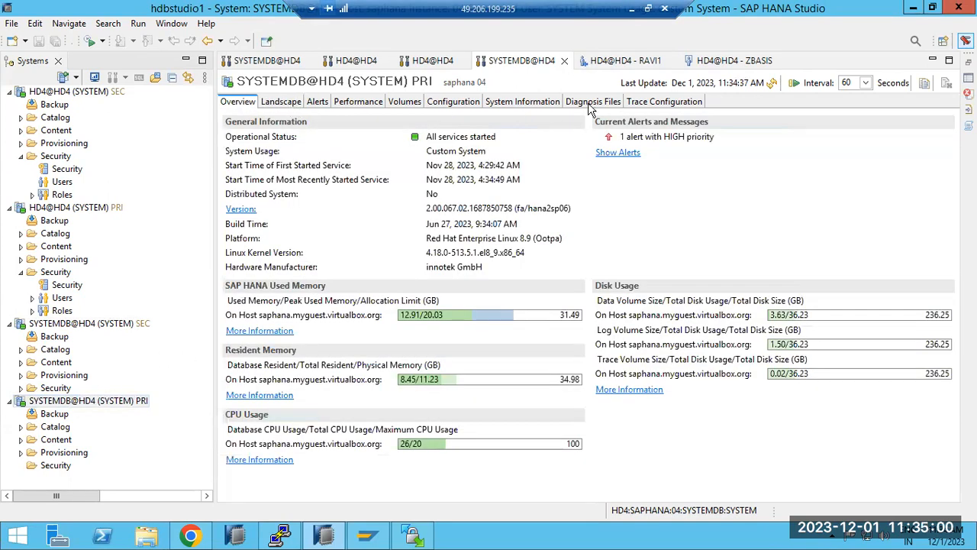
click(772, 82)
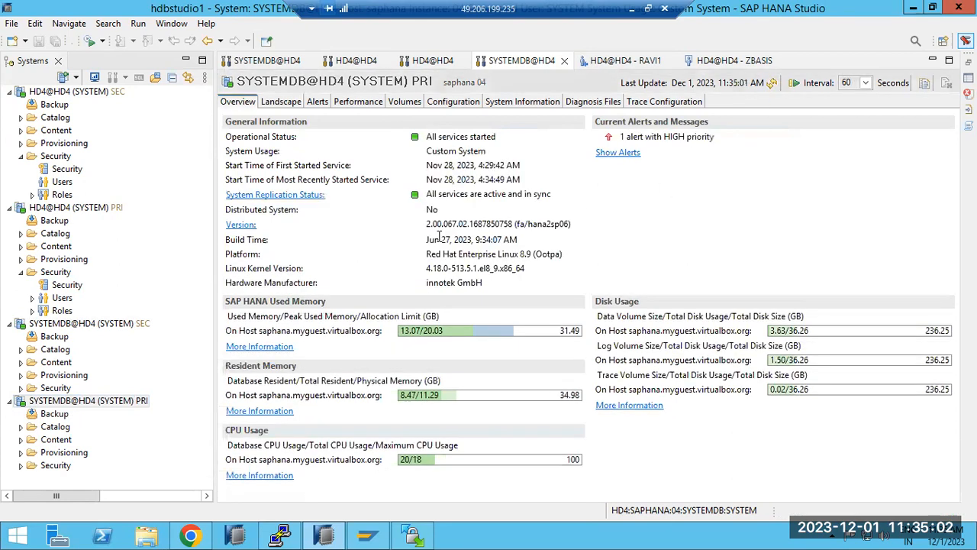
drag(444, 194, 549, 208)
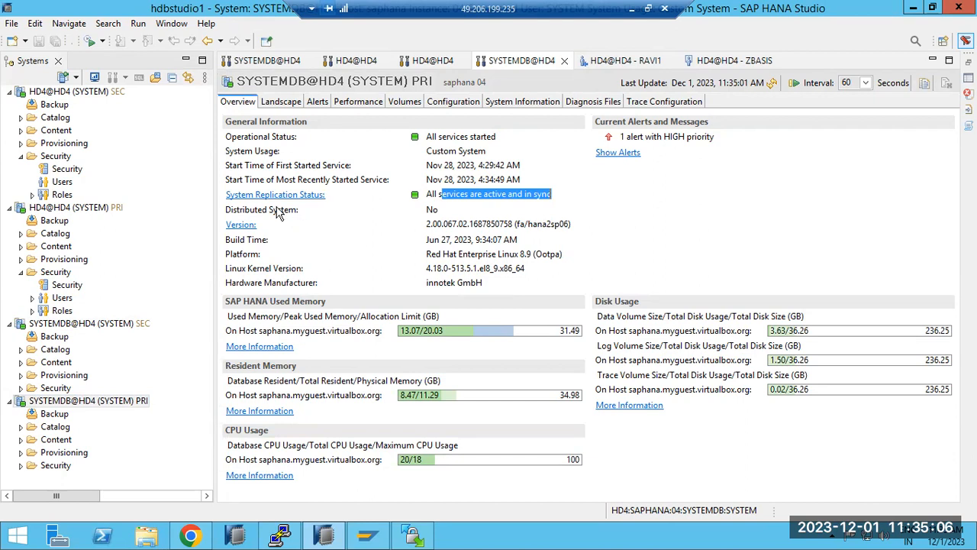
click(622, 214)
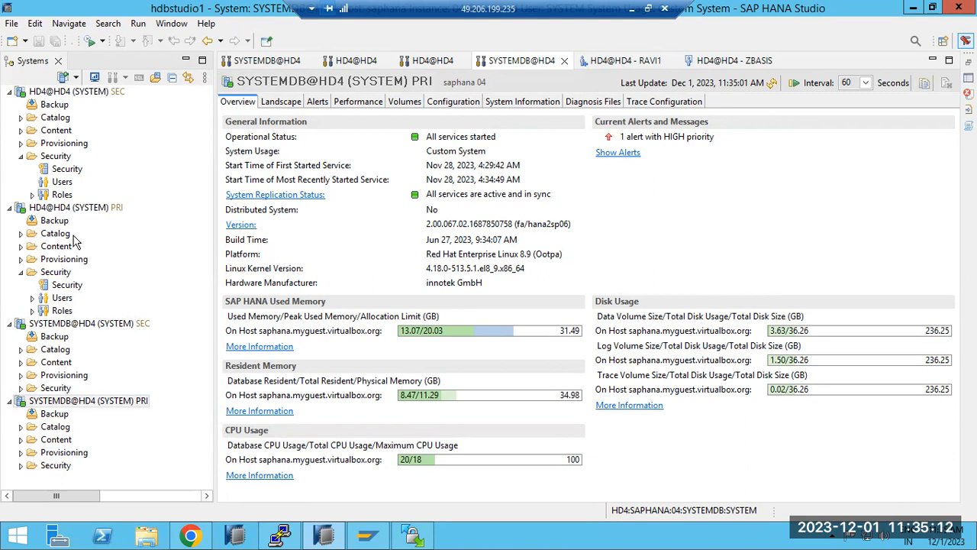
- Check the overviews of the secondary HD4 tenant, the primary SYSTEMDB and the secondary SYSTEMDB
double_click(52, 97)
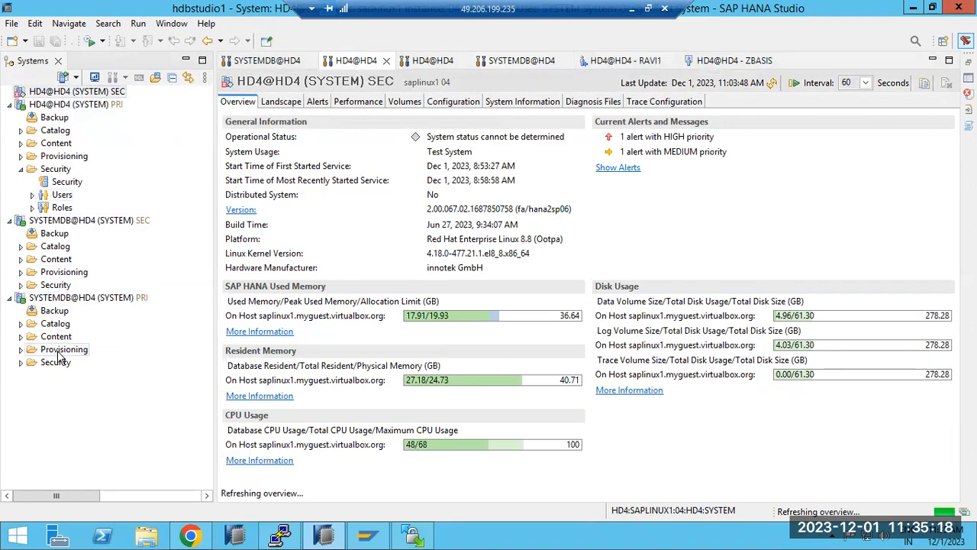
click(73, 300)
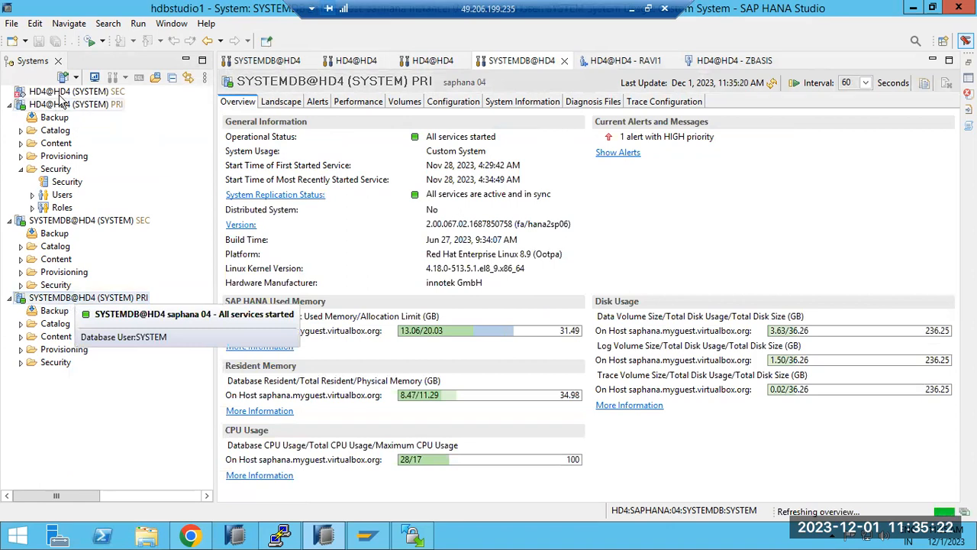
click(88, 222)
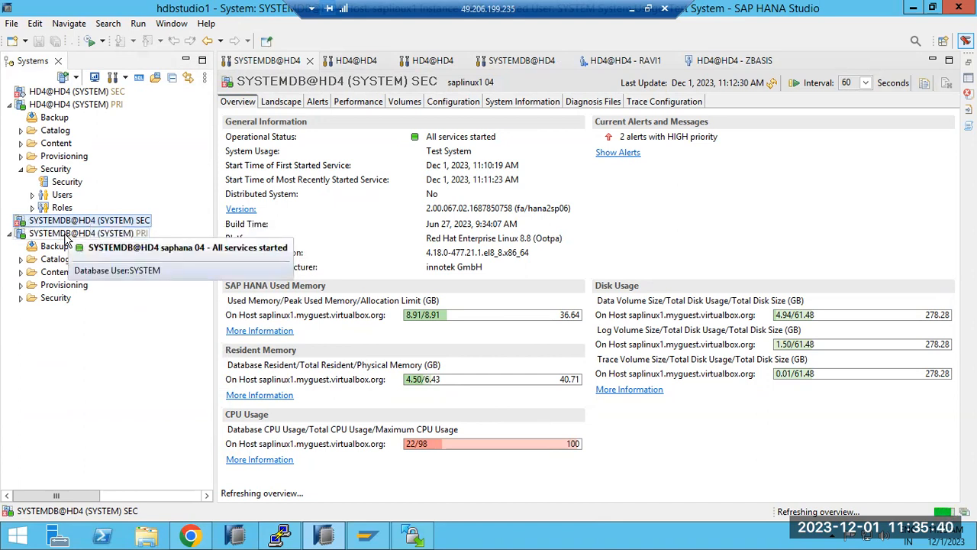
- Create a database user TEST with password authentication in the primary SYSTEMDB, entering and confirming the user's password
click(21, 298)
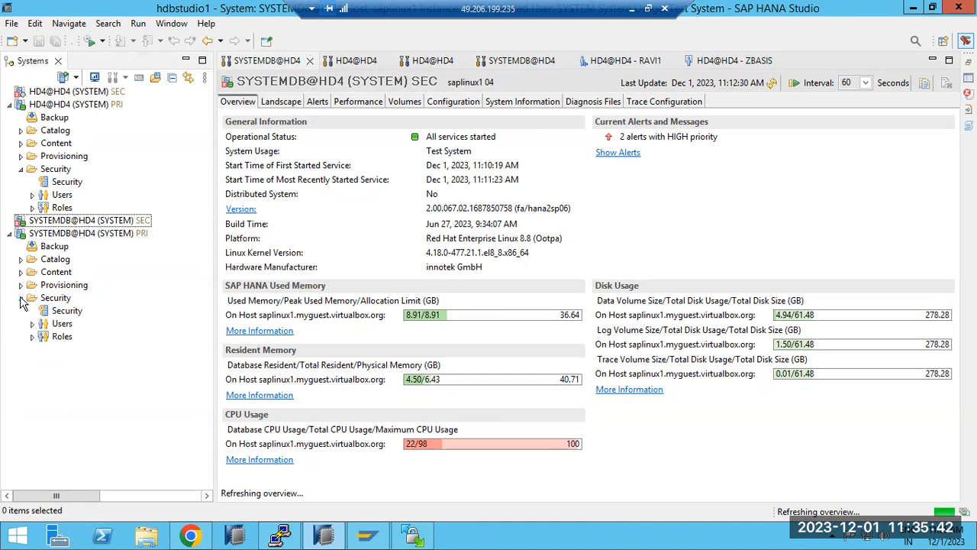
right_click(60, 324)
click(72, 394)
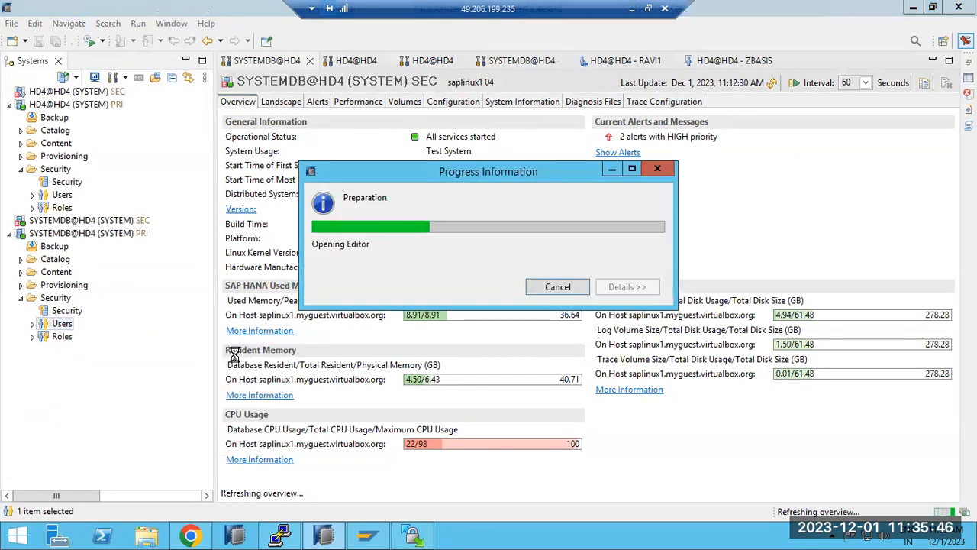
text(TEST)
click(328, 202)
text(••)
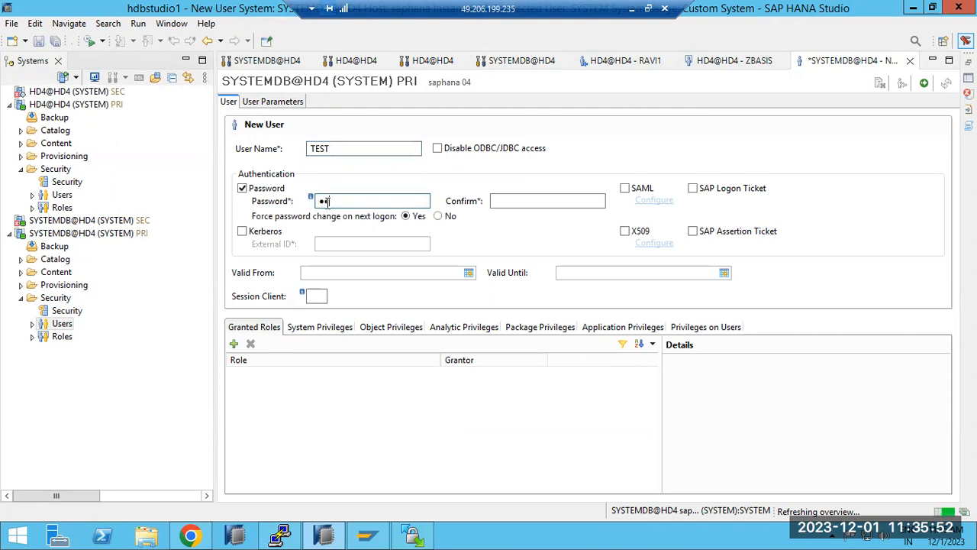
text(••••••••)
key(Tab)
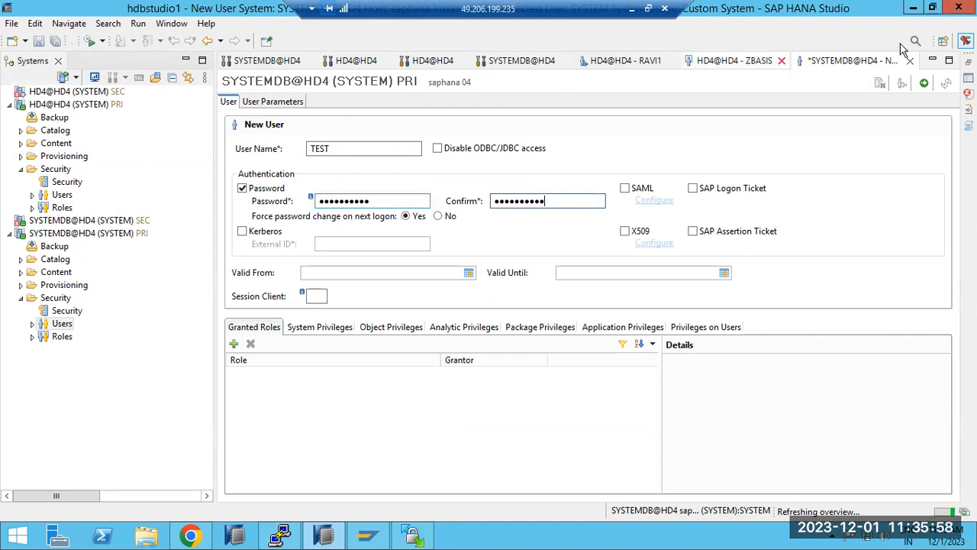
click(925, 82)
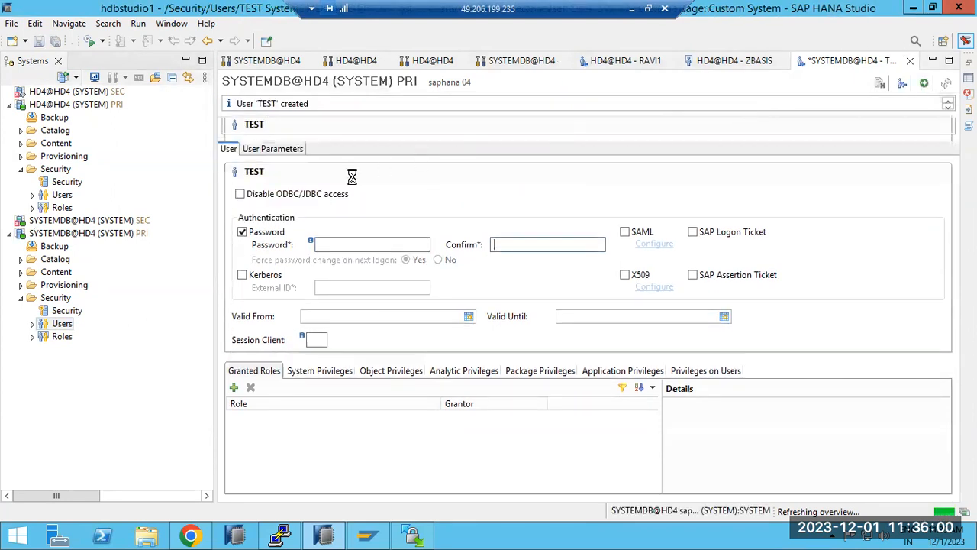
click(33, 196)
click(32, 196)
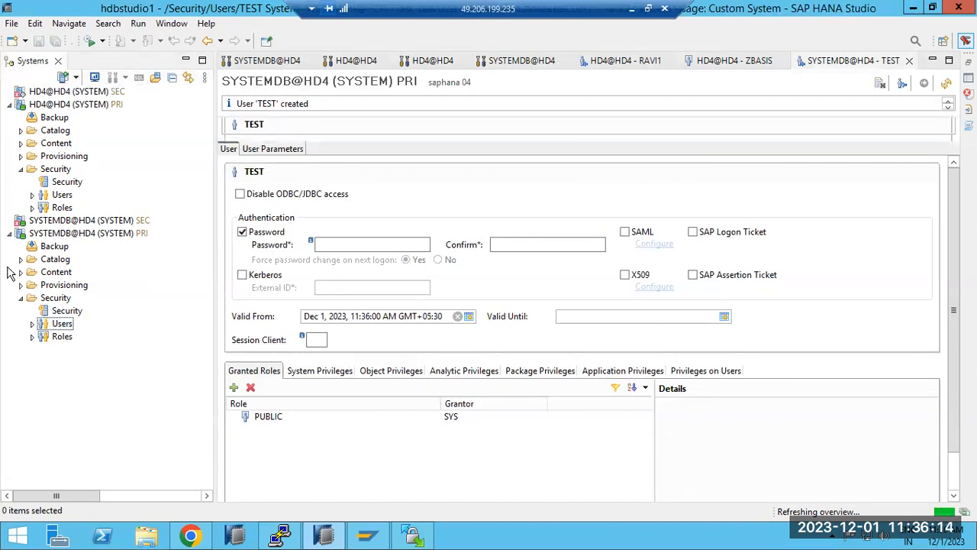
- Open the system replication configuration for the secondary SYSTEMDB, briefly viewing the replication diagram in Paint meanwhile
click(52, 221)
right_click(52, 222)
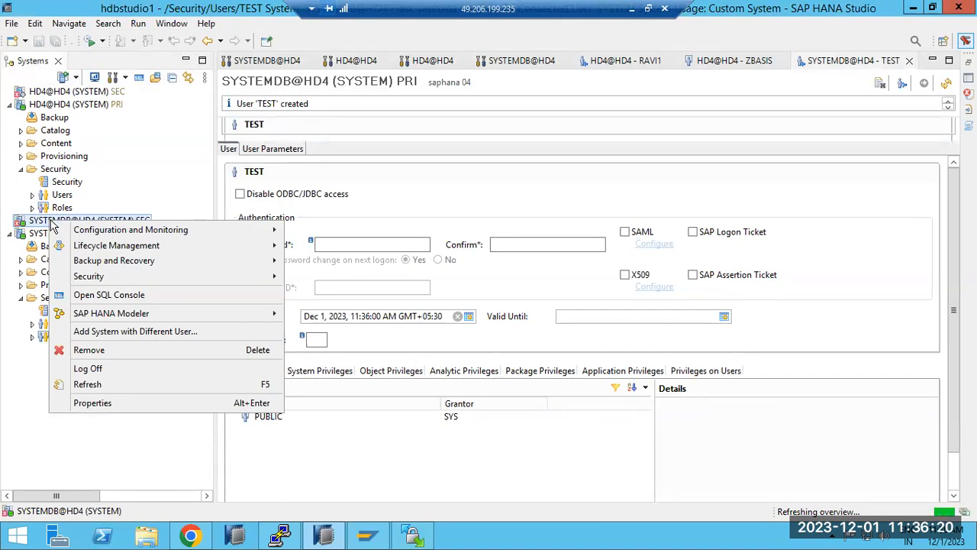
mouse_move(184, 234)
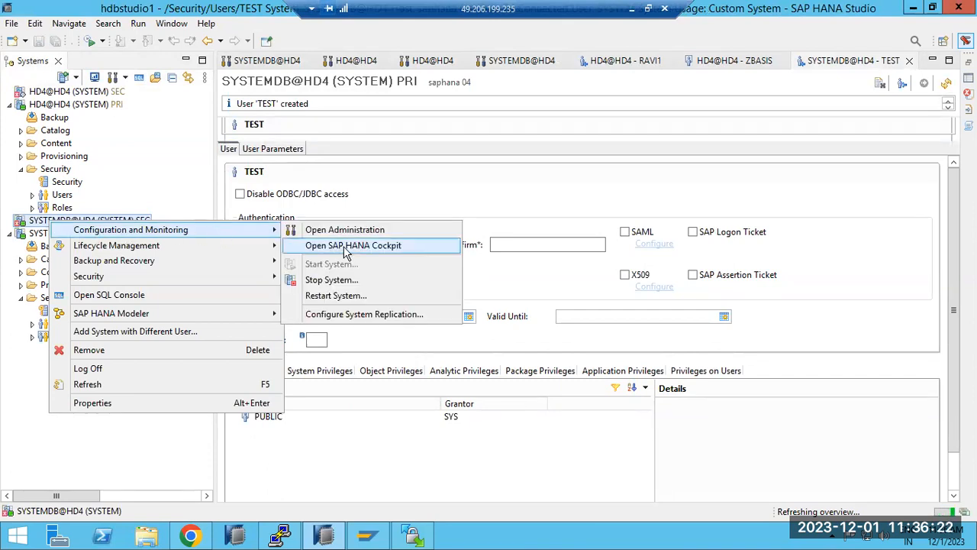
click(371, 317)
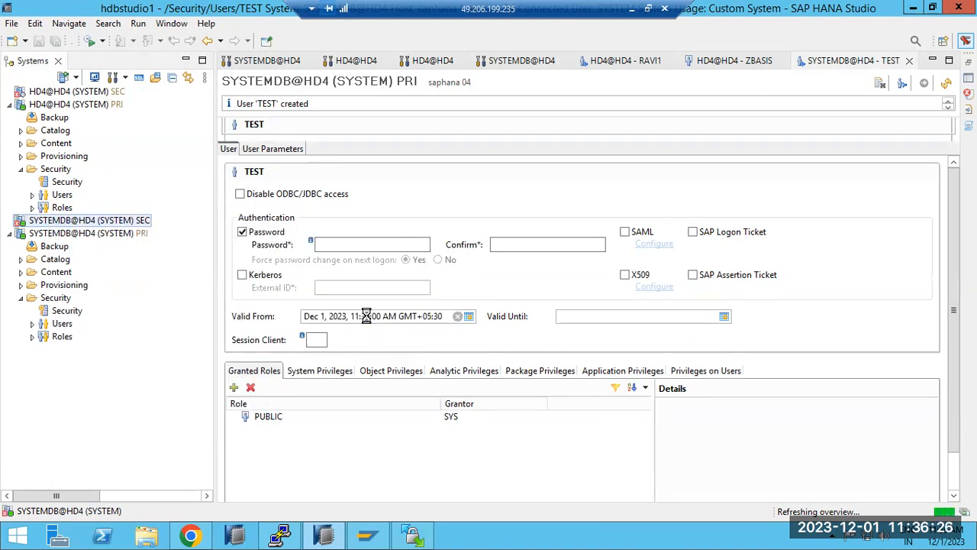
mouse_move(51, 223)
click(631, 9)
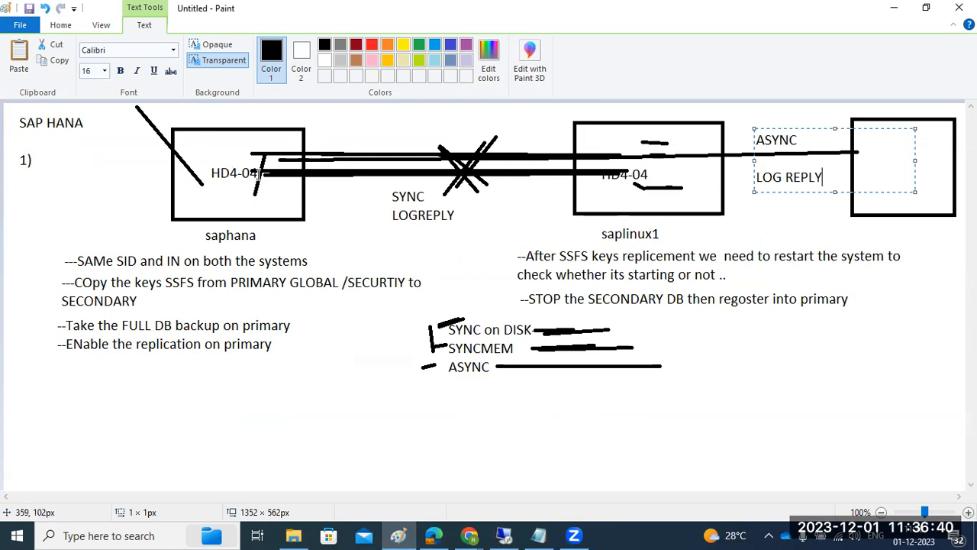
click(505, 536)
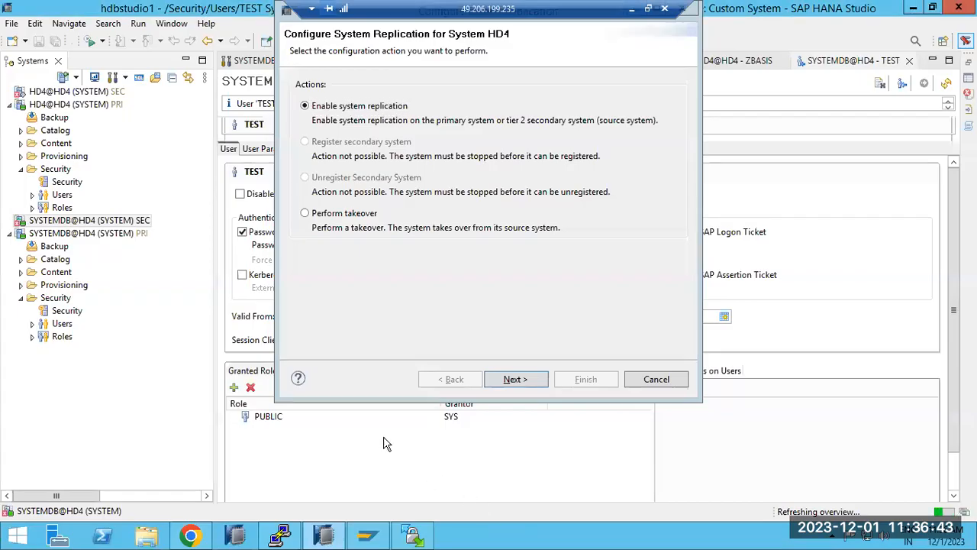
- Choose the takeover action and run it for secondary host saplinux1, instance number 04
click(306, 214)
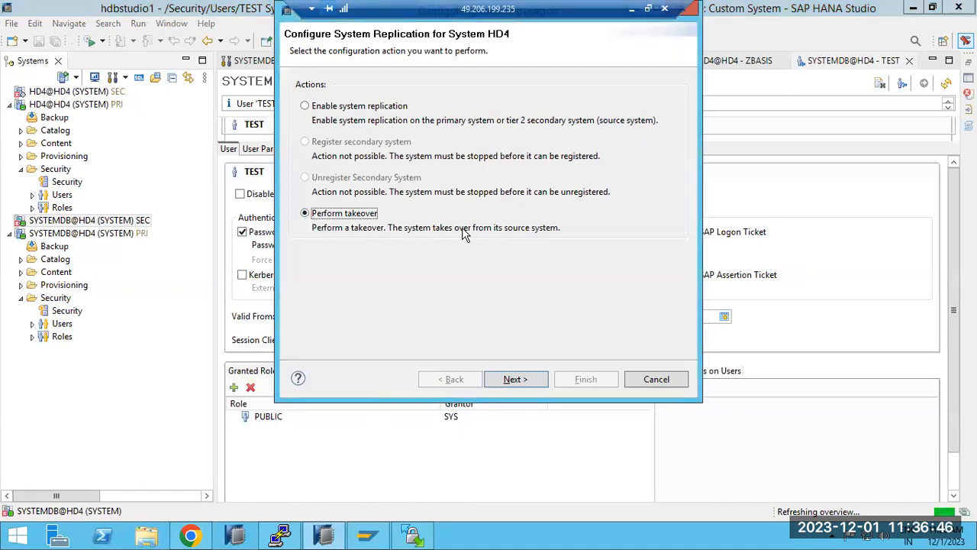
click(529, 384)
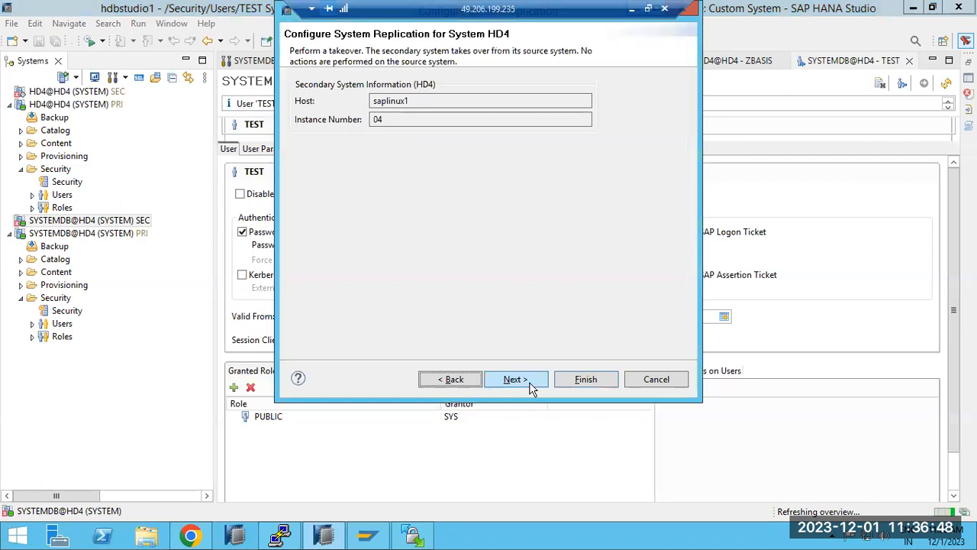
click(530, 384)
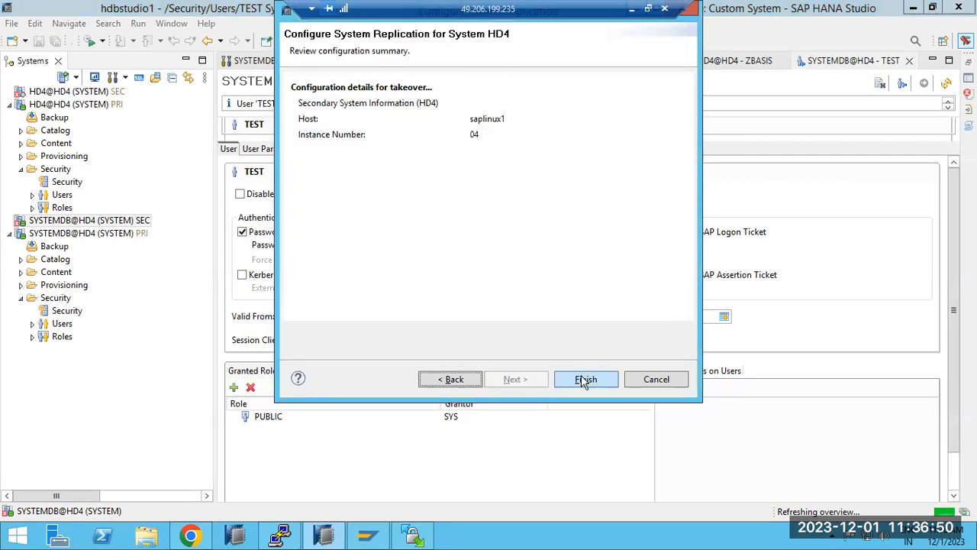
click(585, 380)
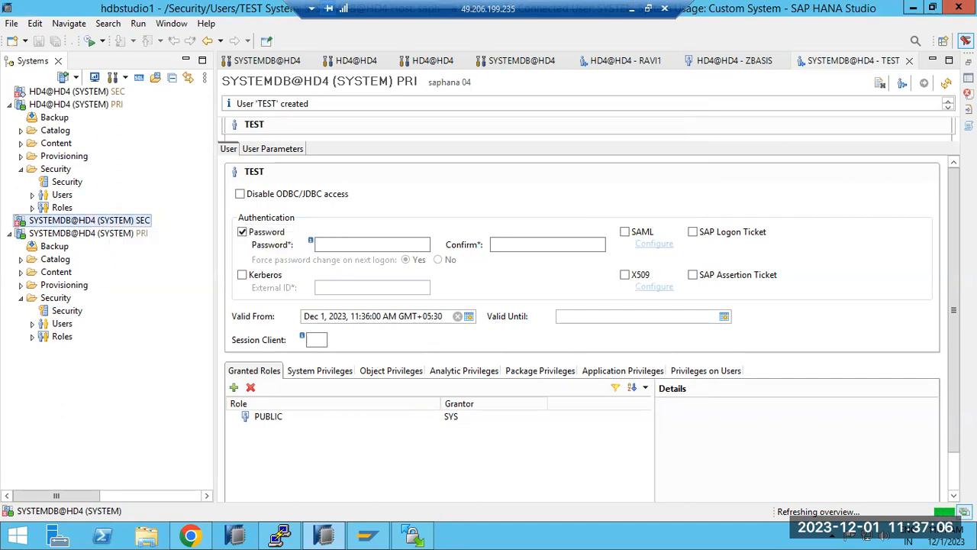
- Monitor the takeover among the running background operations, reopening the secondary SYSTEMDB's overview between checks
click(963, 511)
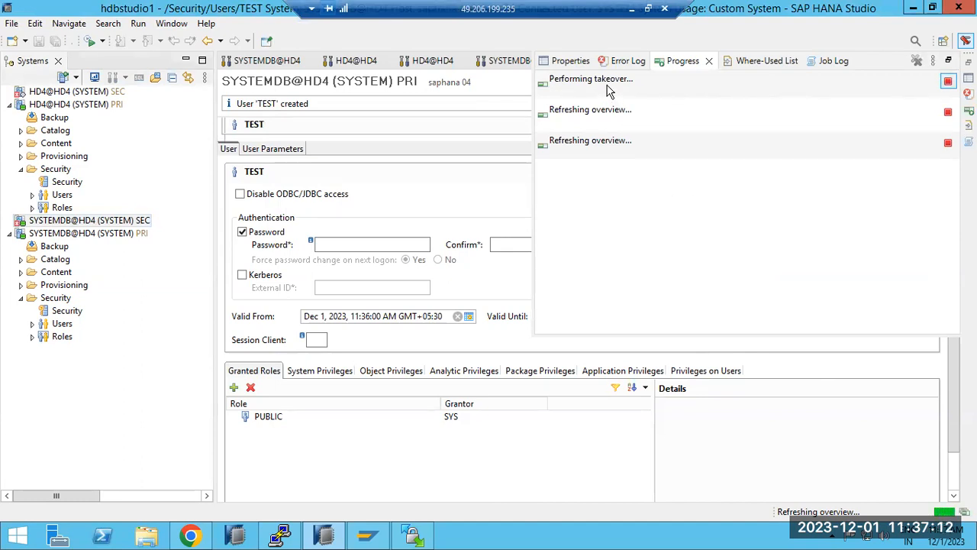
click(50, 222)
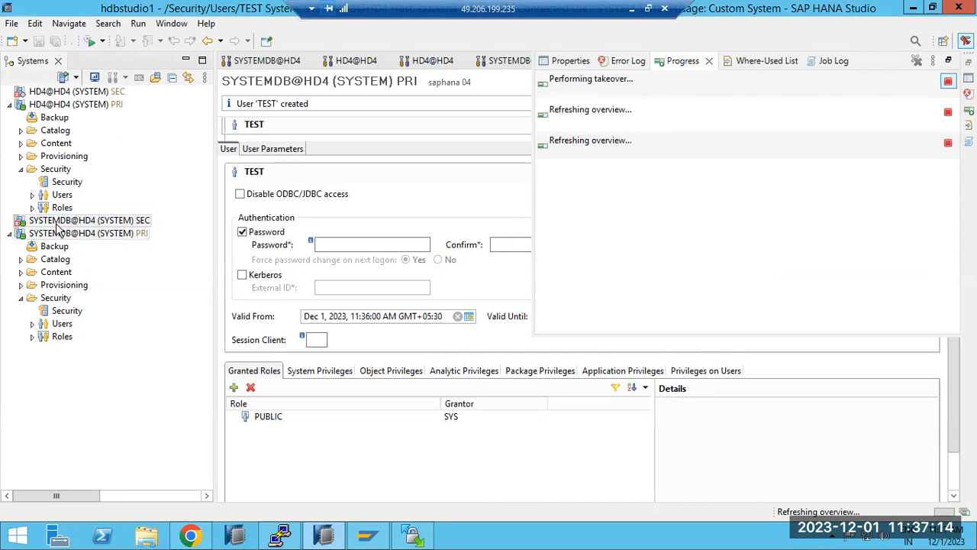
double_click(52, 221)
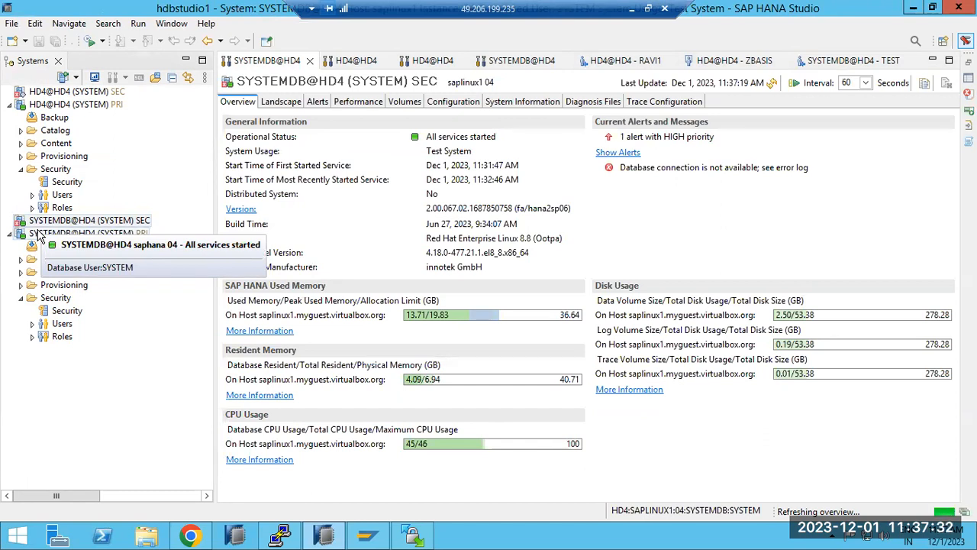
click(965, 511)
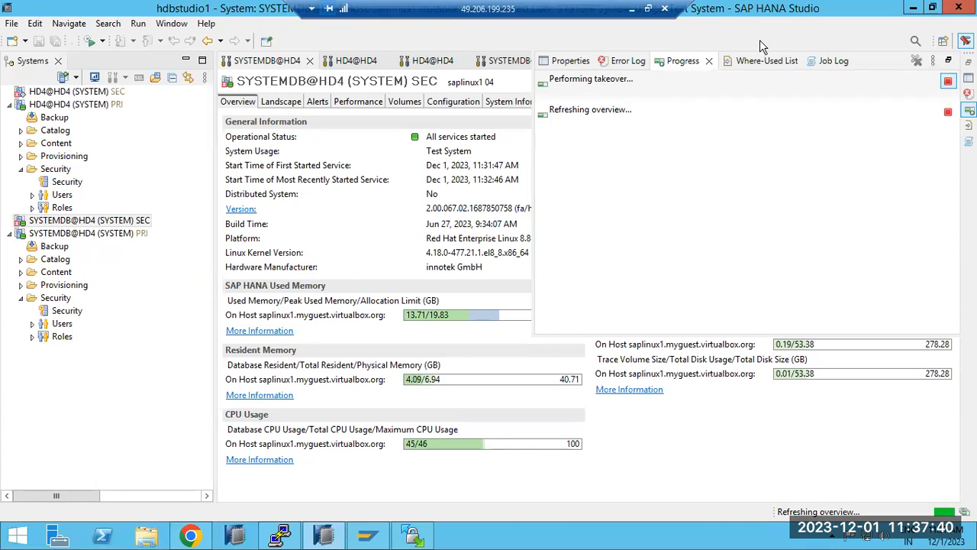
- Review the secondary and primary HD4 tenants' overviews and recheck the background operations for the takeover
click(347, 67)
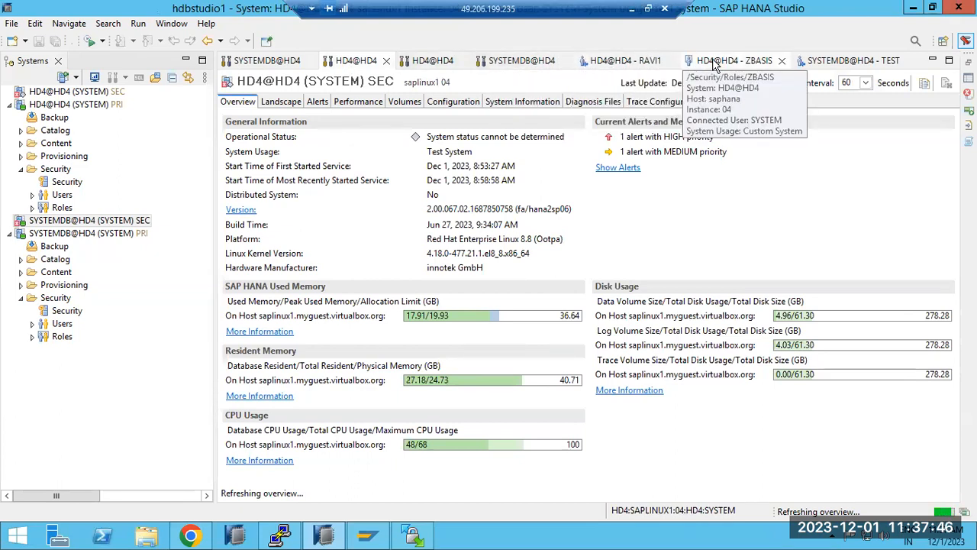
click(430, 66)
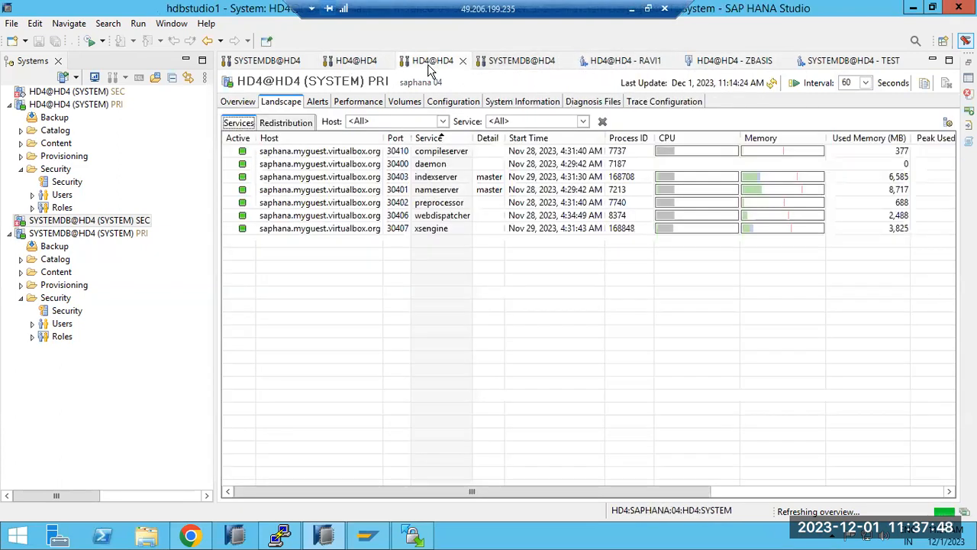
click(228, 106)
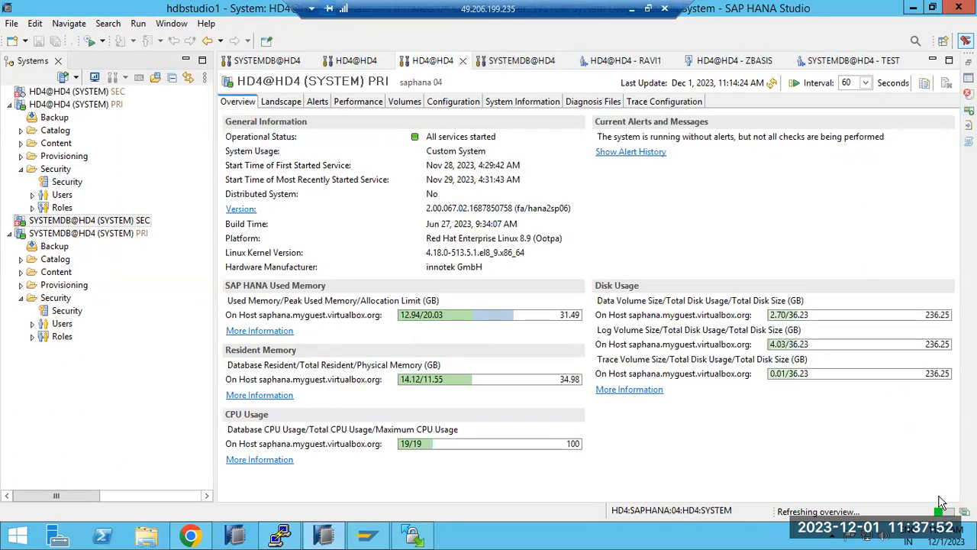
click(963, 512)
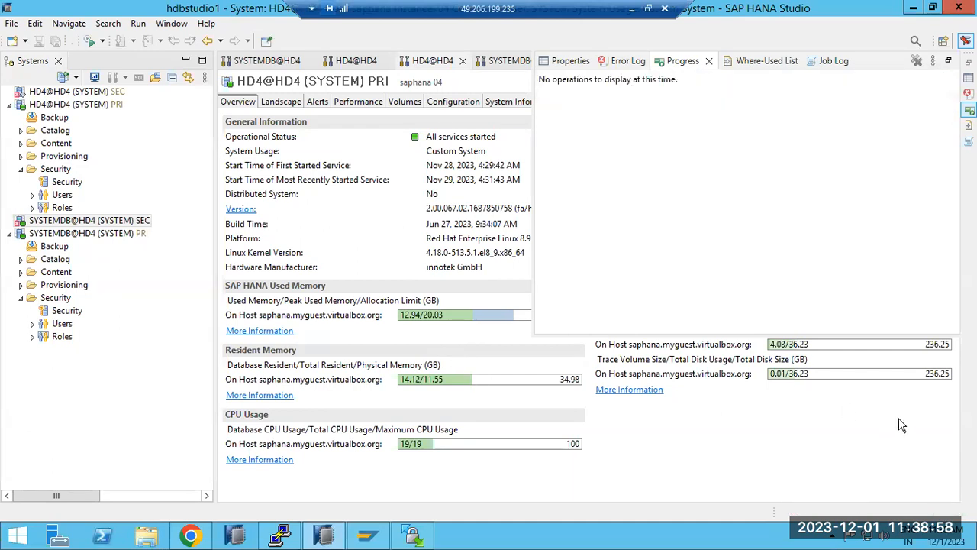
- Reopen the secondary SYSTEMDB on saplinux1, list its database users and select TEST
double_click(67, 220)
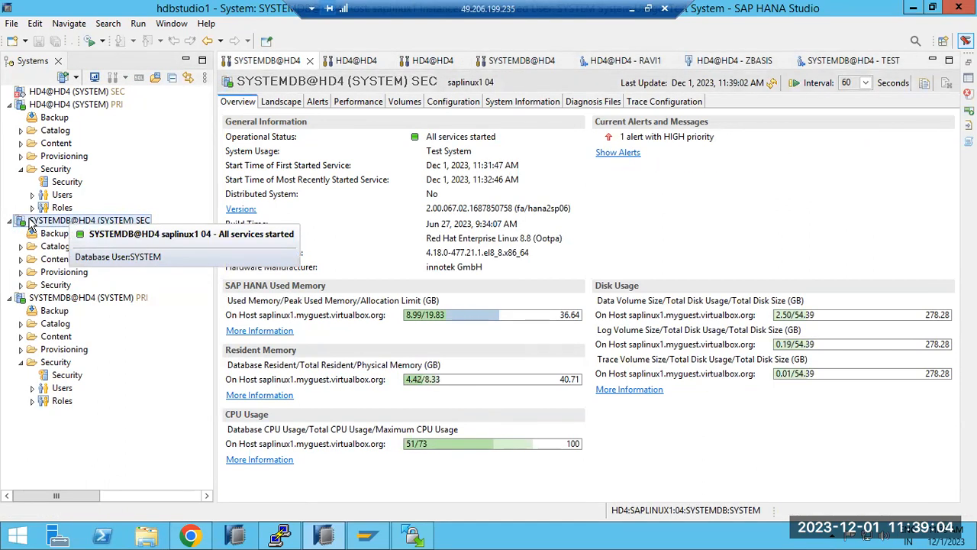
click(20, 284)
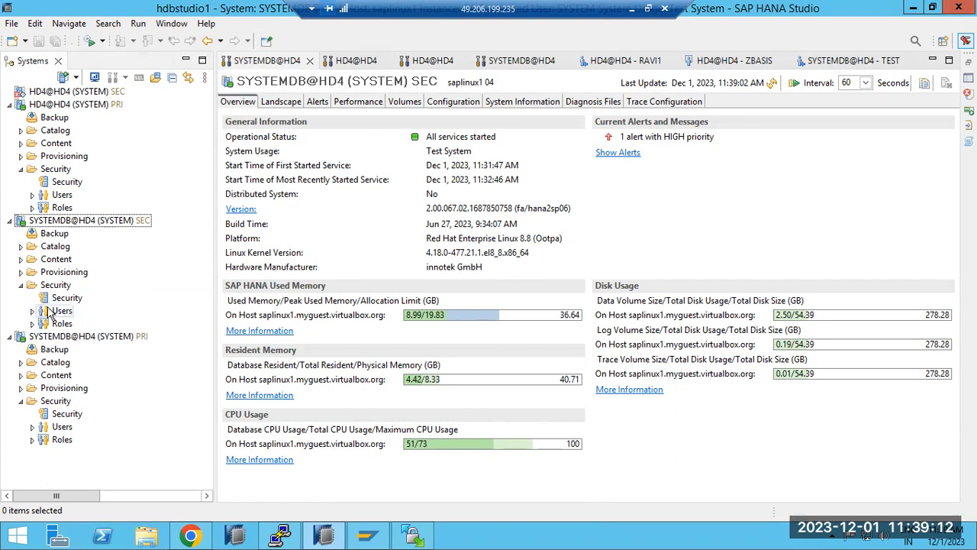
click(31, 311)
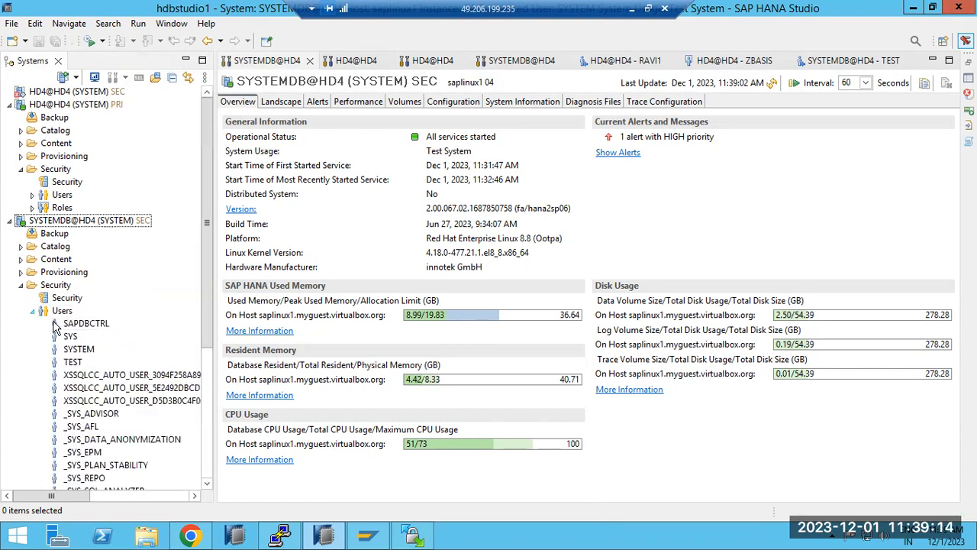
click(77, 364)
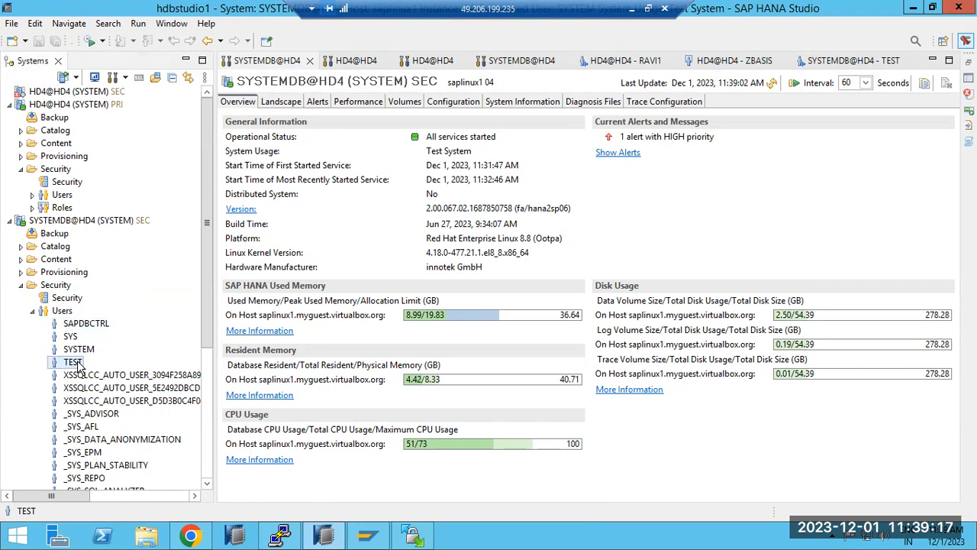
- Open the secondary HD4 tenant on saplinux1, list its database users and select the custom user created on the primary
click(21, 284)
click(36, 91)
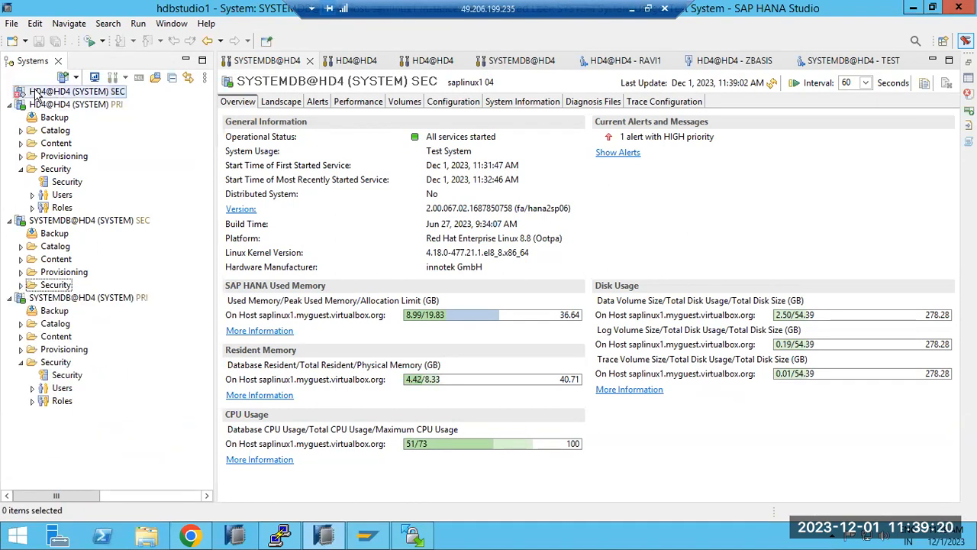
double_click(36, 92)
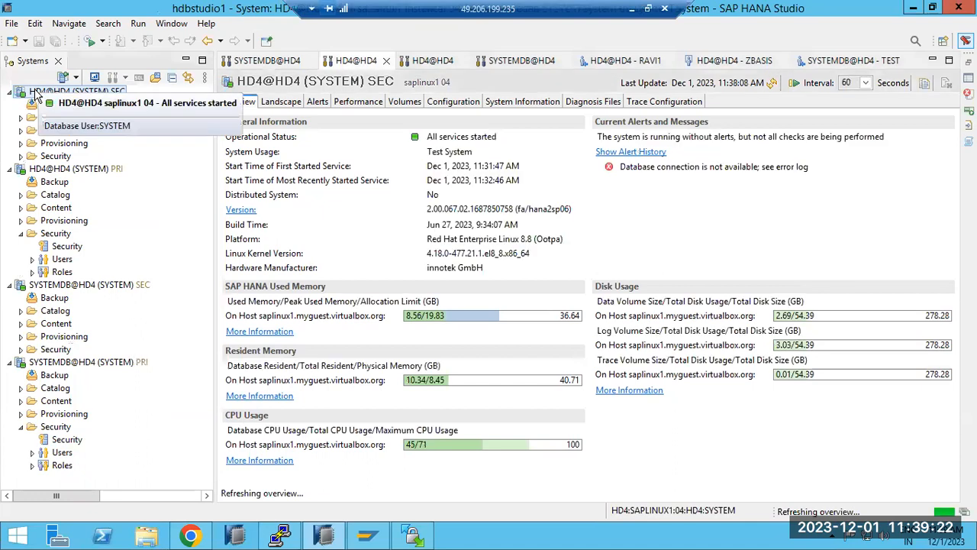
click(20, 156)
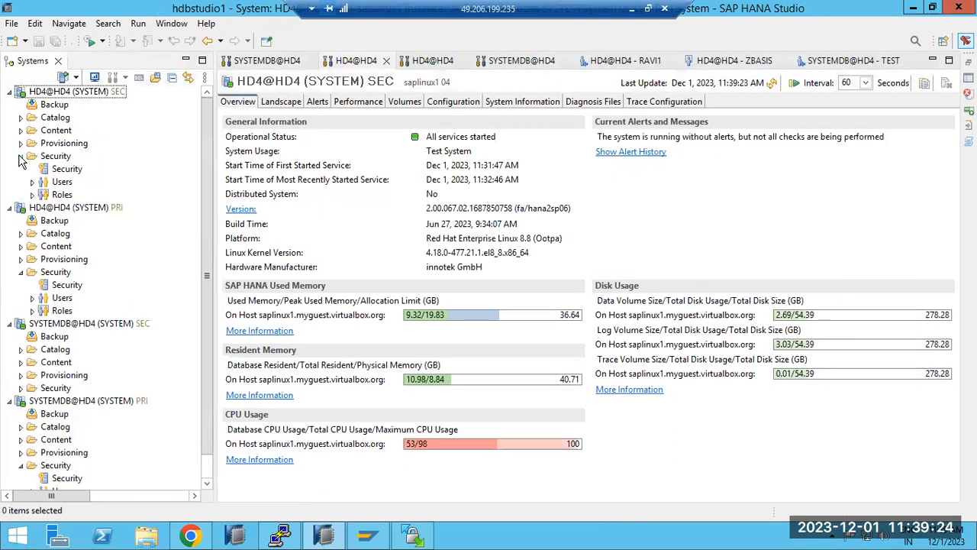
click(32, 181)
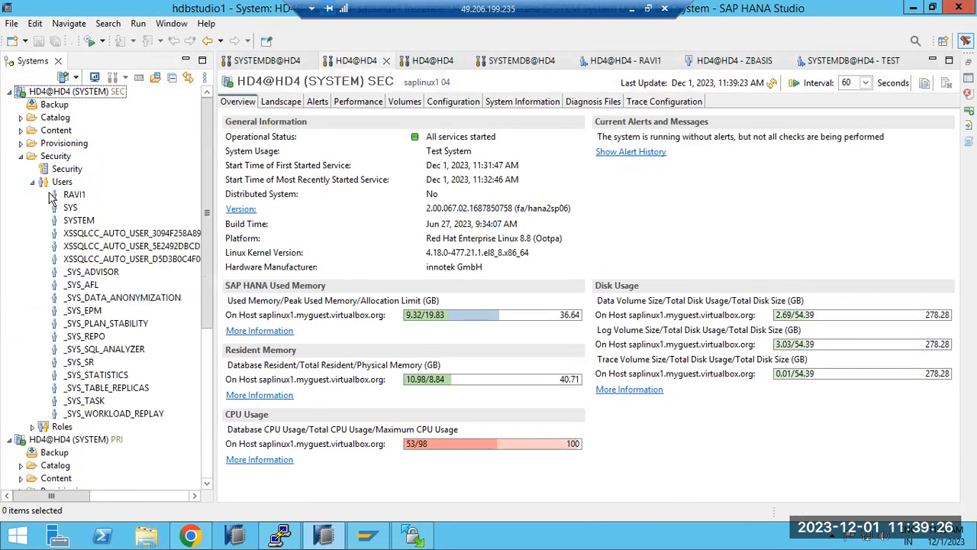
click(82, 195)
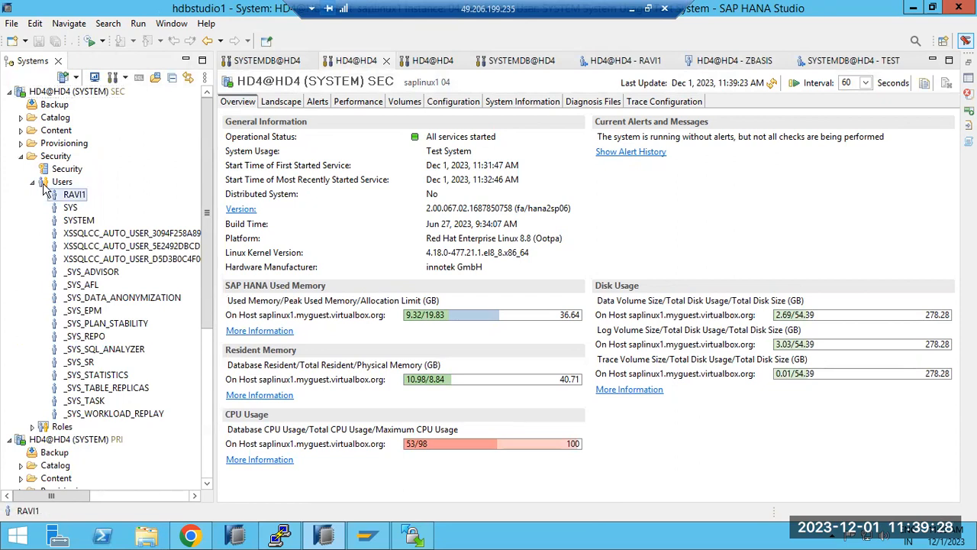
- Look up the ZBASIS role among the secondary HD4 tenant's roles, then collapse its Security folder
click(32, 182)
click(32, 196)
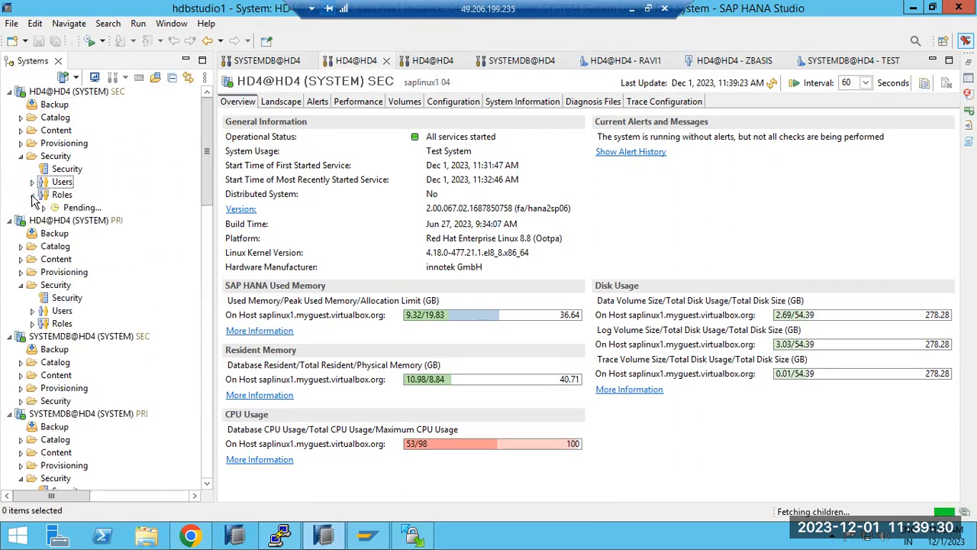
scroll(100, 397, down, 6)
scroll(102, 412, down, 10)
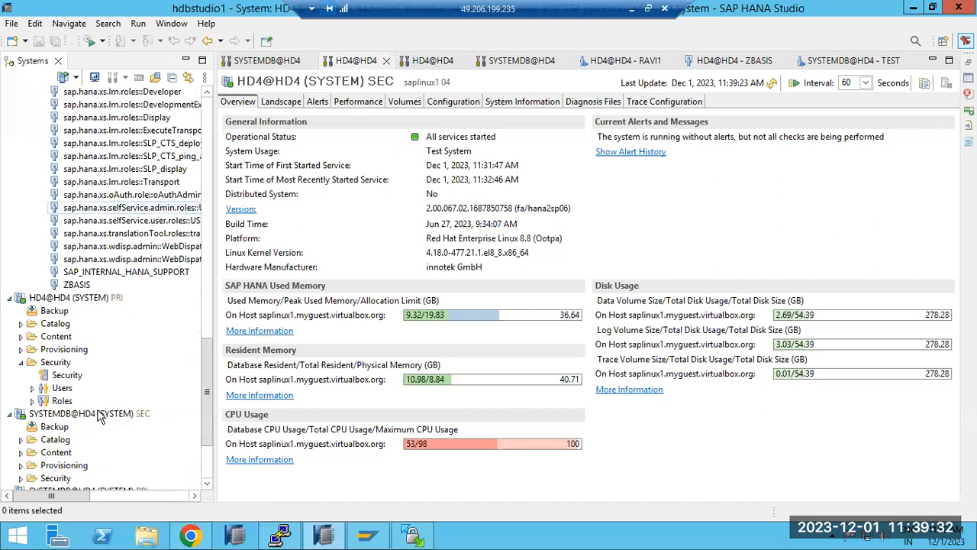
click(76, 169)
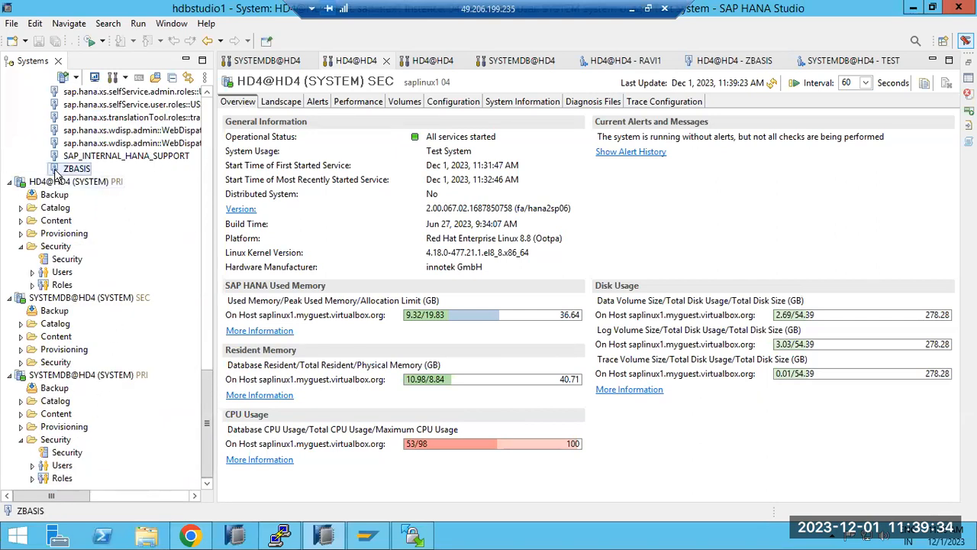
scroll(53, 174, up, 5)
scroll(54, 174, up, 5)
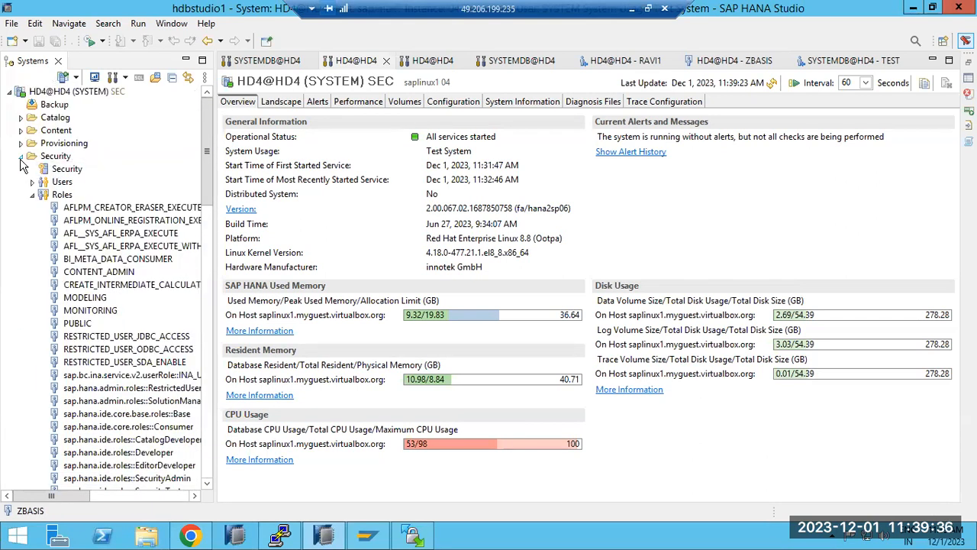
click(20, 157)
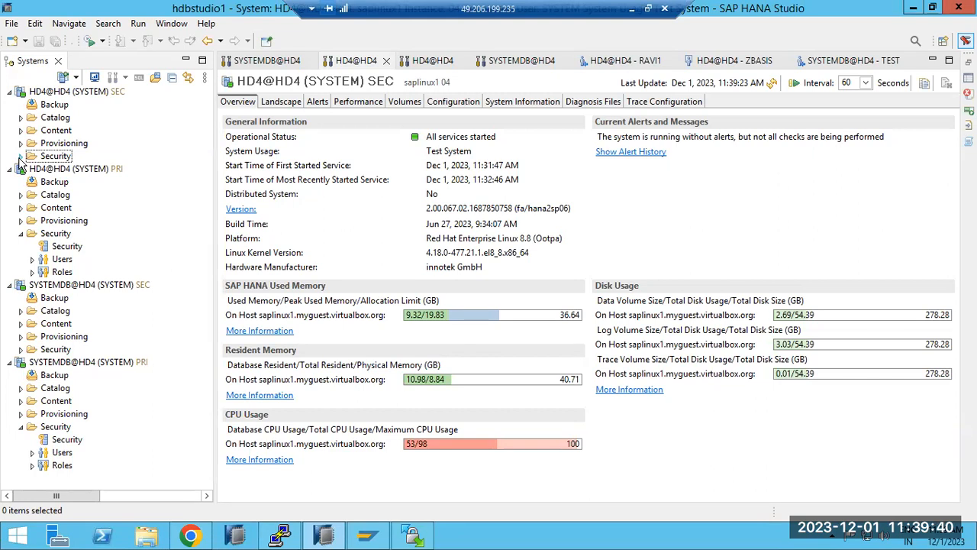
- Open the primary SYSTEMDB on saphana, refresh its system replication status and check its redistribution operations before returning to the overview
double_click(75, 363)
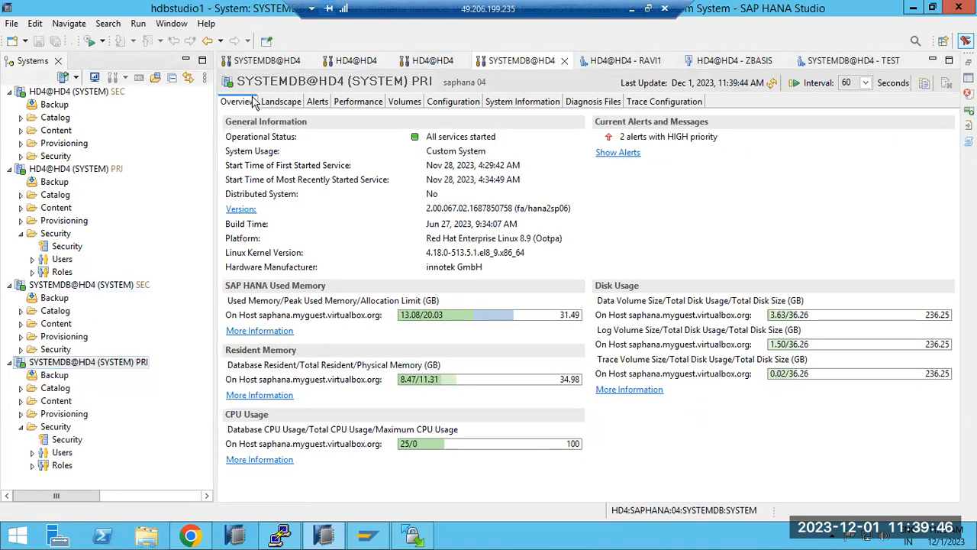
click(287, 102)
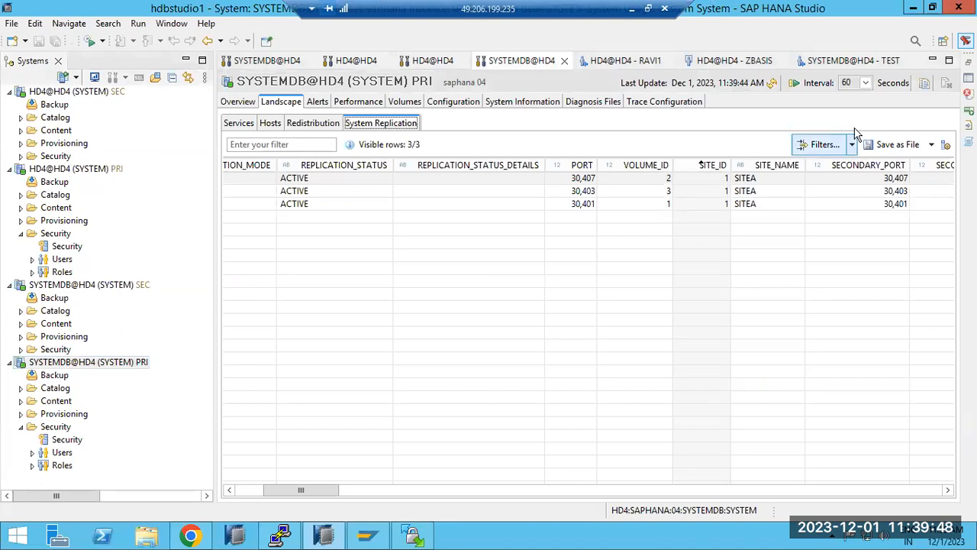
click(773, 83)
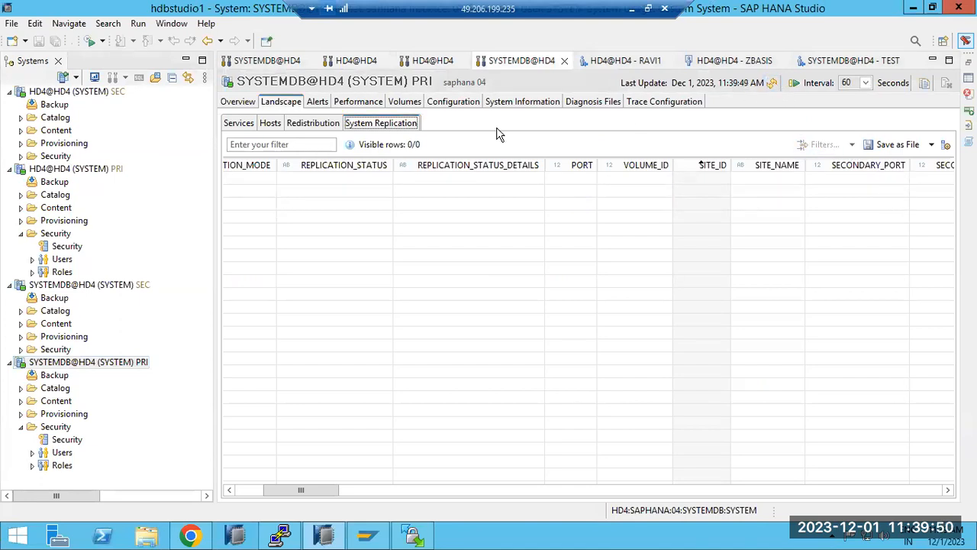
click(301, 126)
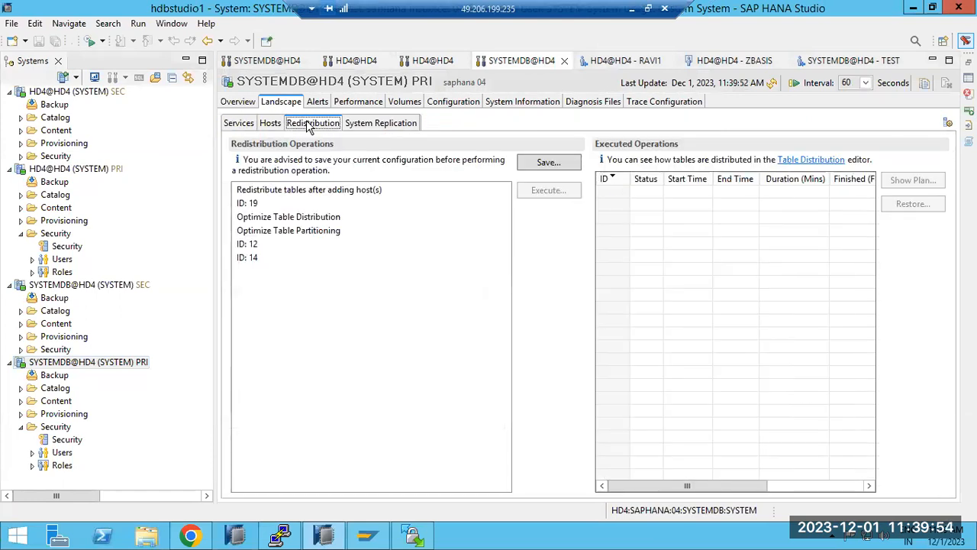
click(237, 104)
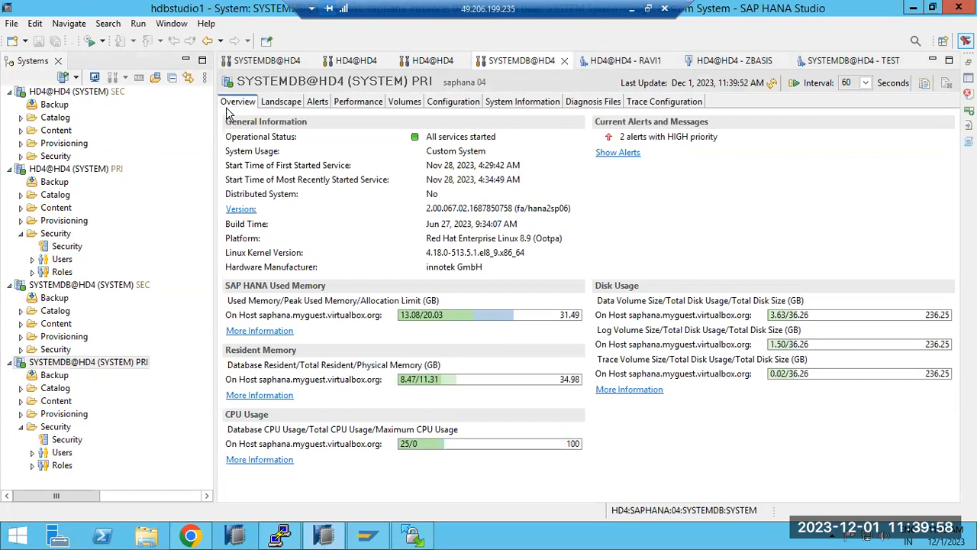
- Collapse all four HD4 and SYSTEMDB system entries in the systems tree
click(9, 91)
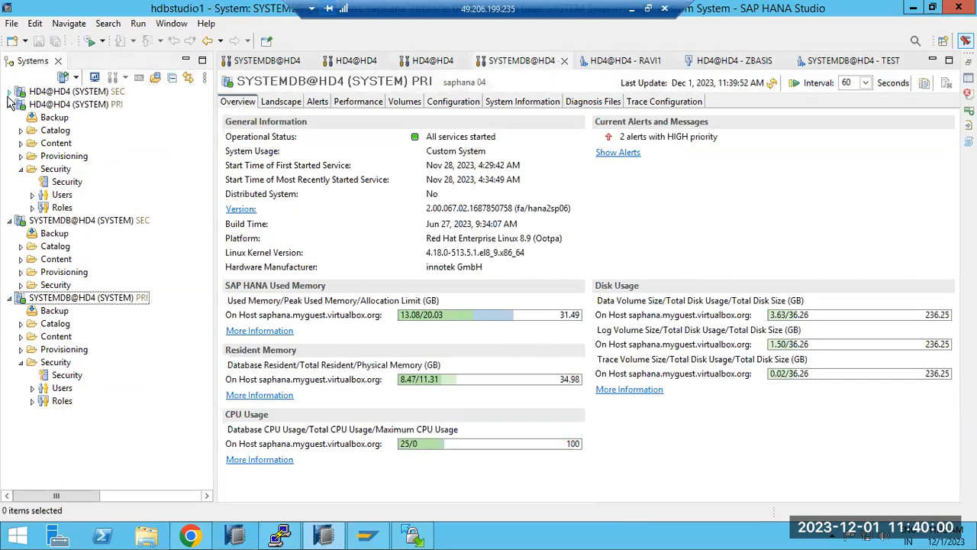
click(9, 103)
click(9, 116)
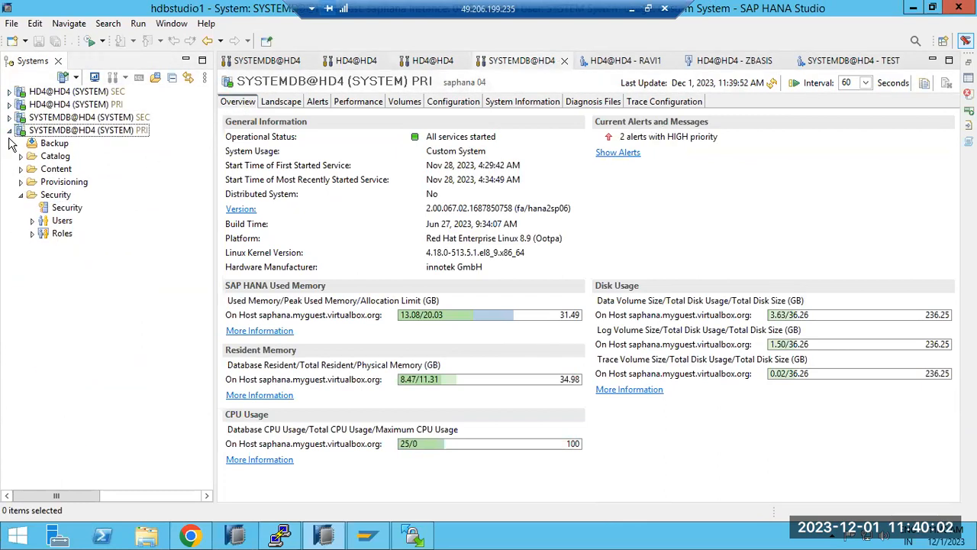
click(10, 130)
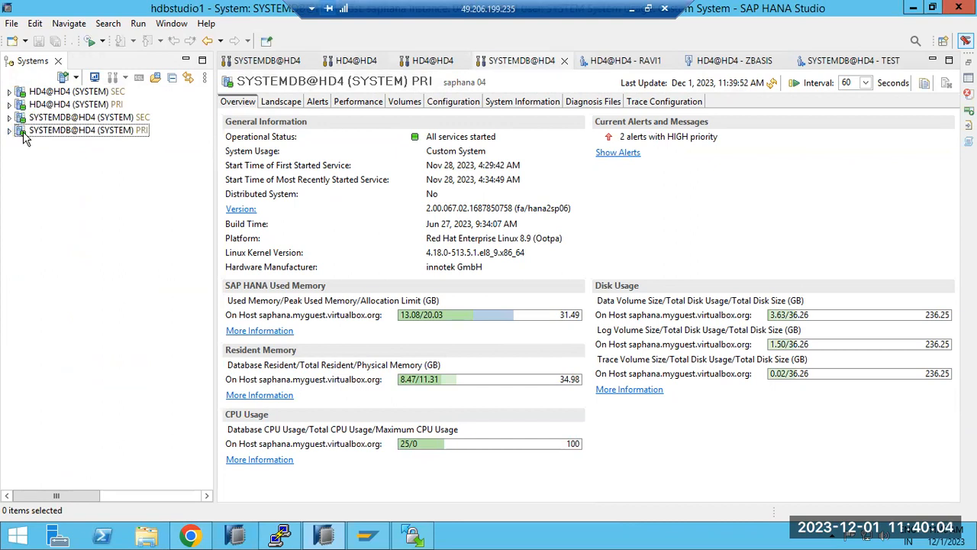
- Review the primary SYSTEMDB's overview, then open the secondary SYSTEMDB and display its current alerts
click(46, 131)
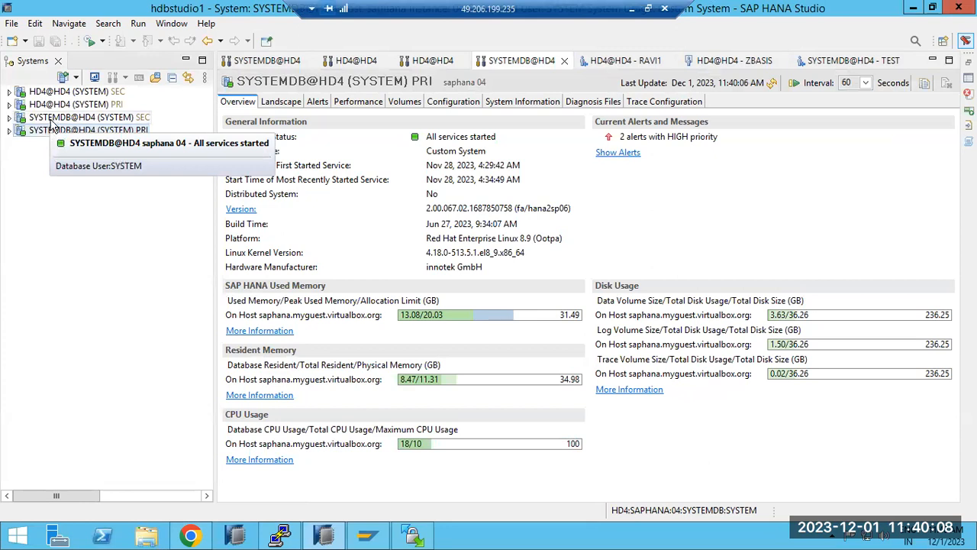
click(55, 118)
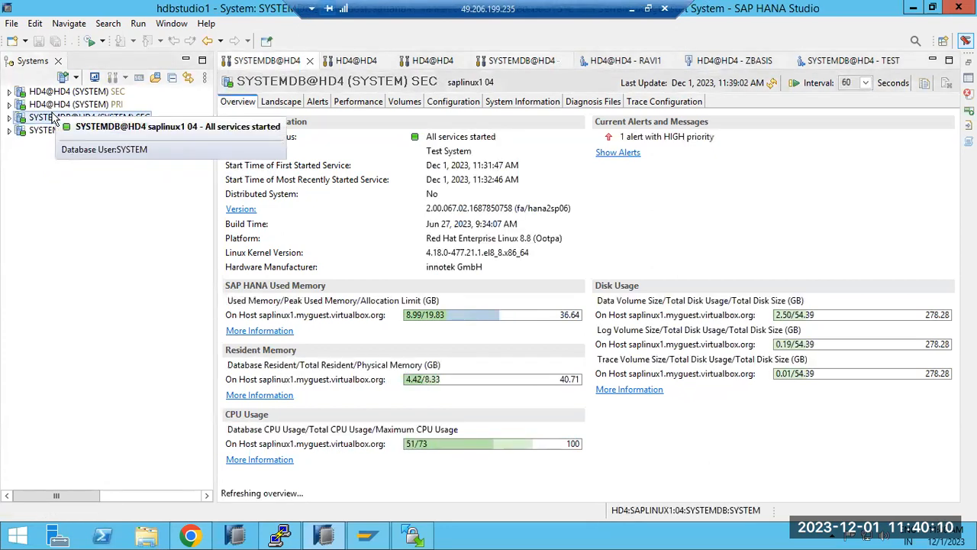
click(611, 154)
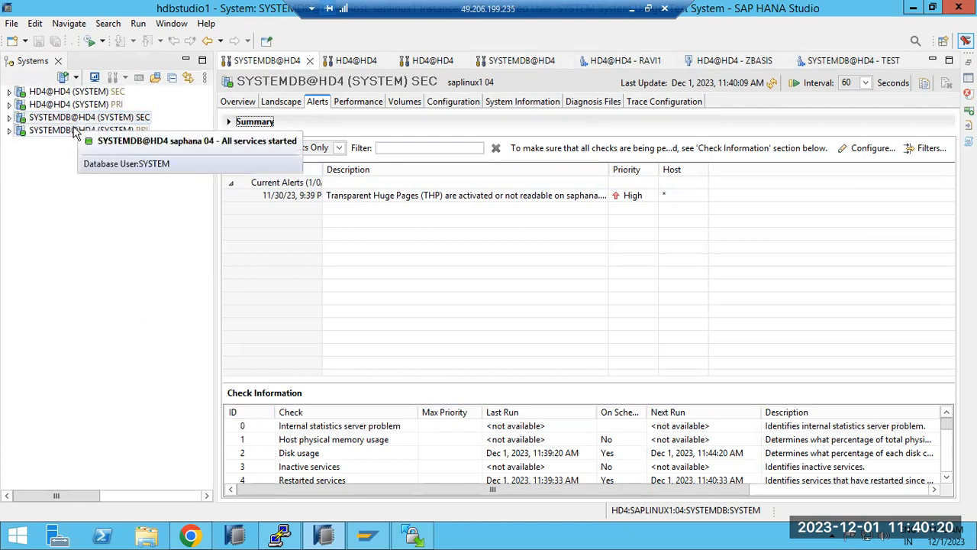
- Close the editors for the ZBASIS role, the TEST user and the primary HD4 tenant's custom user
click(768, 66)
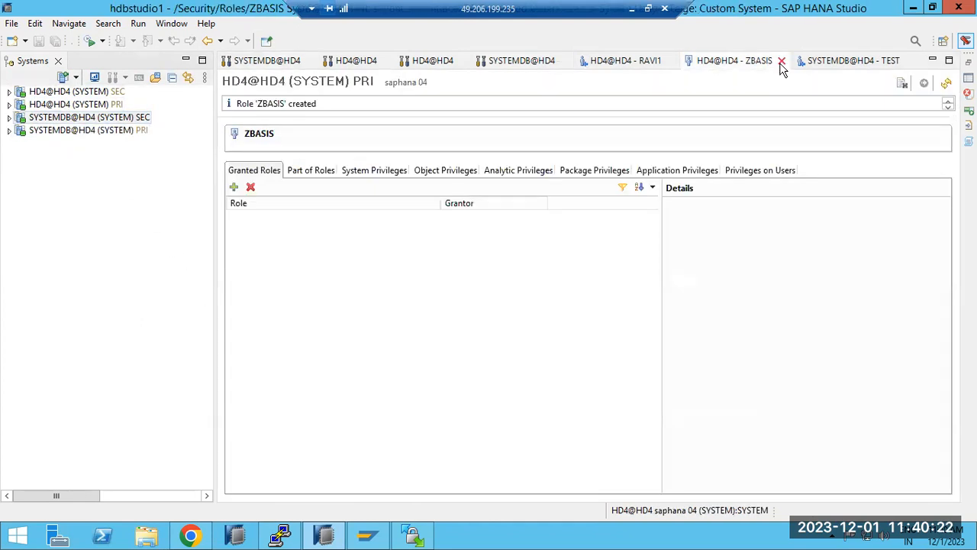
click(782, 60)
click(805, 61)
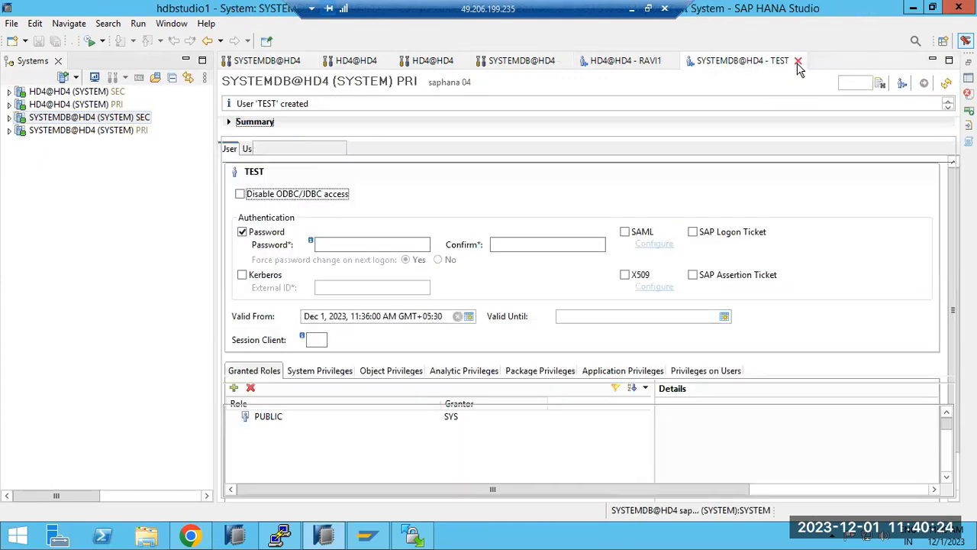
click(798, 60)
click(610, 61)
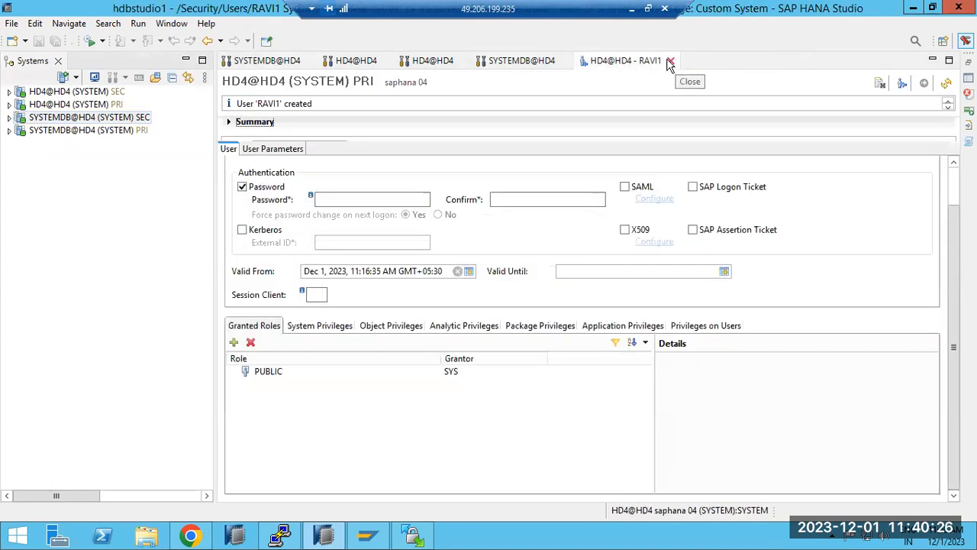
click(671, 61)
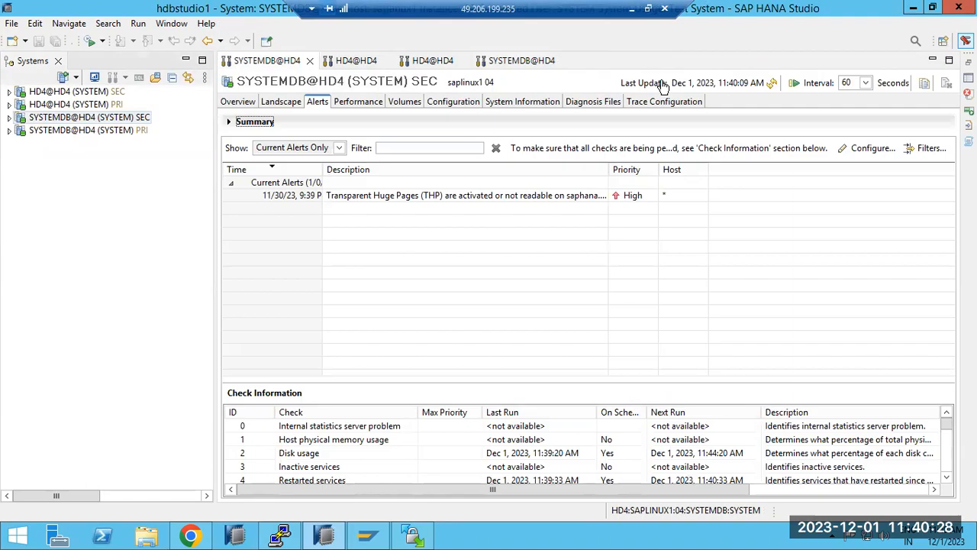
- Check the replication diagram in Paint, then return to the remote HANA Studio session and open the primary HD4 tenant's overview
click(632, 10)
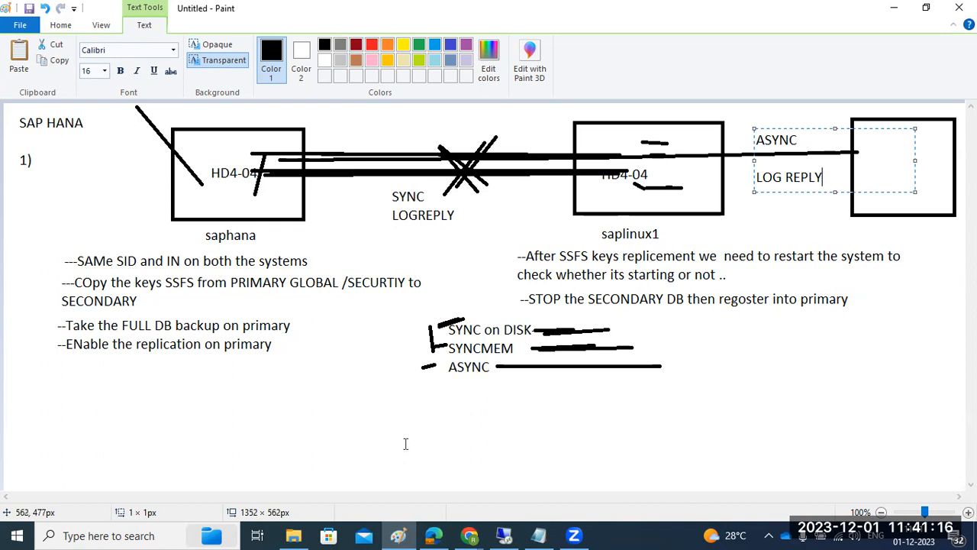
click(504, 535)
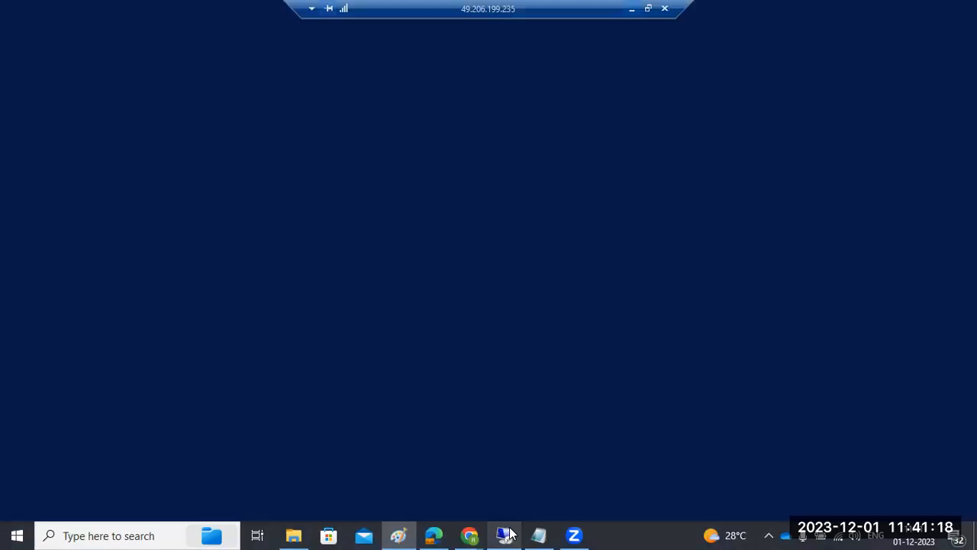
mouse_move(289, 539)
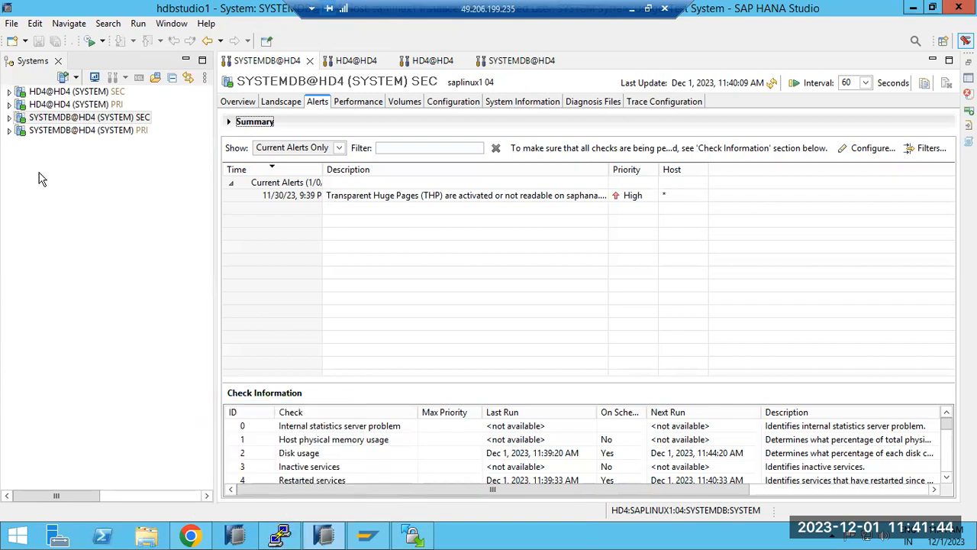
double_click(55, 104)
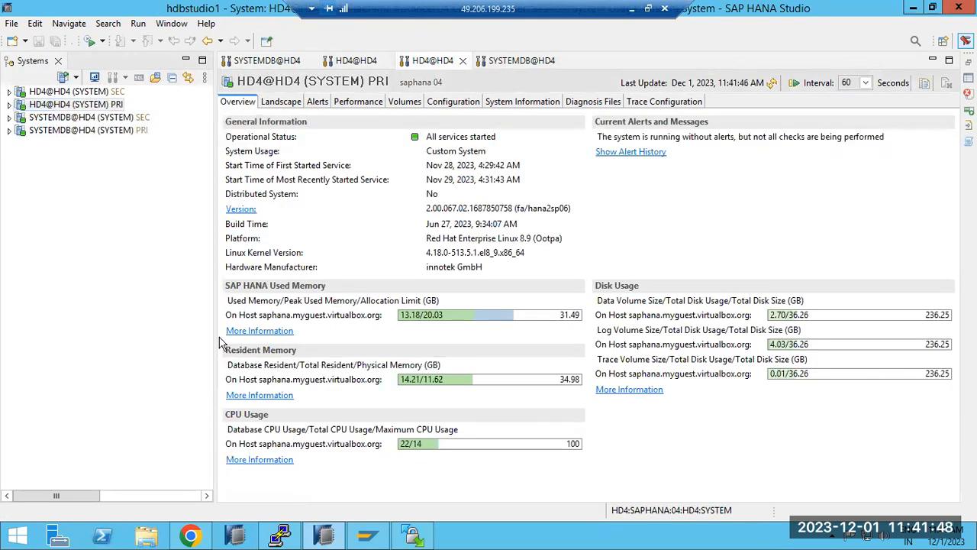
- Switch to the saplinux1 terminal, discard the started scp command and list the HDB04 instance directory with ls -ltr
click(281, 537)
text(scp)
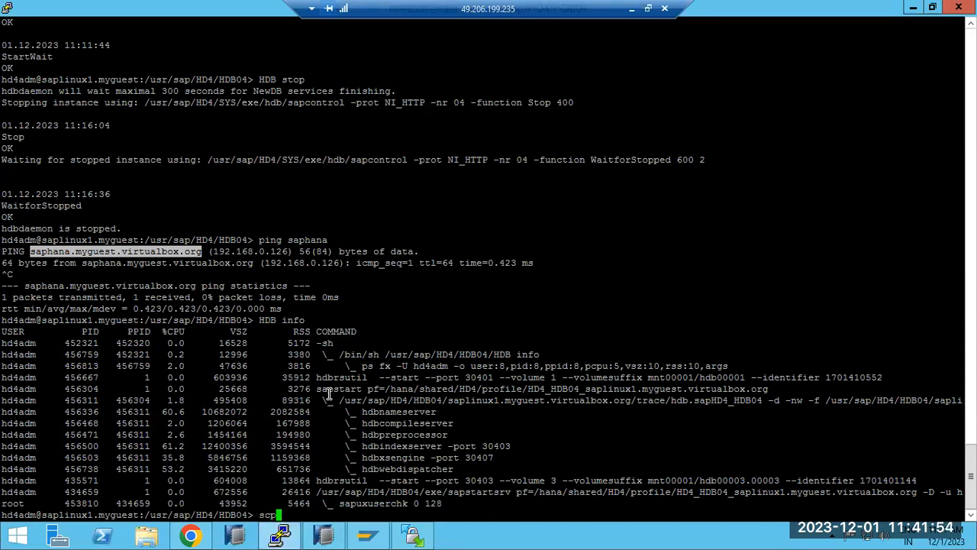
key(ctrl+c)
text(ls -ltr)
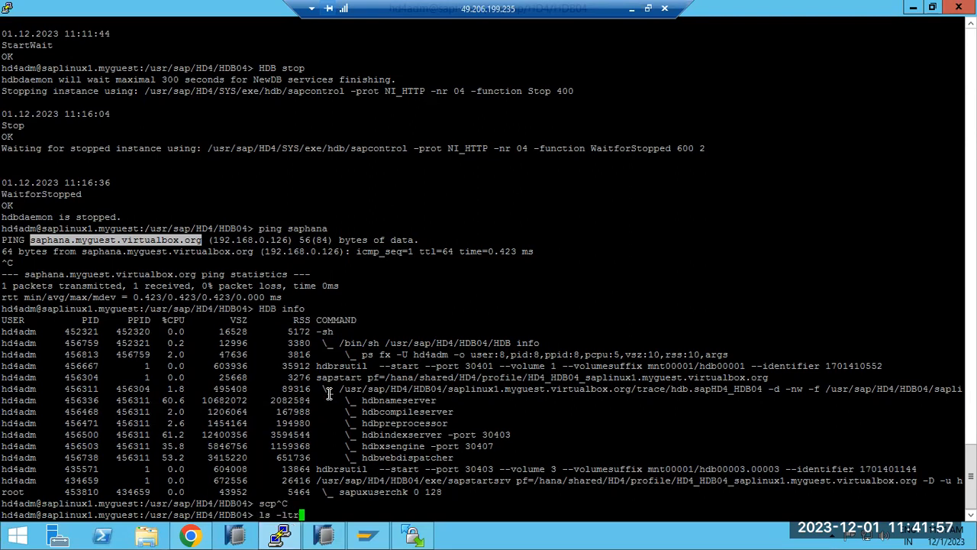
key(Return)
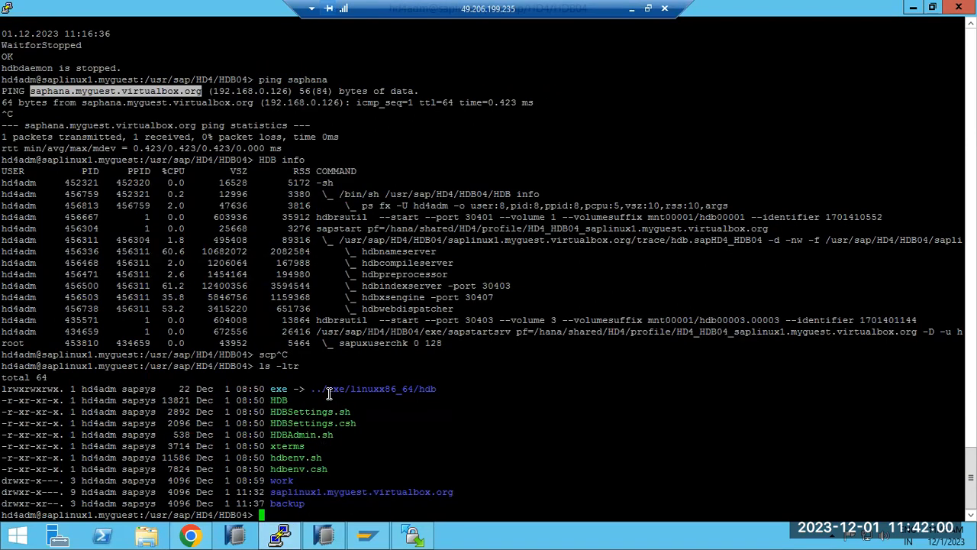
- Change to the /tmp directory on saplinux1 and list its contents with ls -ltr
text(cd /tmp)
key(Return)
text(ls -ltr)
key(Return)
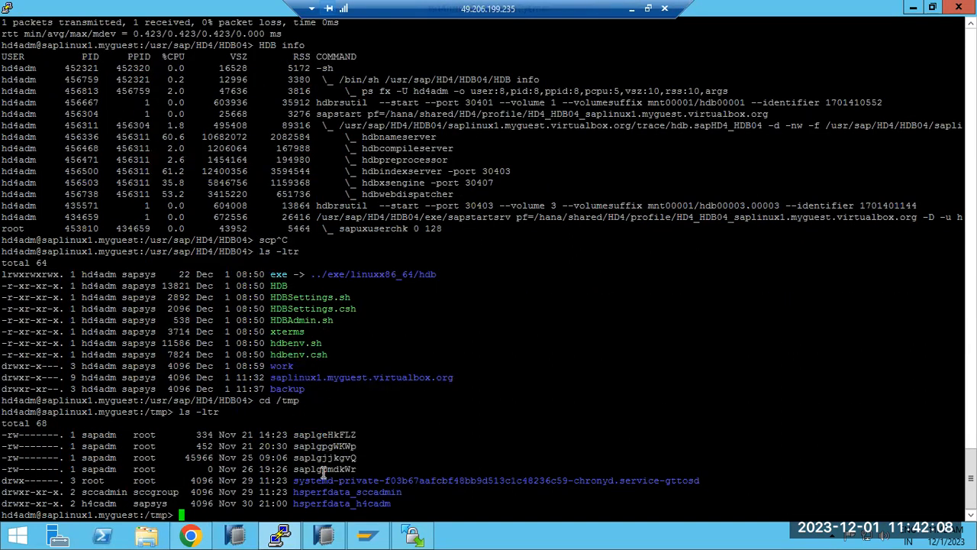
- Run scp from saplinux1 to try copying hsperfdata_h4cadm to root@saphana:/tmp
double_click(319, 503)
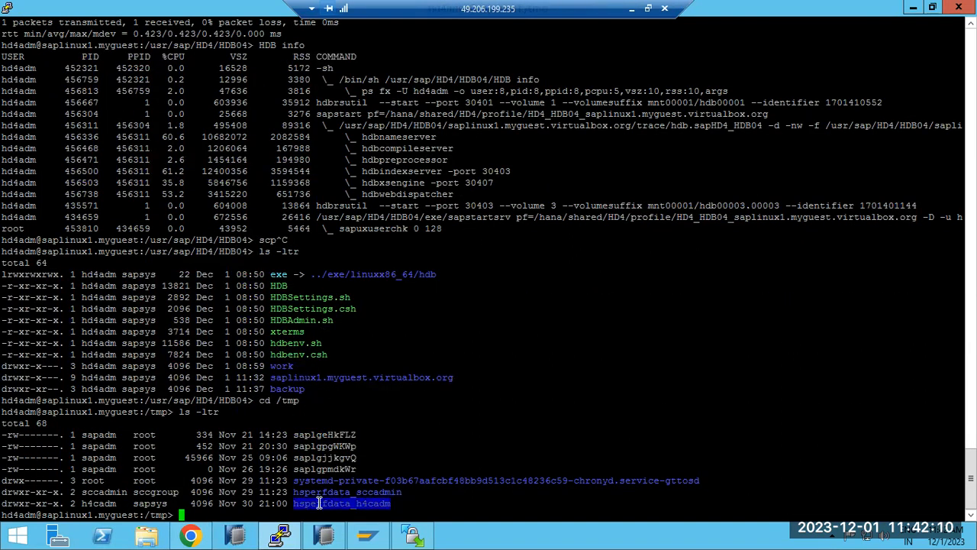
click(320, 504)
text(scp)
right_click(530, 413)
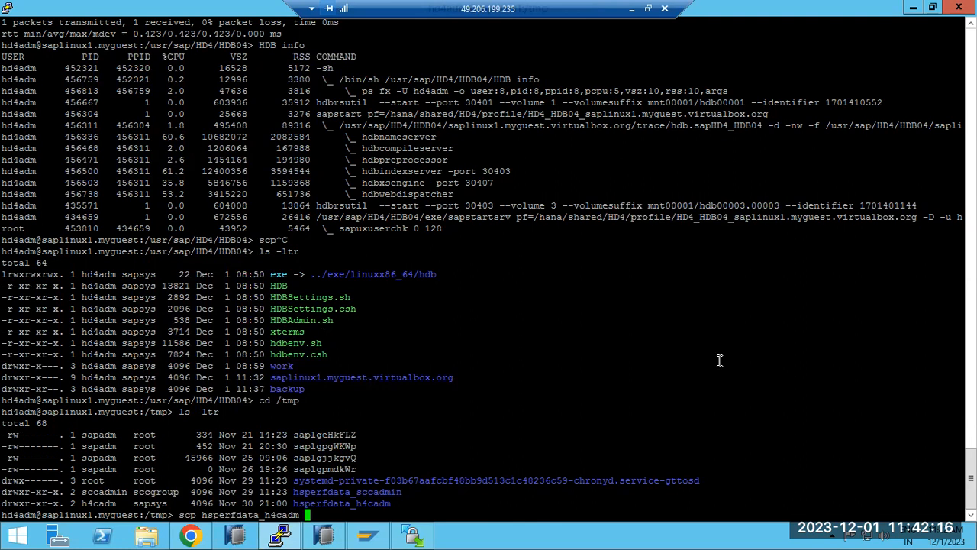
text(root)
text(@)
text(saphana)
text(:/tmp)
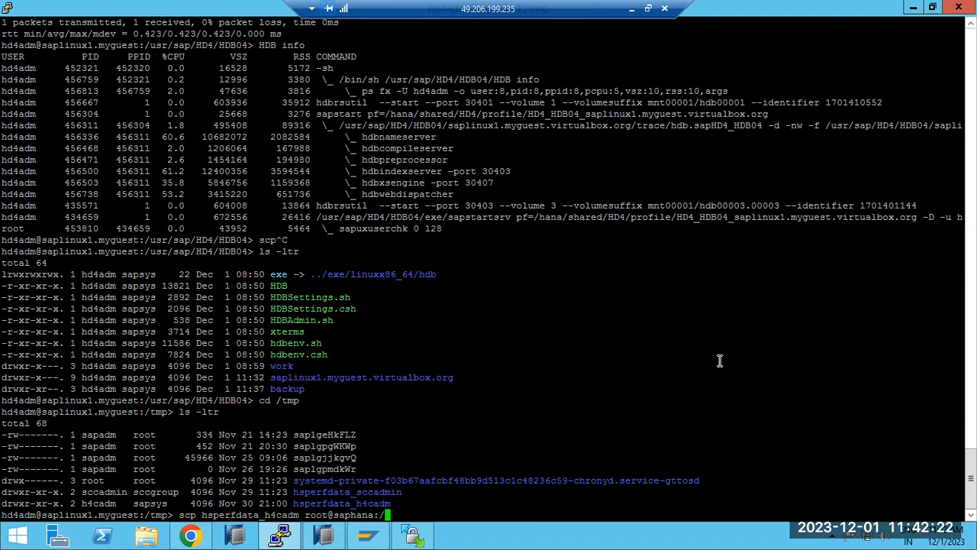
key(Return)
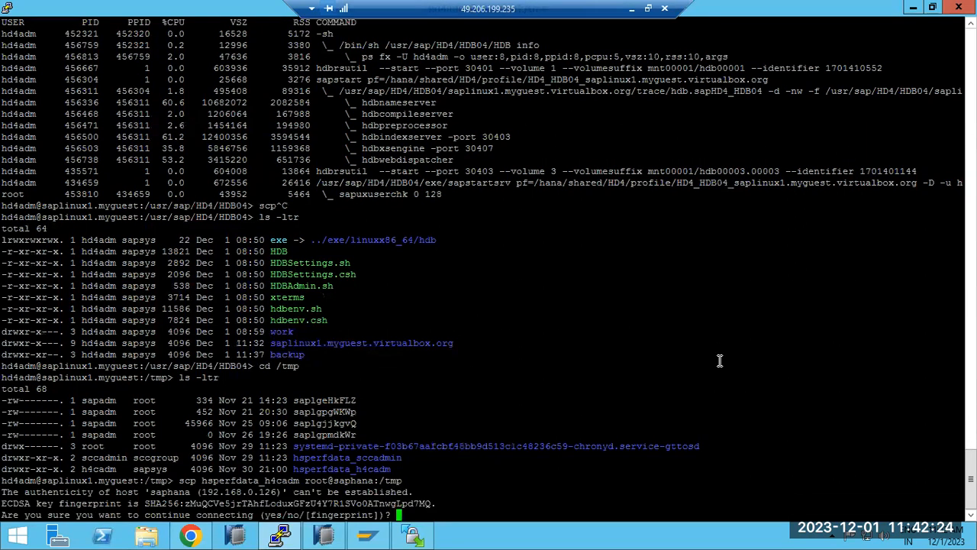
- Accept saphana's host key with yes and enter the root password for the scp connection
text(yes)
key(Return)
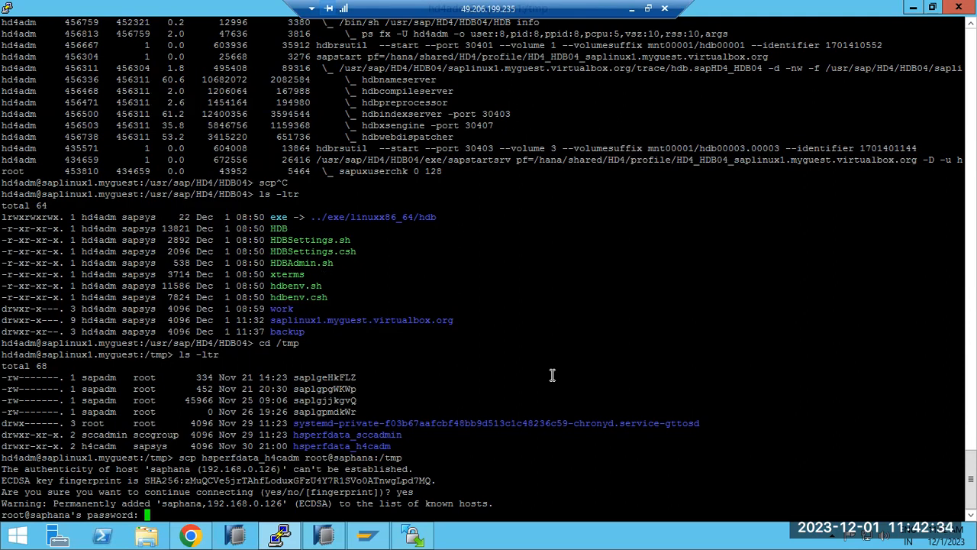
key(Return)
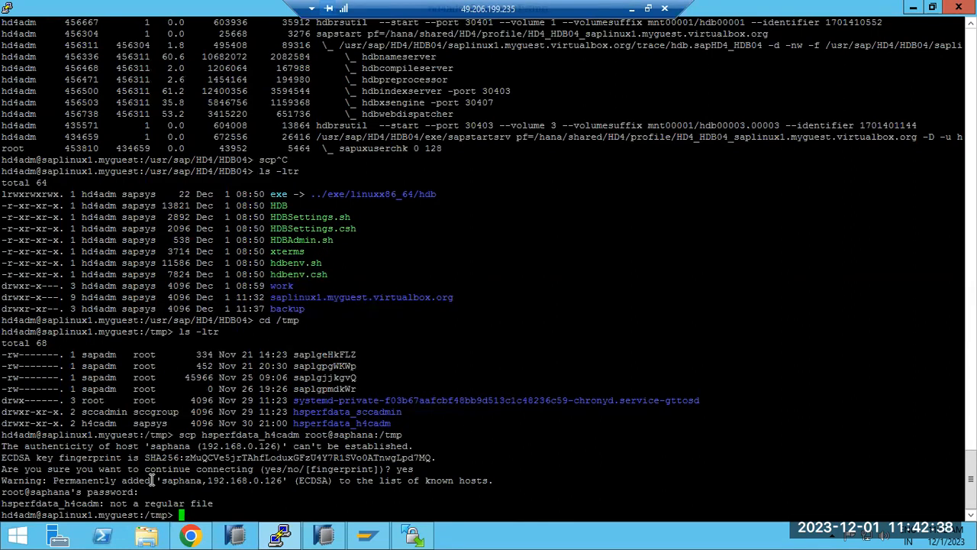
- Examine the scp output and the scp hsperfdata_h4cadm root@saphana:/tmp command line in the terminal
drag(60, 493, 227, 513)
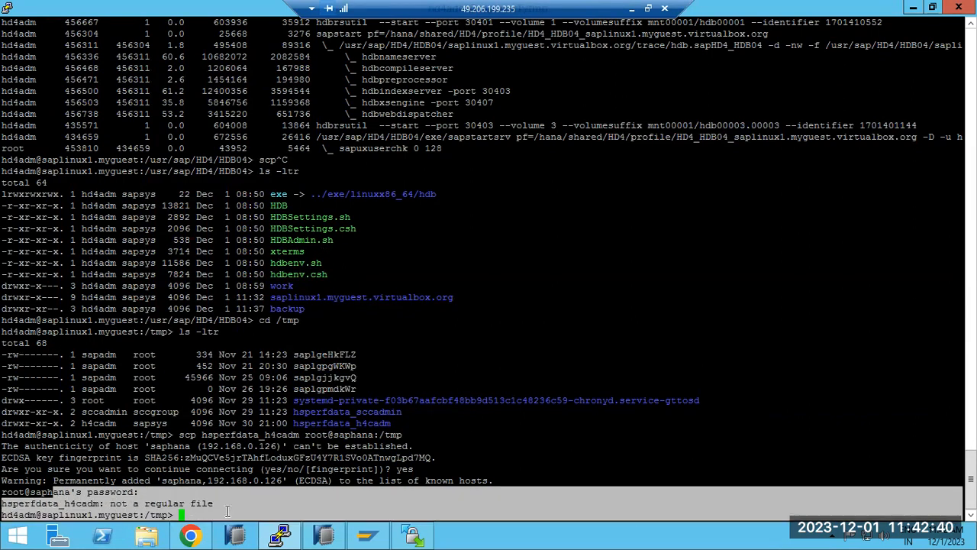
click(268, 478)
drag(178, 435, 403, 435)
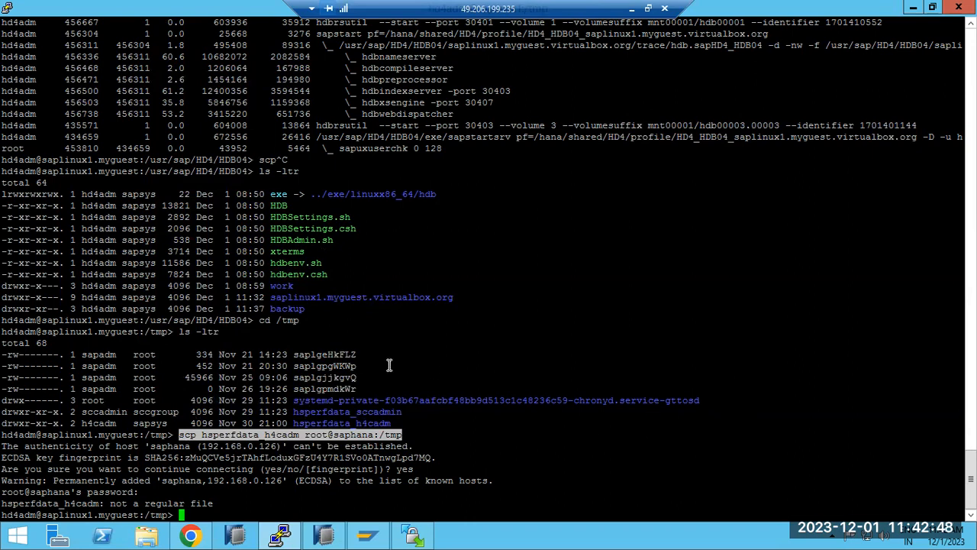
click(200, 433)
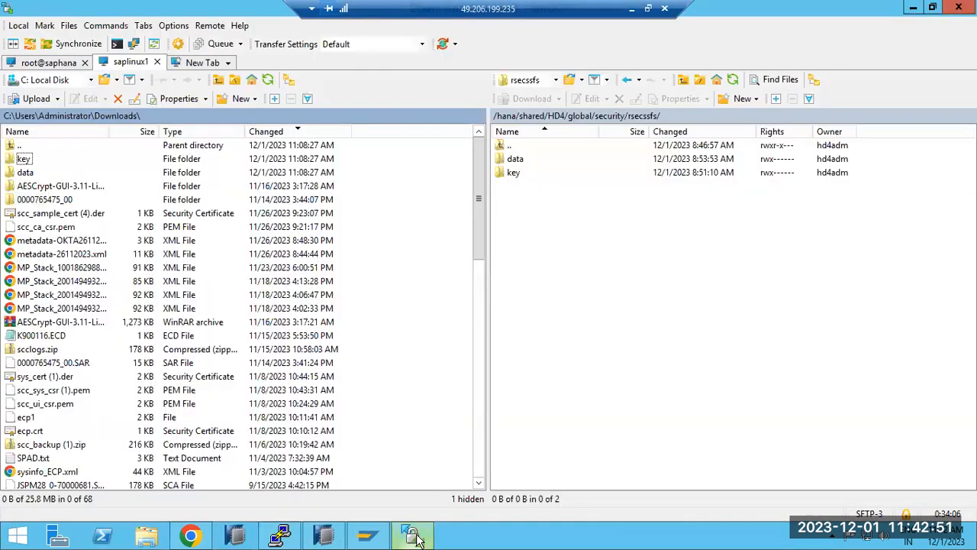
- Switch to WinSCP, view the rsecssfs folder in the saphana and saplinux1 sessions, and return to the terminal
click(413, 536)
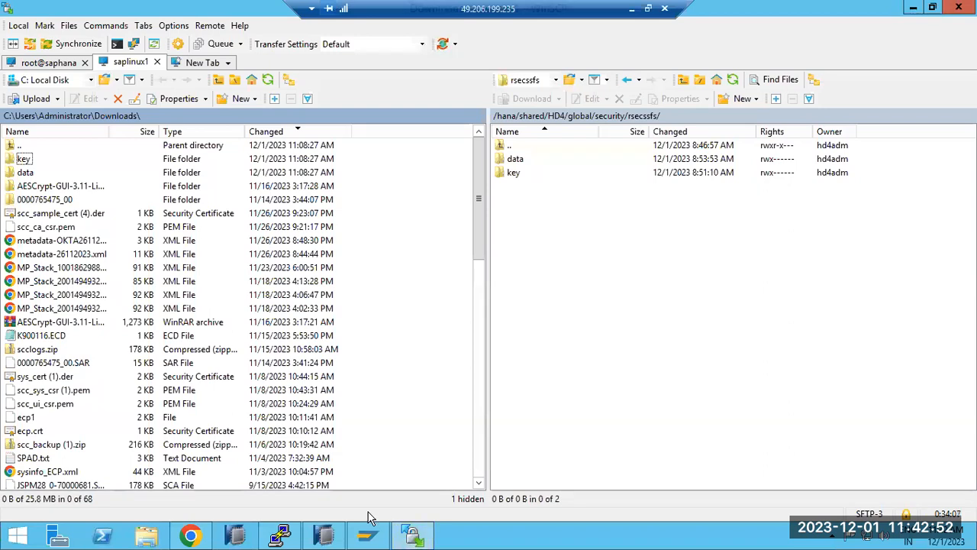
click(58, 67)
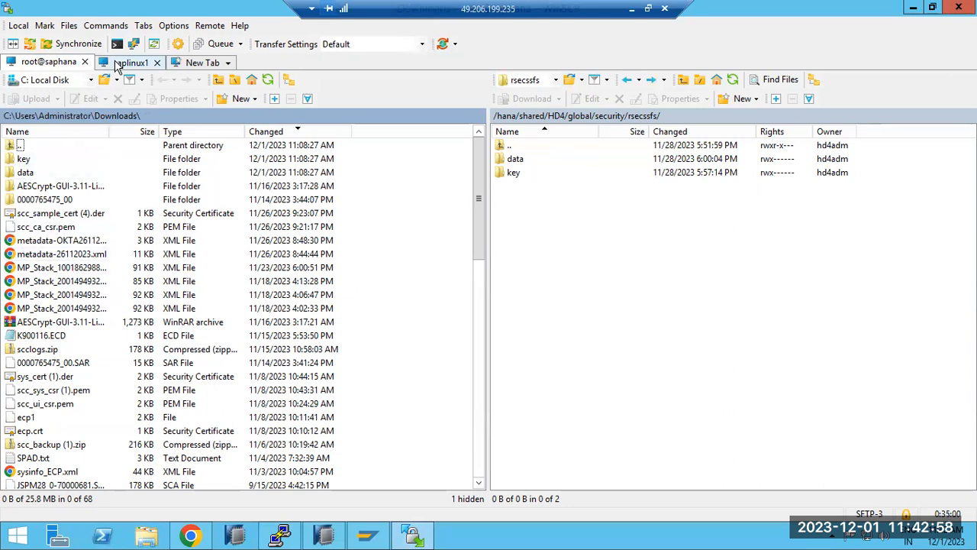
click(119, 66)
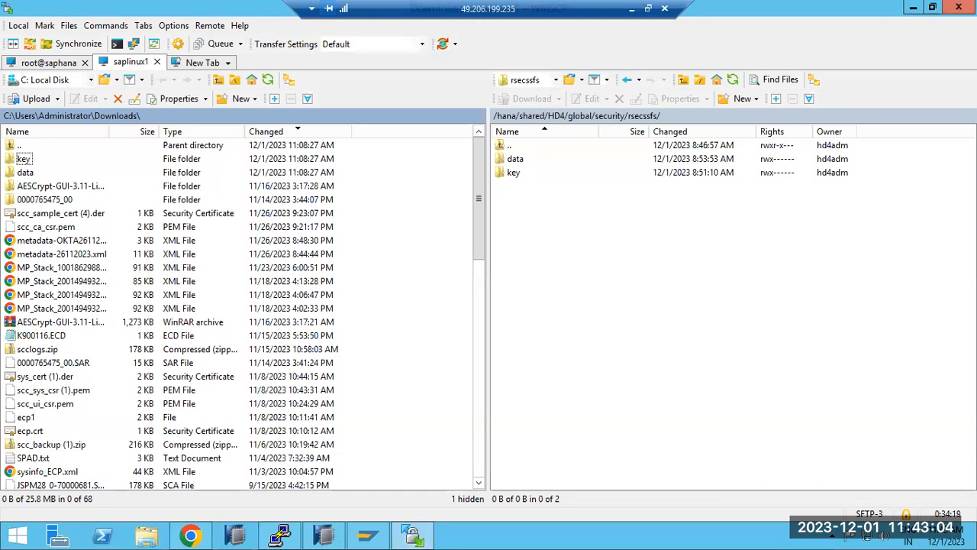
click(912, 9)
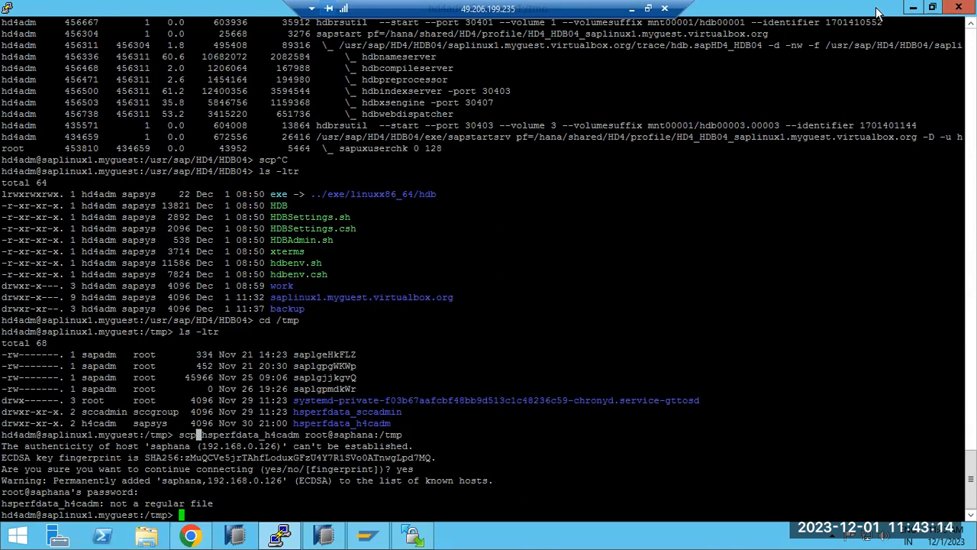
- Leave the remote desktop session and close the replication diagram in Paint without saving it
click(632, 14)
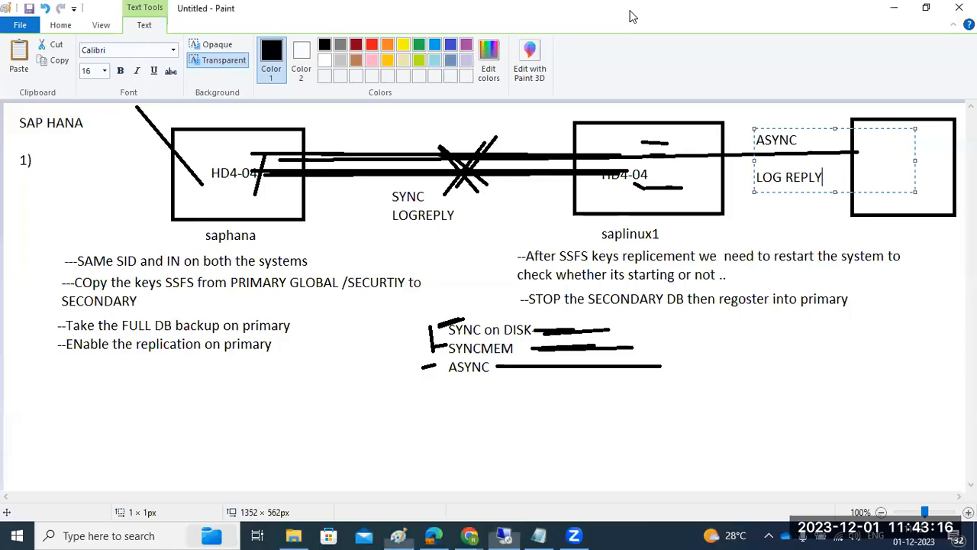
click(959, 8)
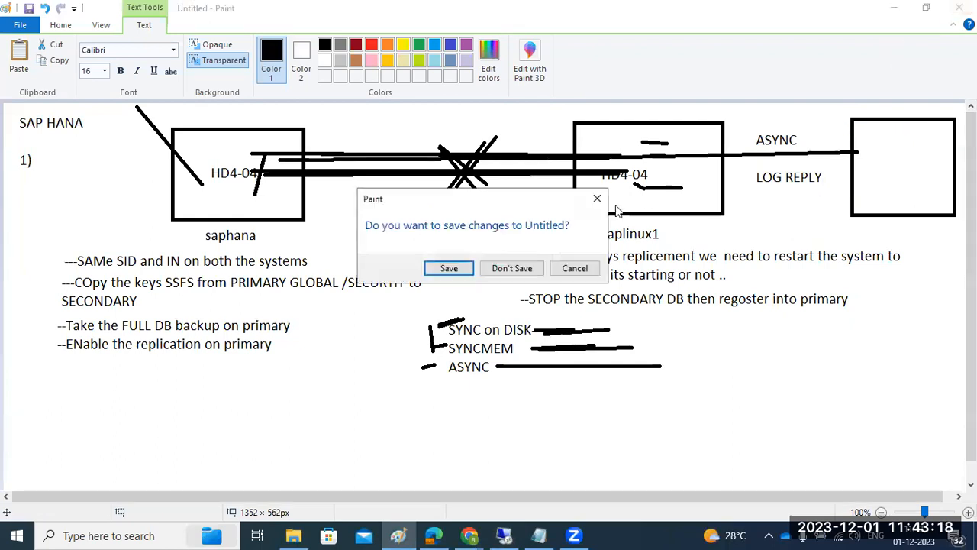
click(510, 268)
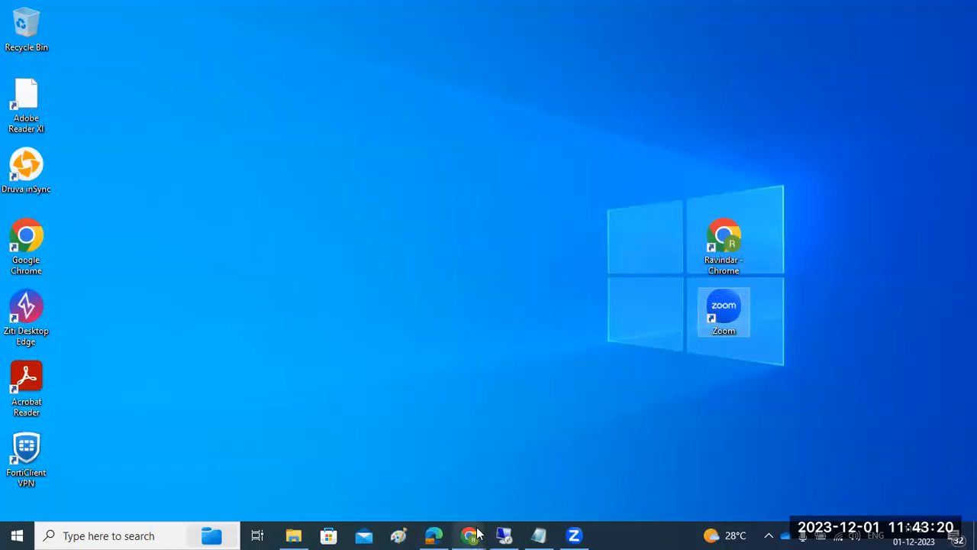
mouse_move(473, 533)
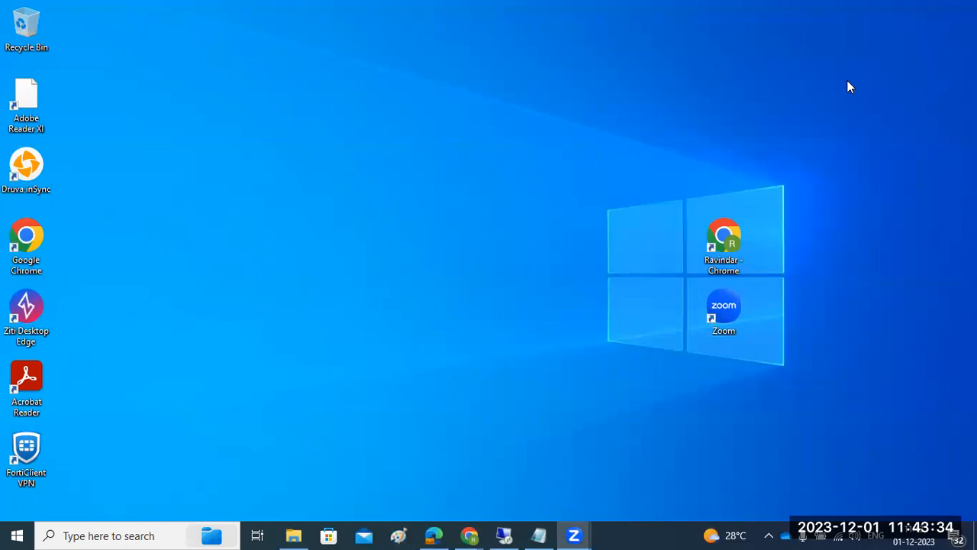
click(407, 534)
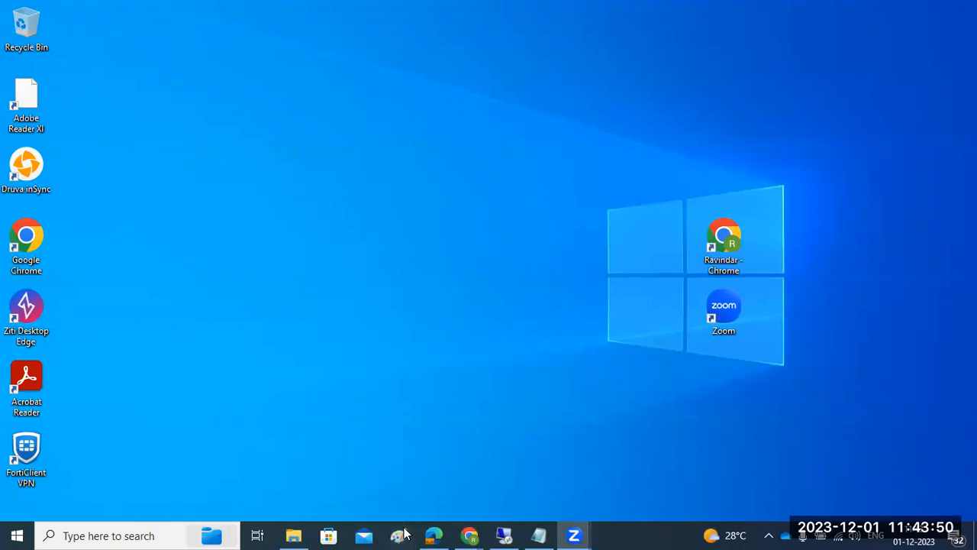